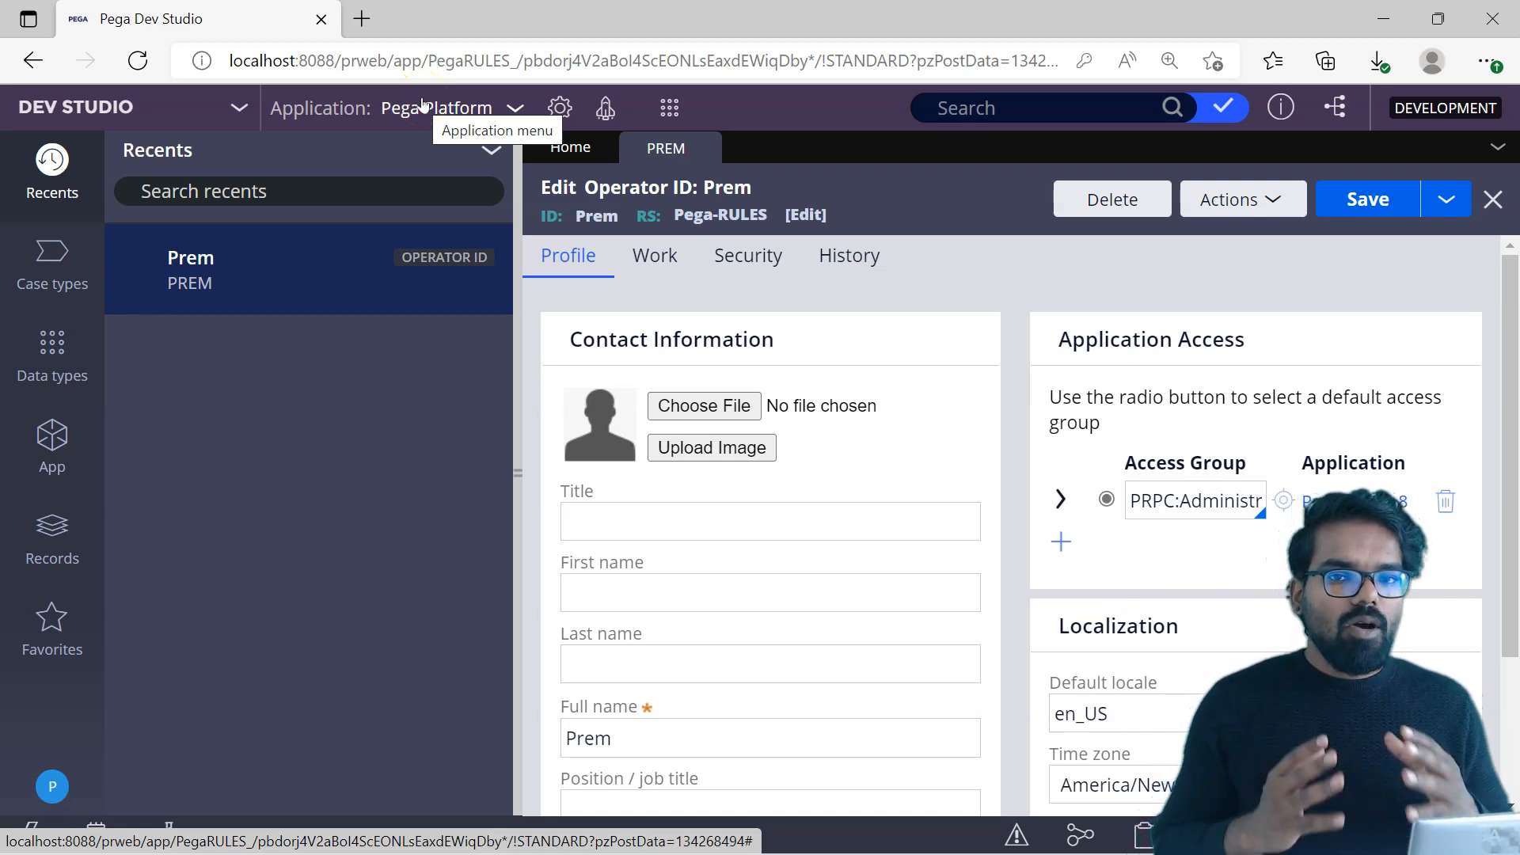
{"action": "left_click", "coordinate": [559, 105]}
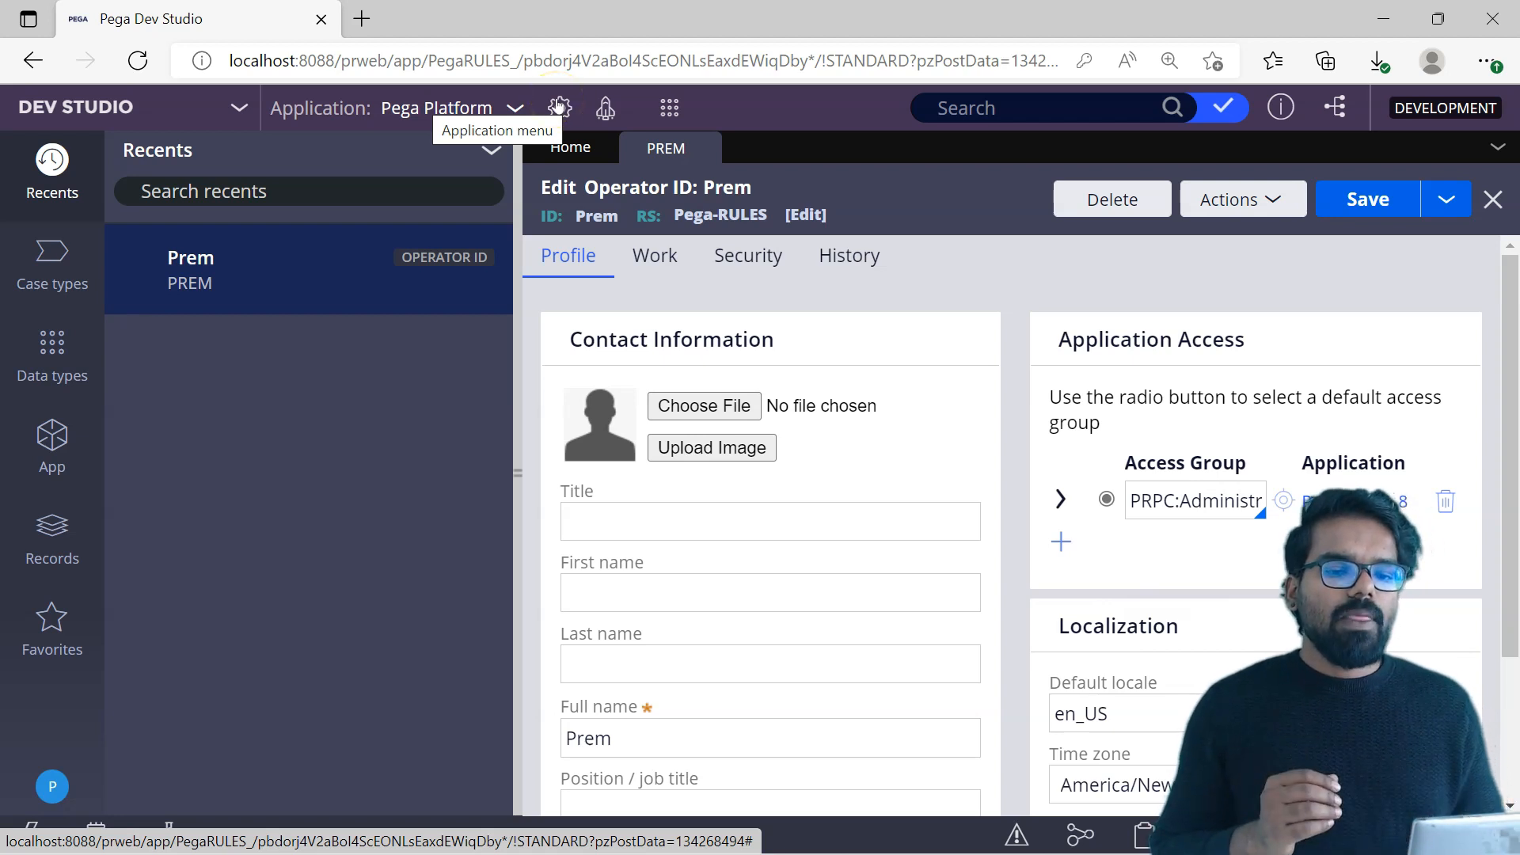
{"action": "left_click", "coordinate": [669, 107]}
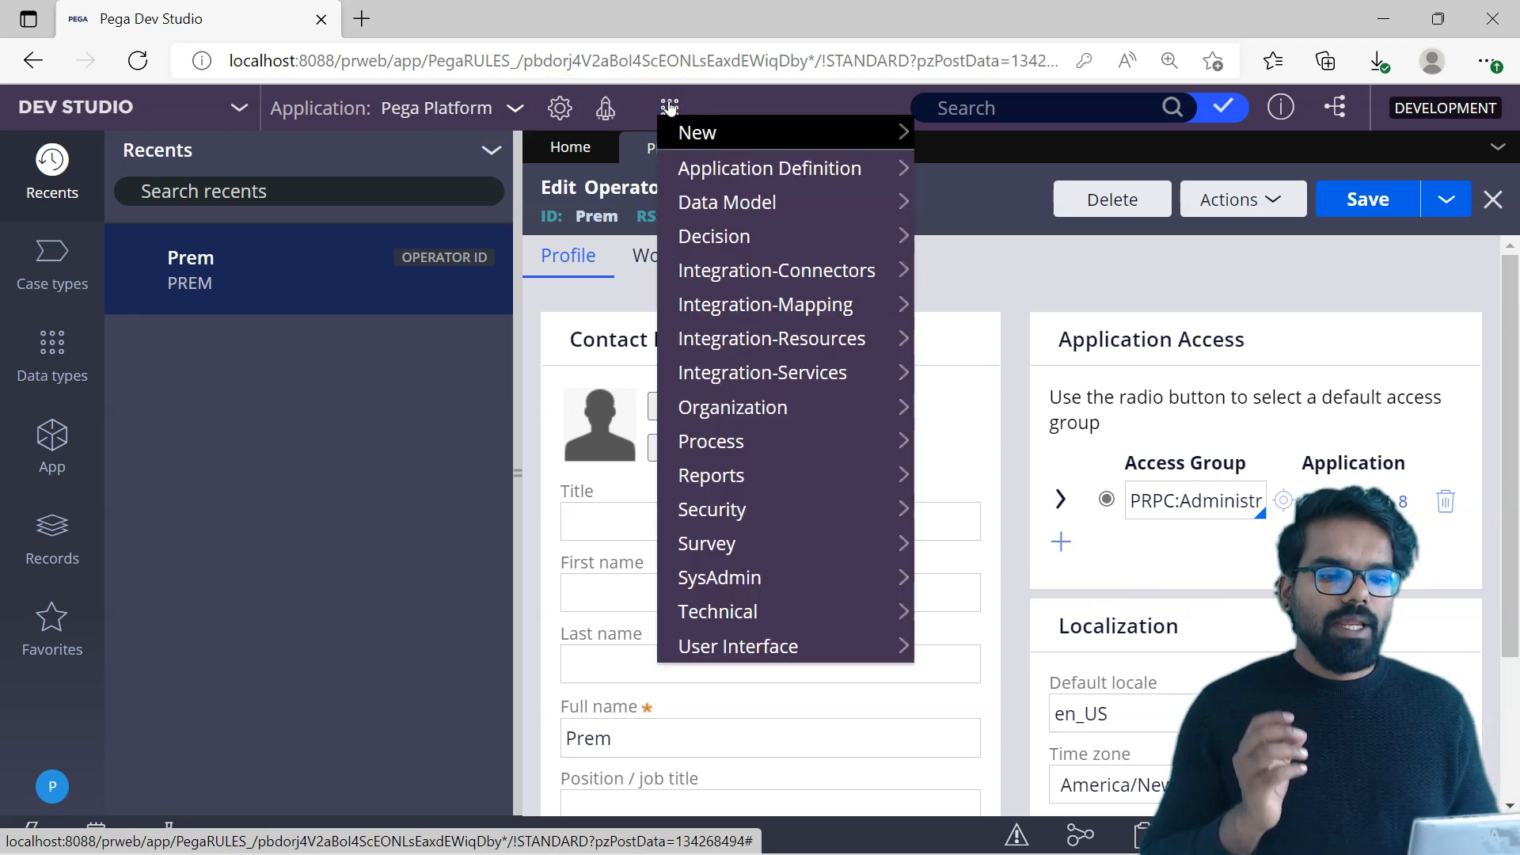
{"action": "left_click", "coordinate": [730, 171]}
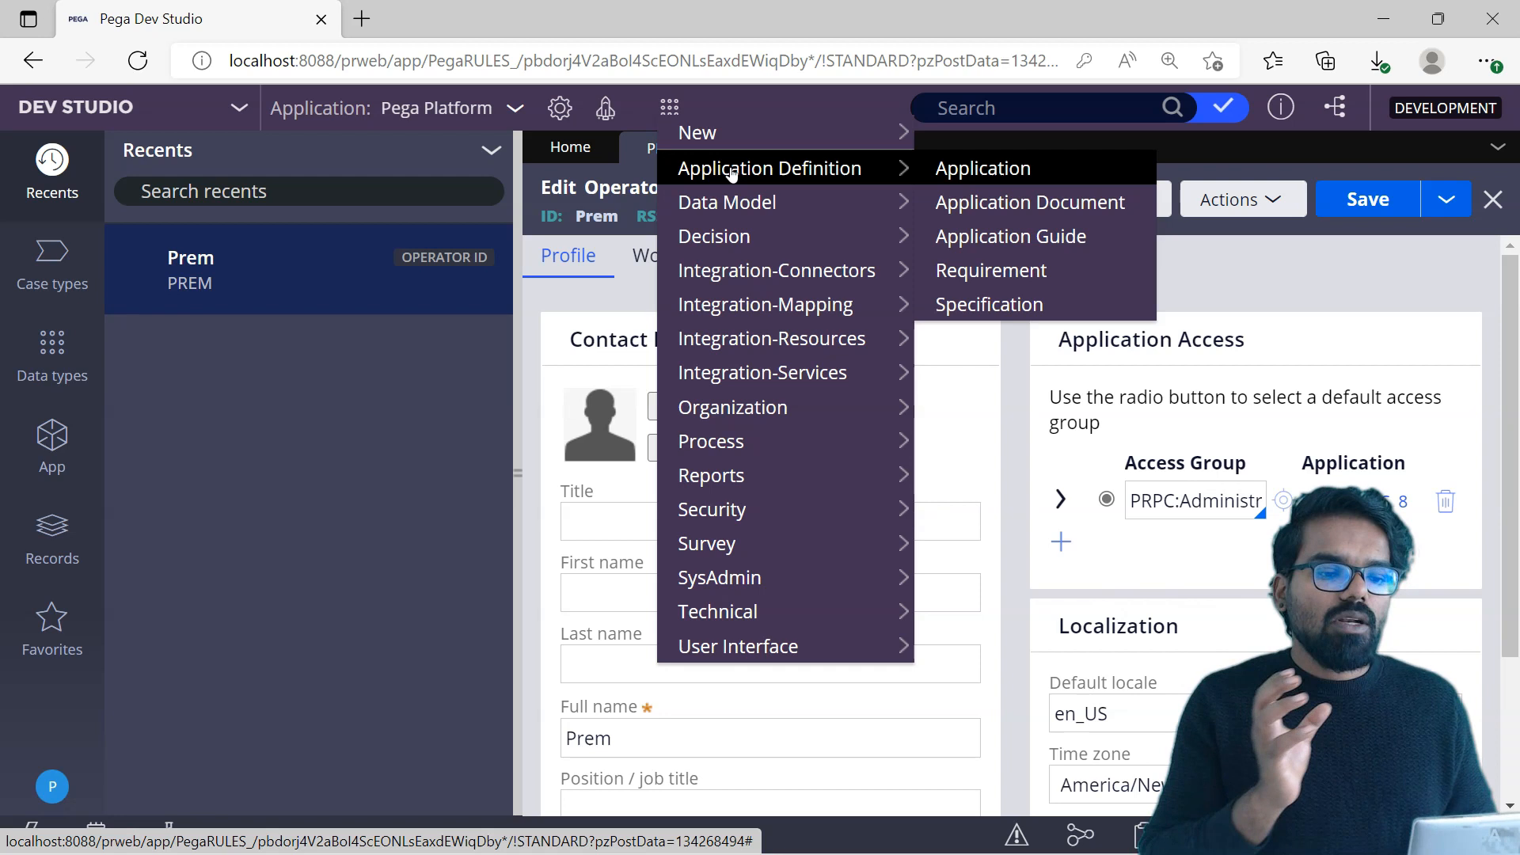
{"action": "left_click", "coordinate": [806, 167]}
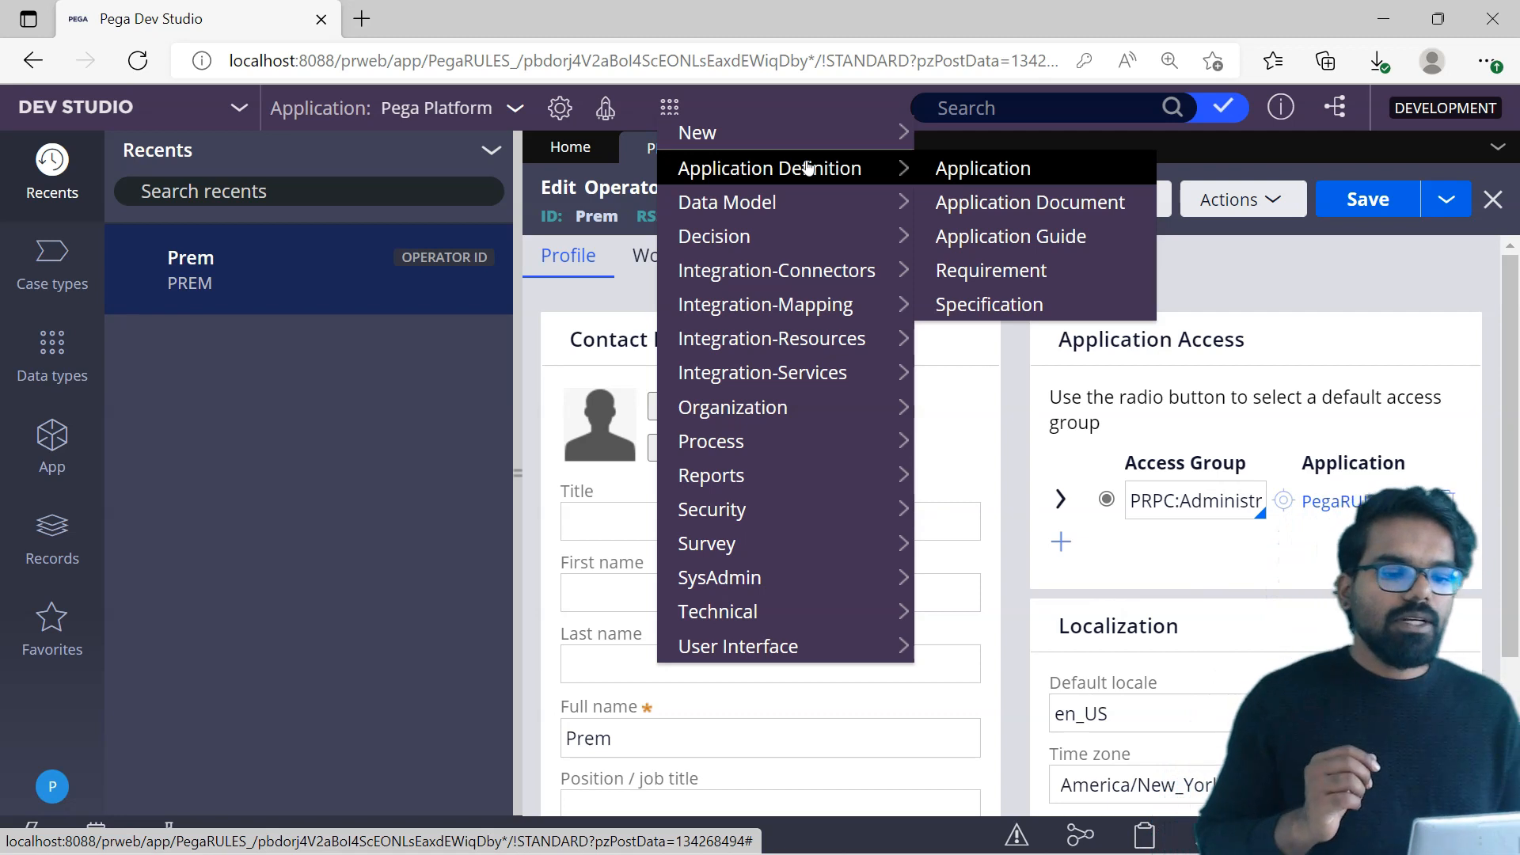
{"action": "left_click", "coordinate": [624, 295]}
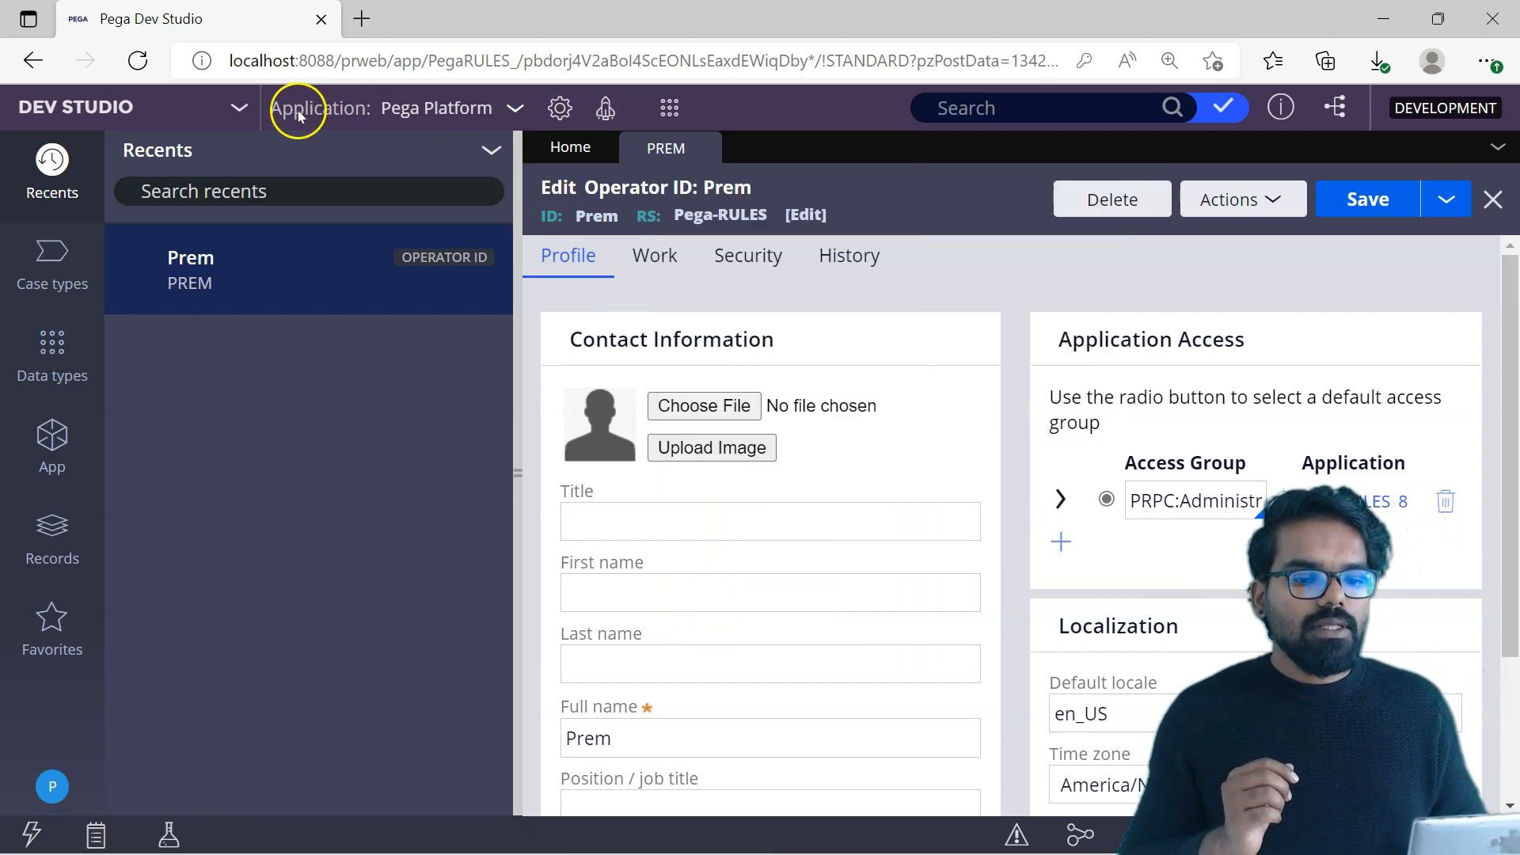
Step: Start creating a new application from the current Pega Platform application
{"action": "left_click", "coordinate": [516, 114]}
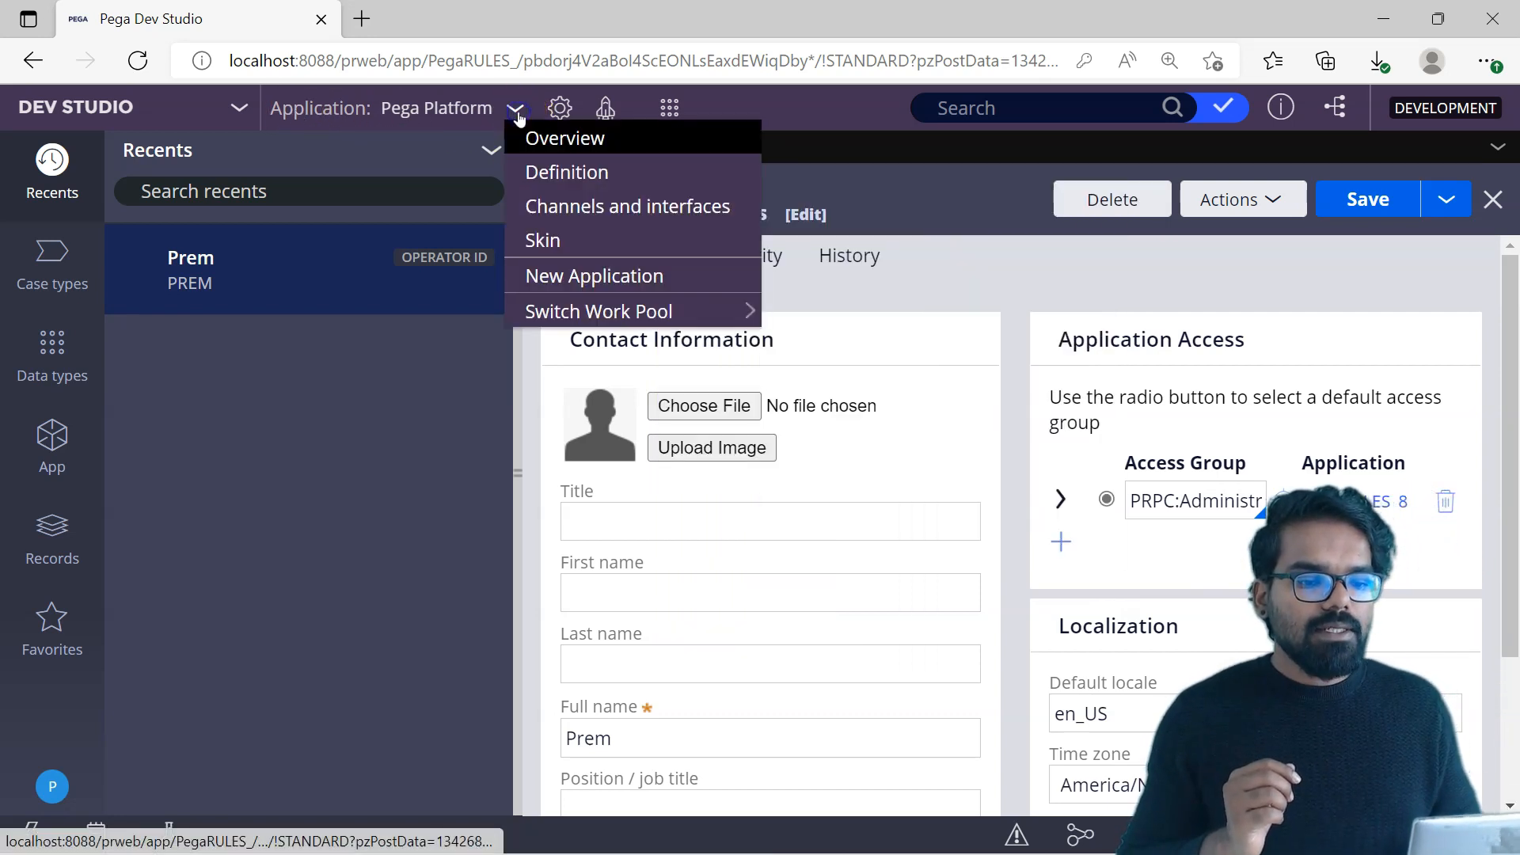
{"action": "left_click", "coordinate": [556, 277]}
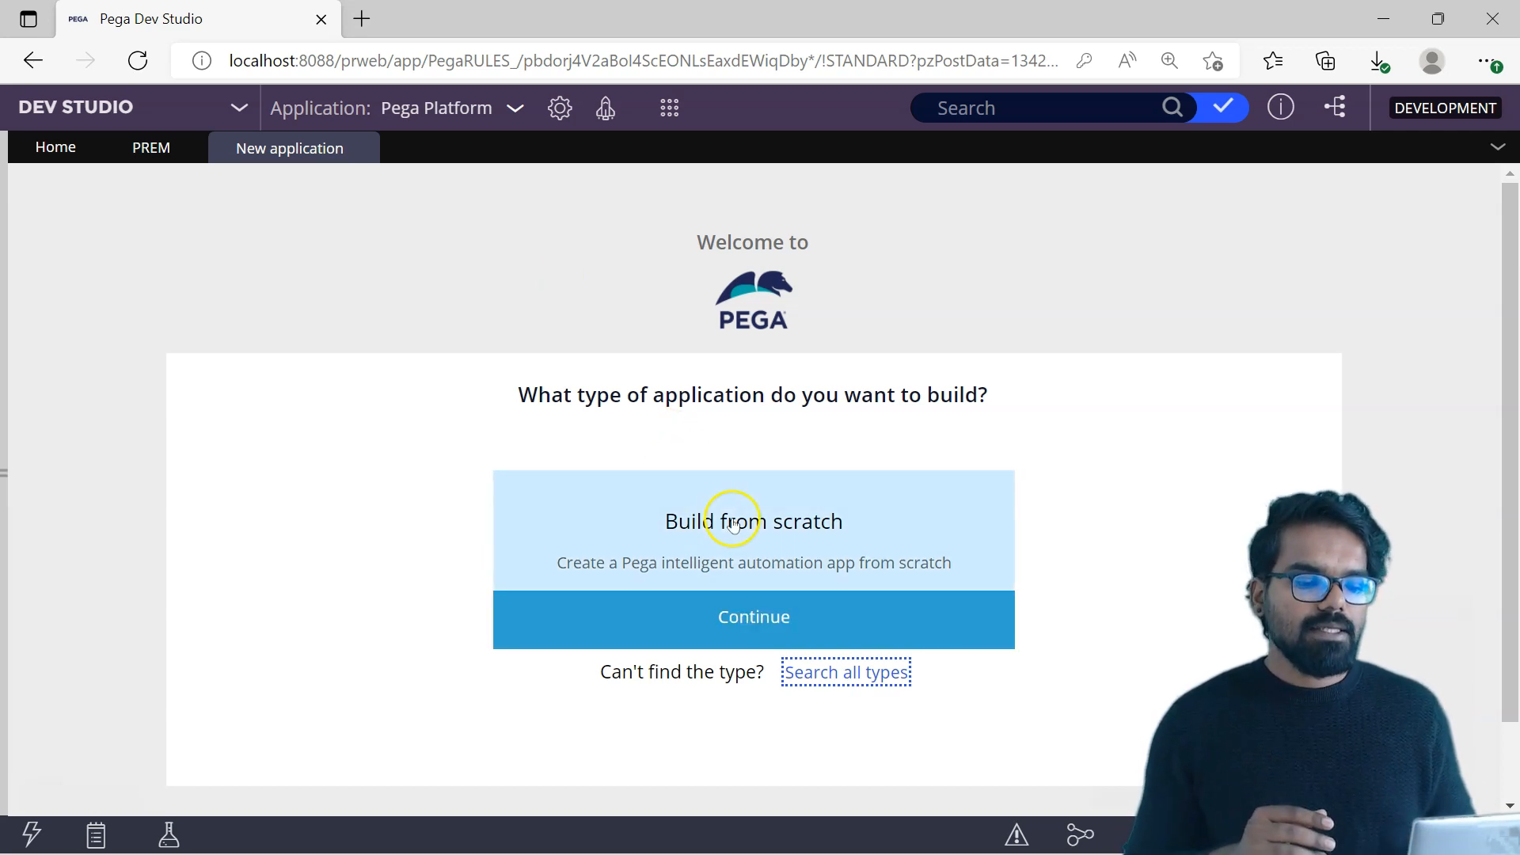
{"action": "left_click", "coordinate": [733, 619]}
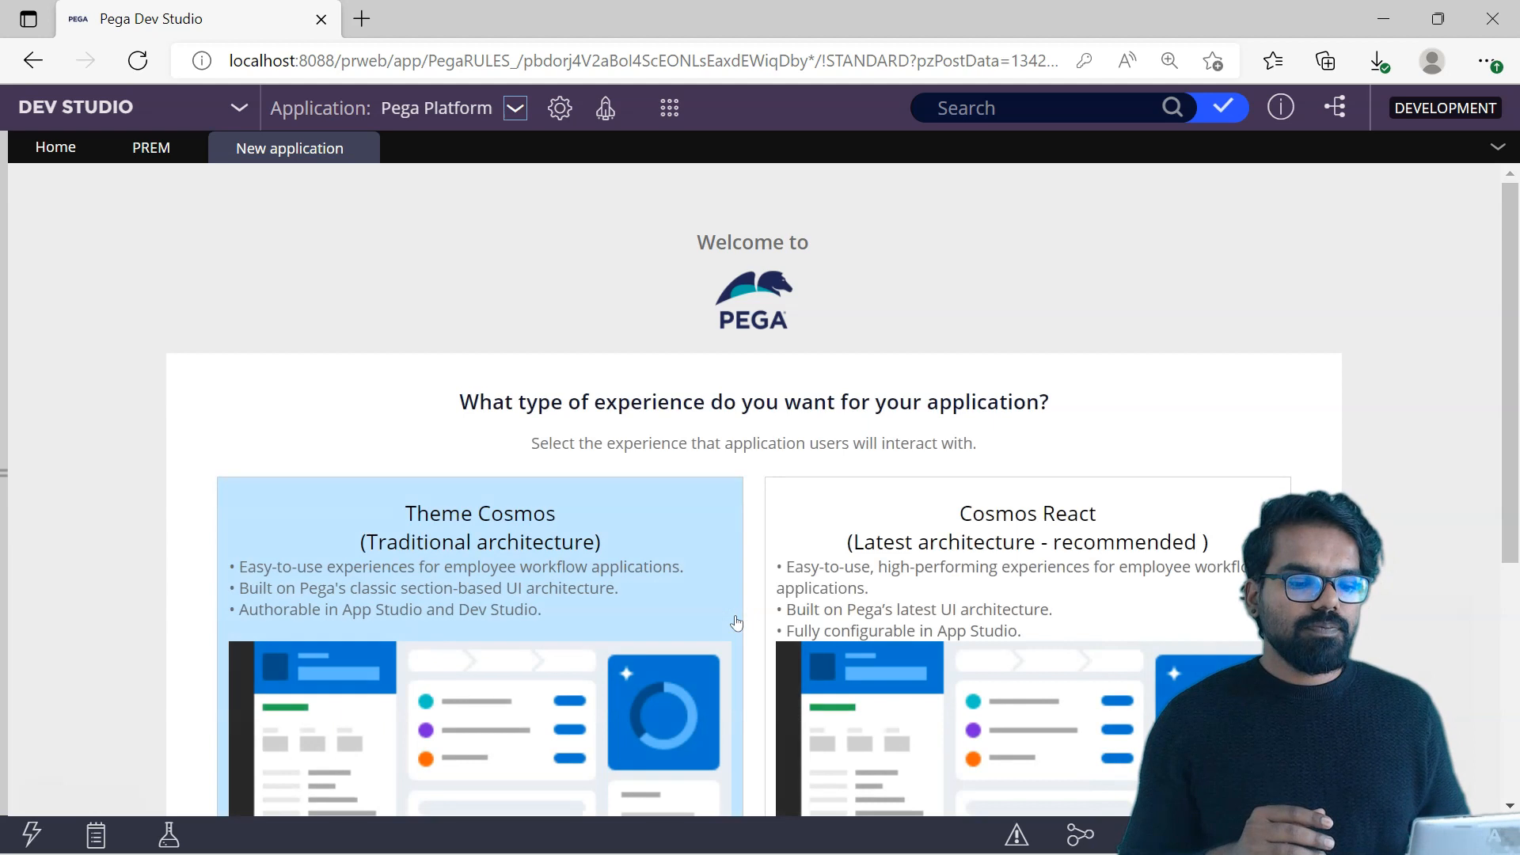
{"action": "left_click_drag", "start_coordinate": [1516, 366], "coordinate": [1515, 453]}
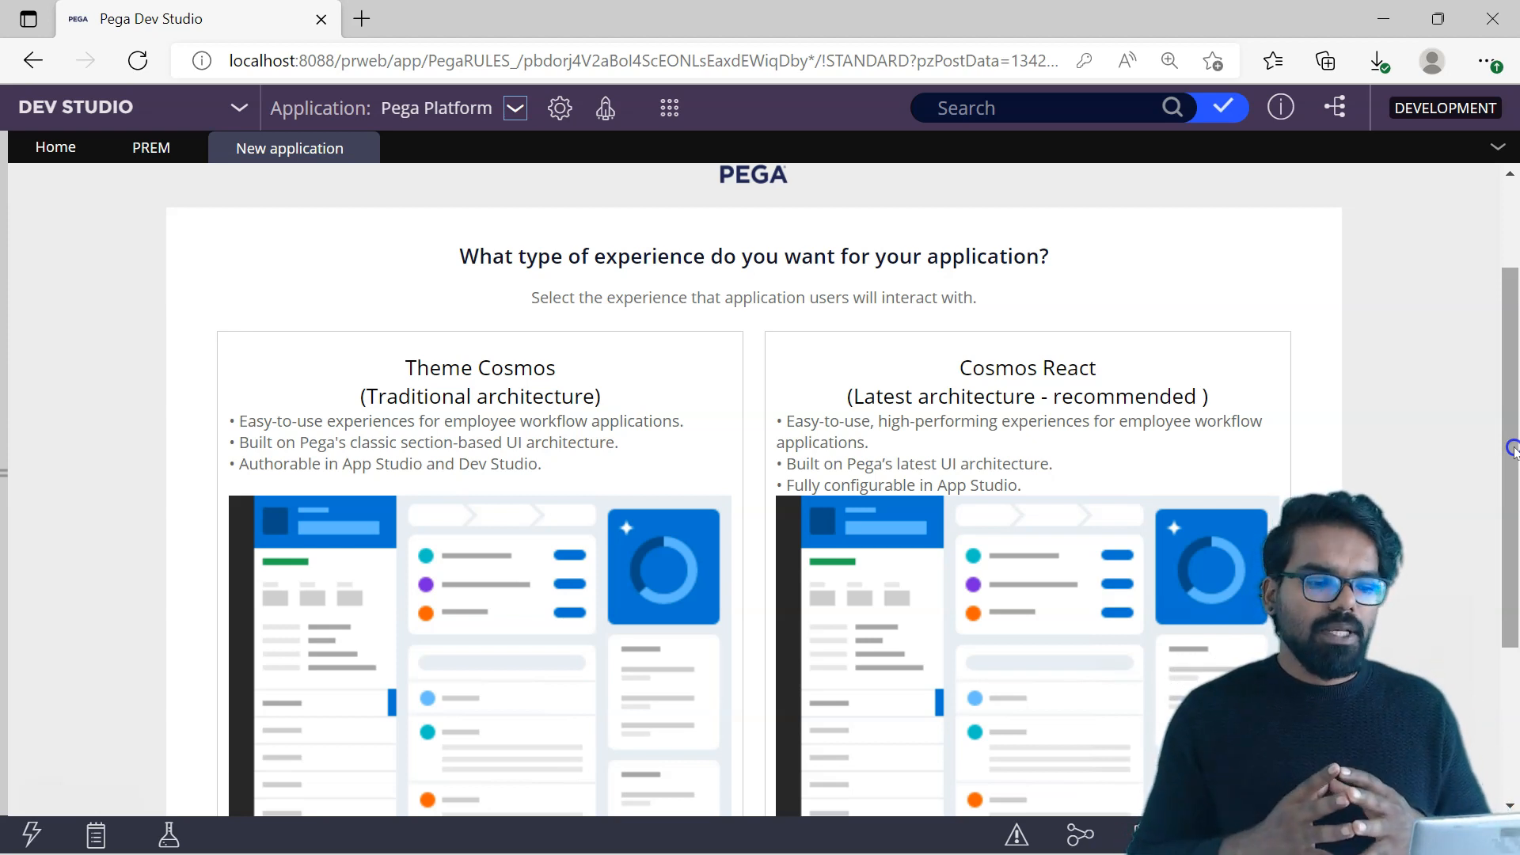
{"action": "left_click_drag", "start_coordinate": [1514, 449], "coordinate": [1515, 621]}
{"action": "left_click", "coordinate": [237, 731]}
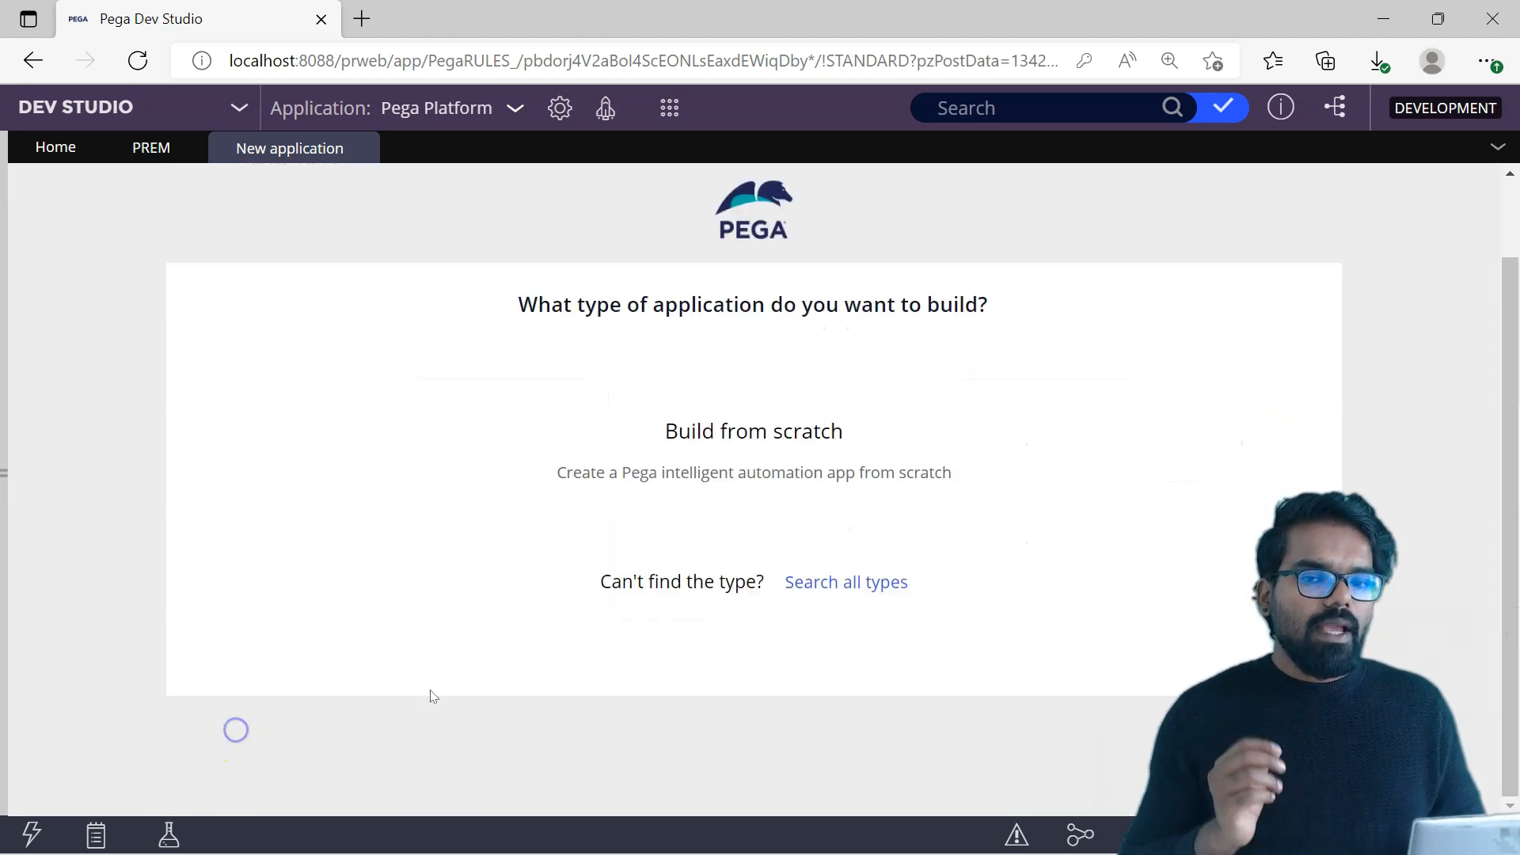
Step: Search all application types and use Pega Platform (PegaRULES) as the type for the new application
{"action": "left_click", "coordinate": [832, 587]}
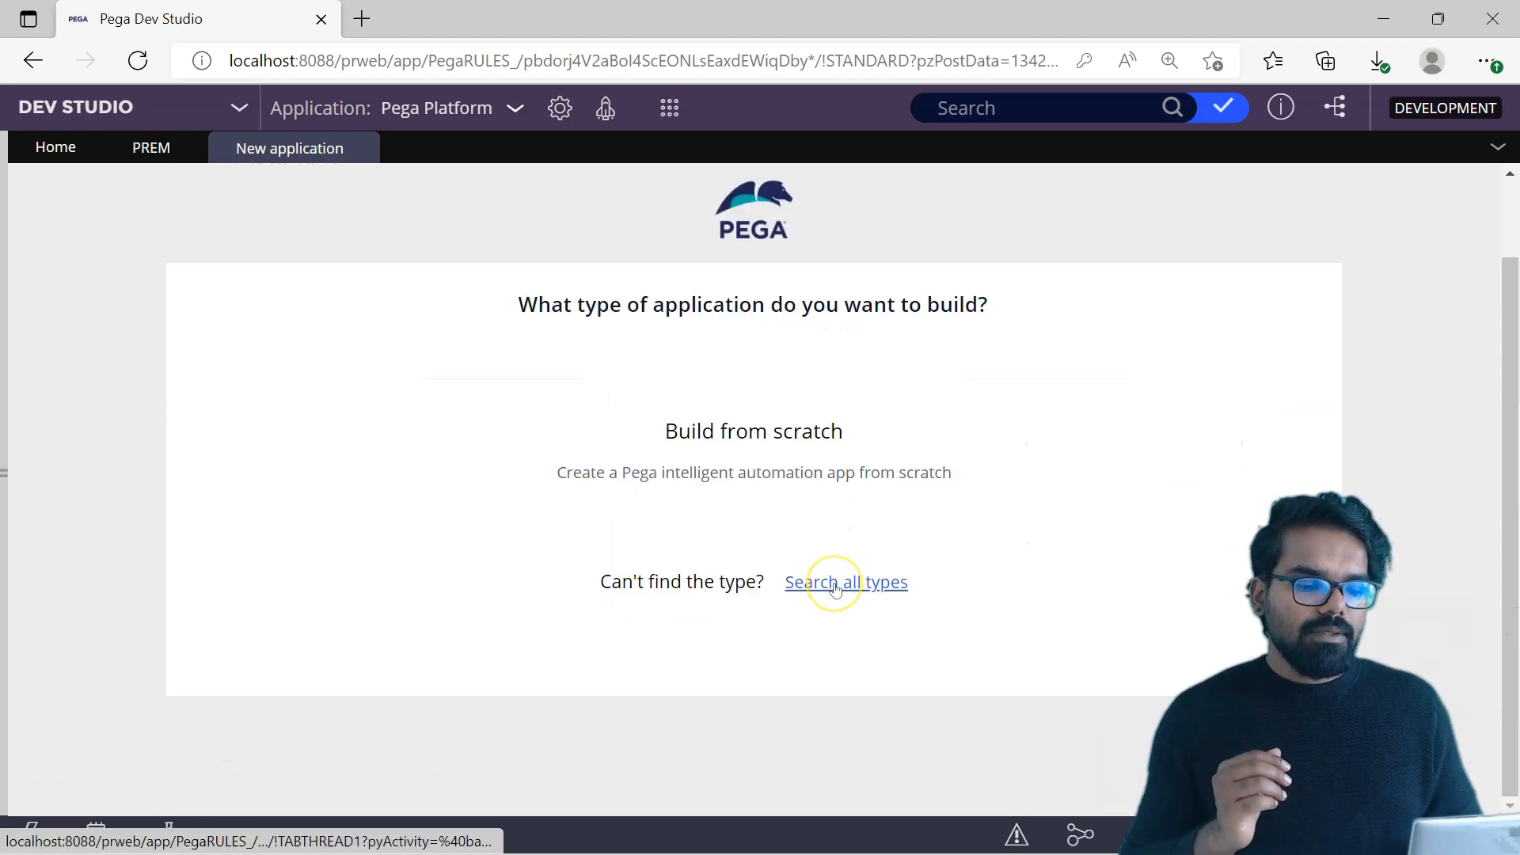
{"action": "left_click", "coordinate": [599, 491]}
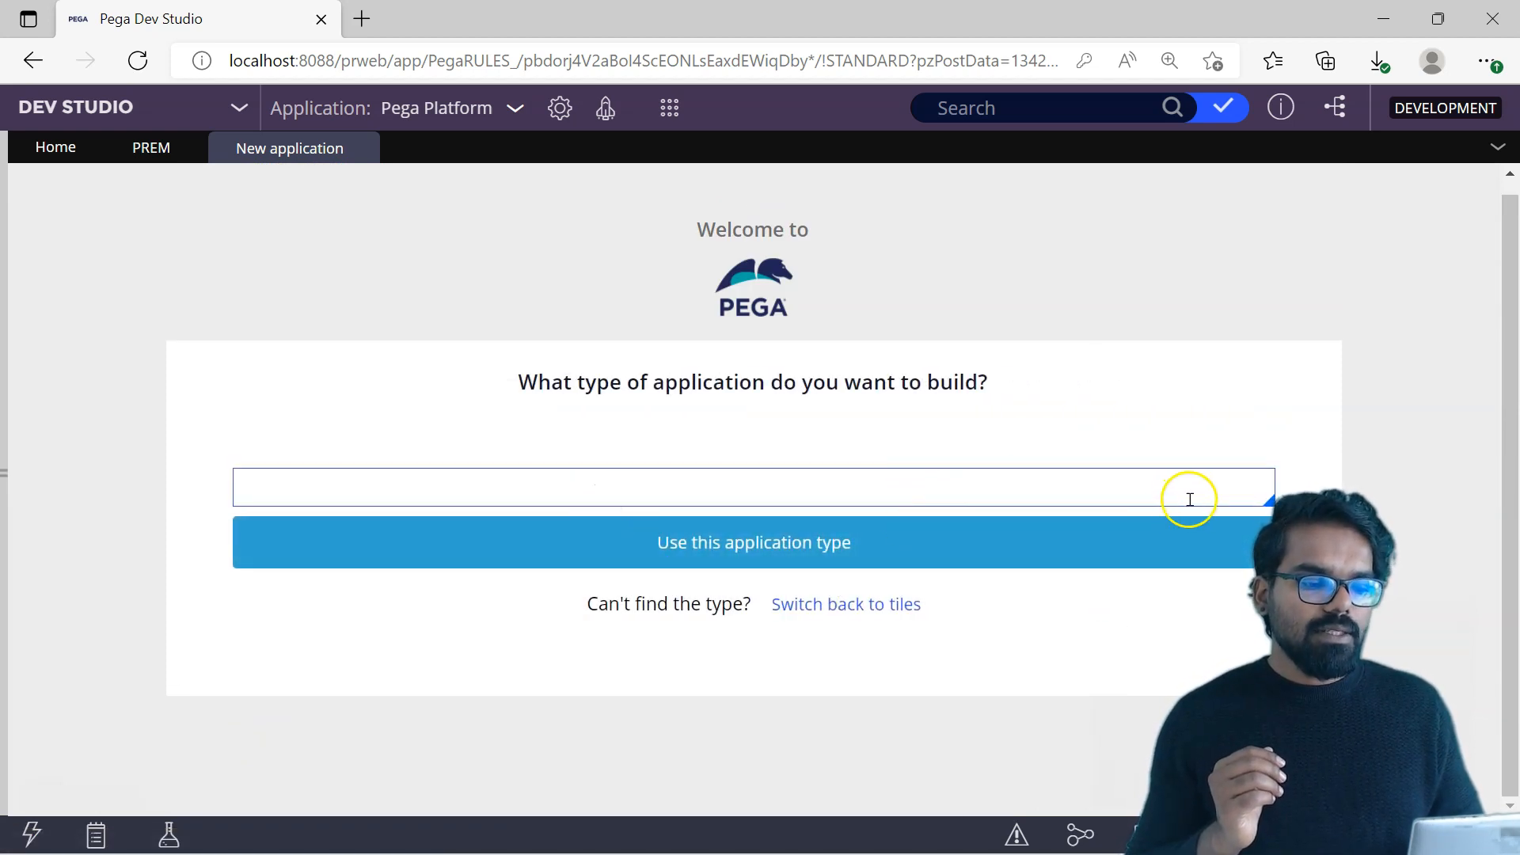
{"action": "left_click", "coordinate": [1144, 485]}
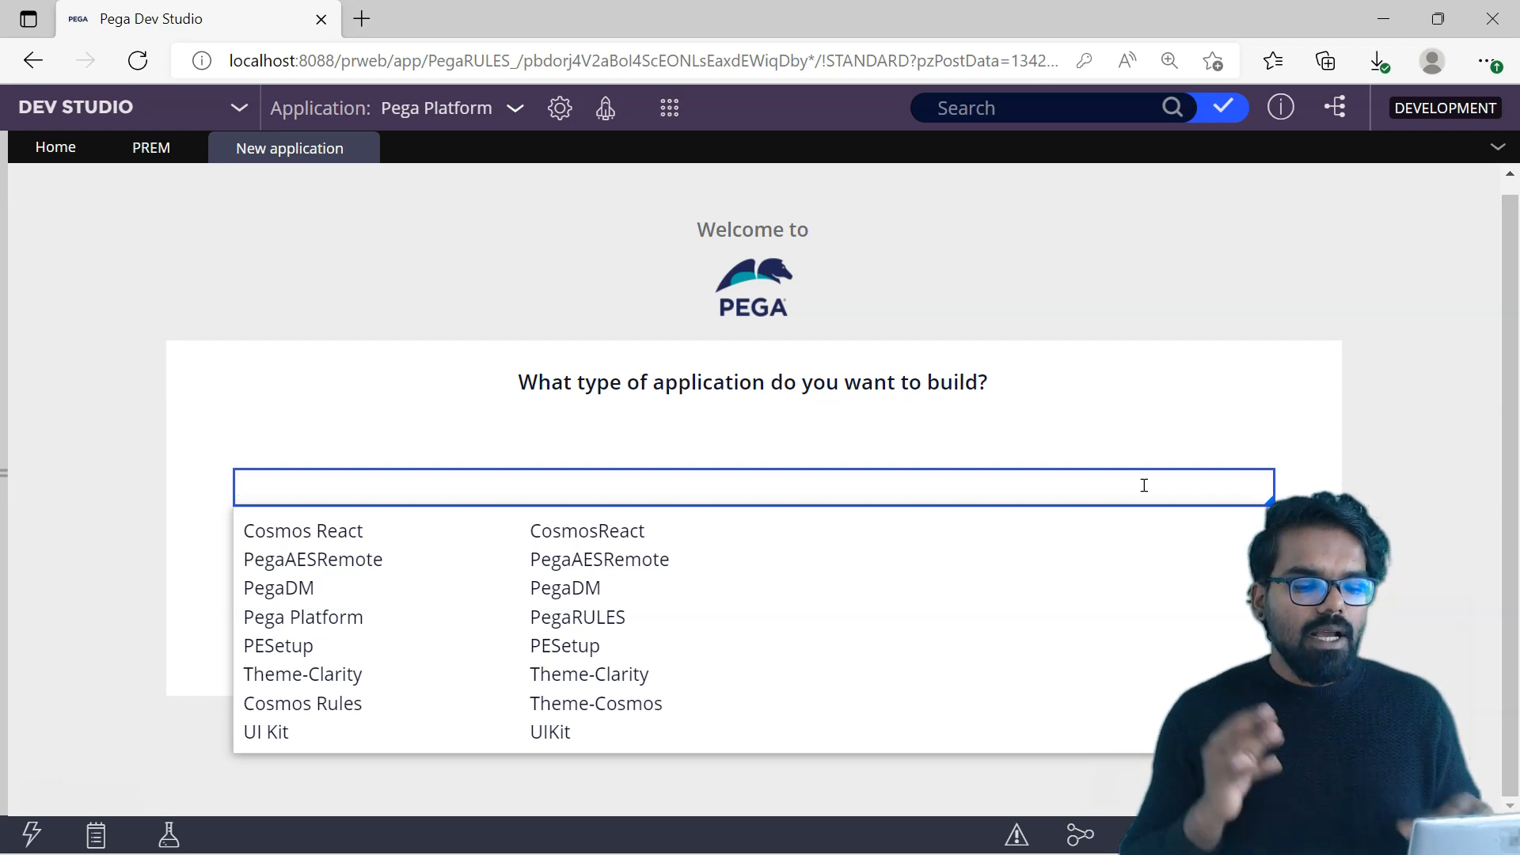
{"action": "left_click", "coordinate": [479, 619]}
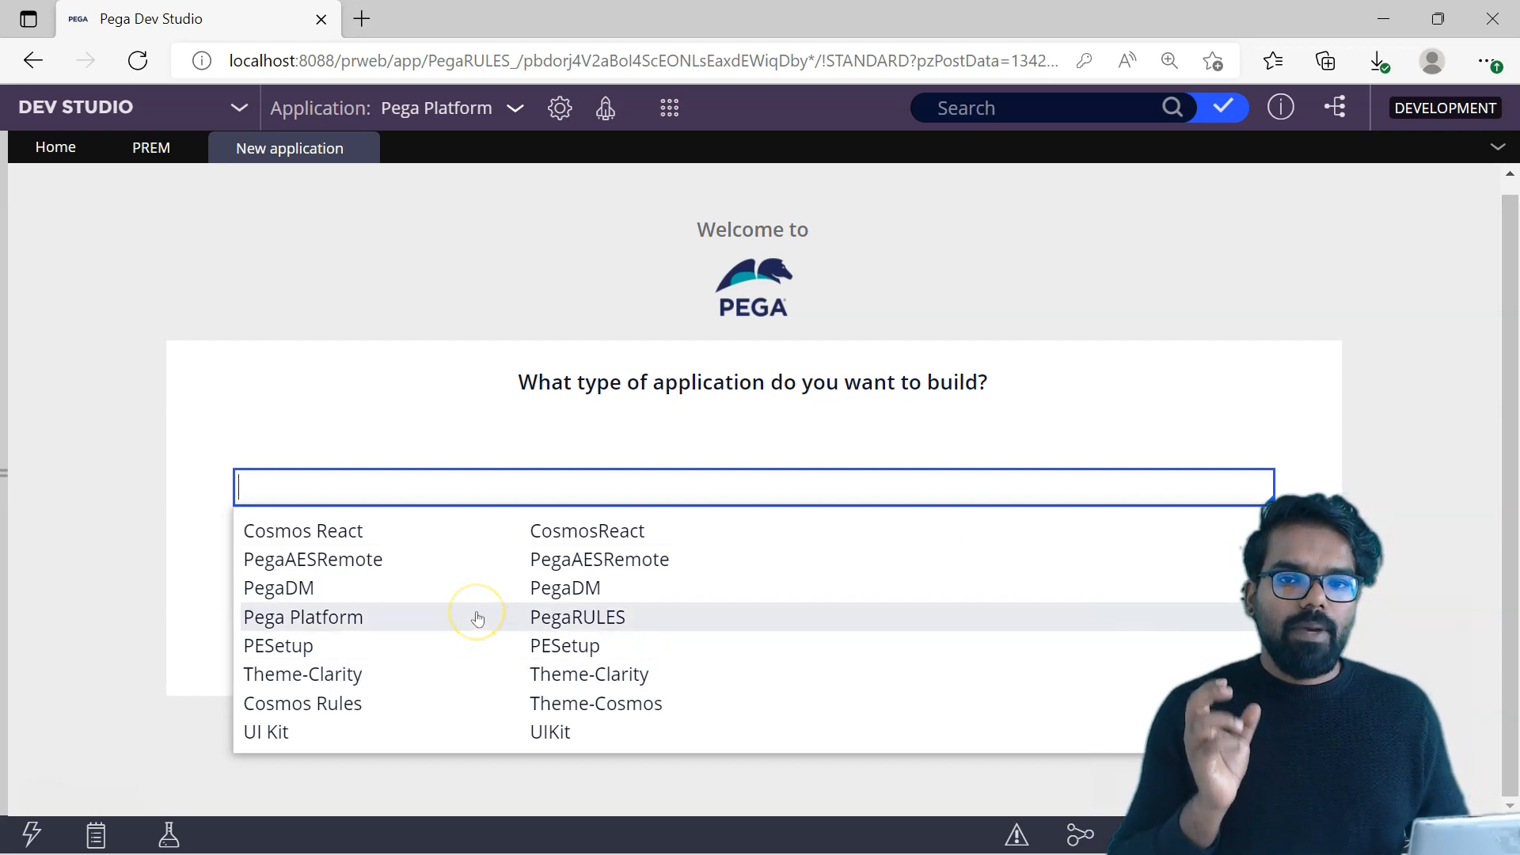
{"action": "left_click", "coordinate": [478, 617]}
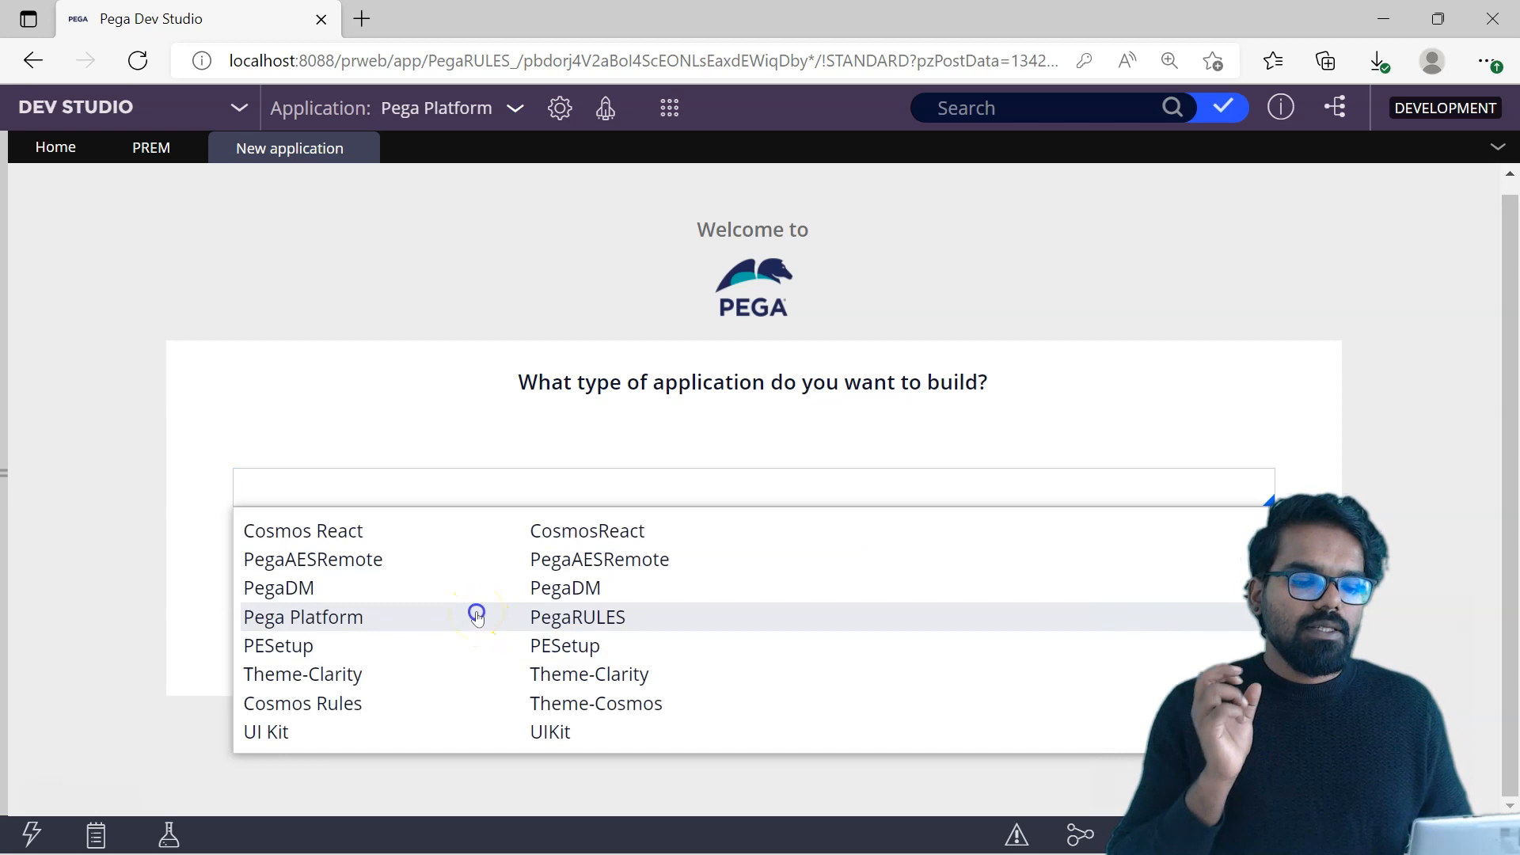
{"action": "left_click", "coordinate": [714, 553]}
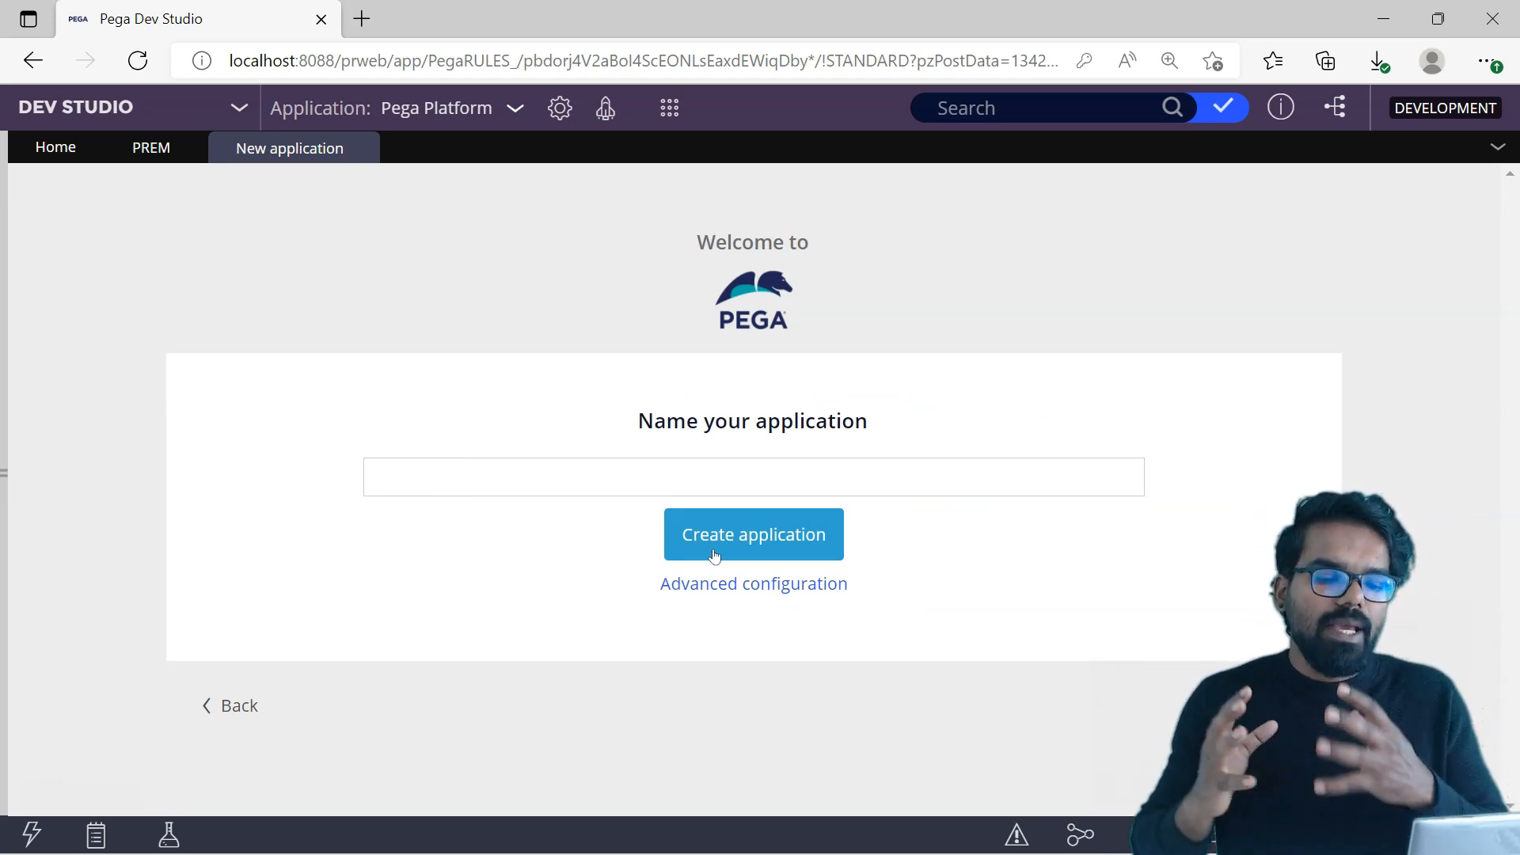
Step: Name the application ClaimsApp and open its advanced configuration
{"action": "left_click", "coordinate": [714, 555]}
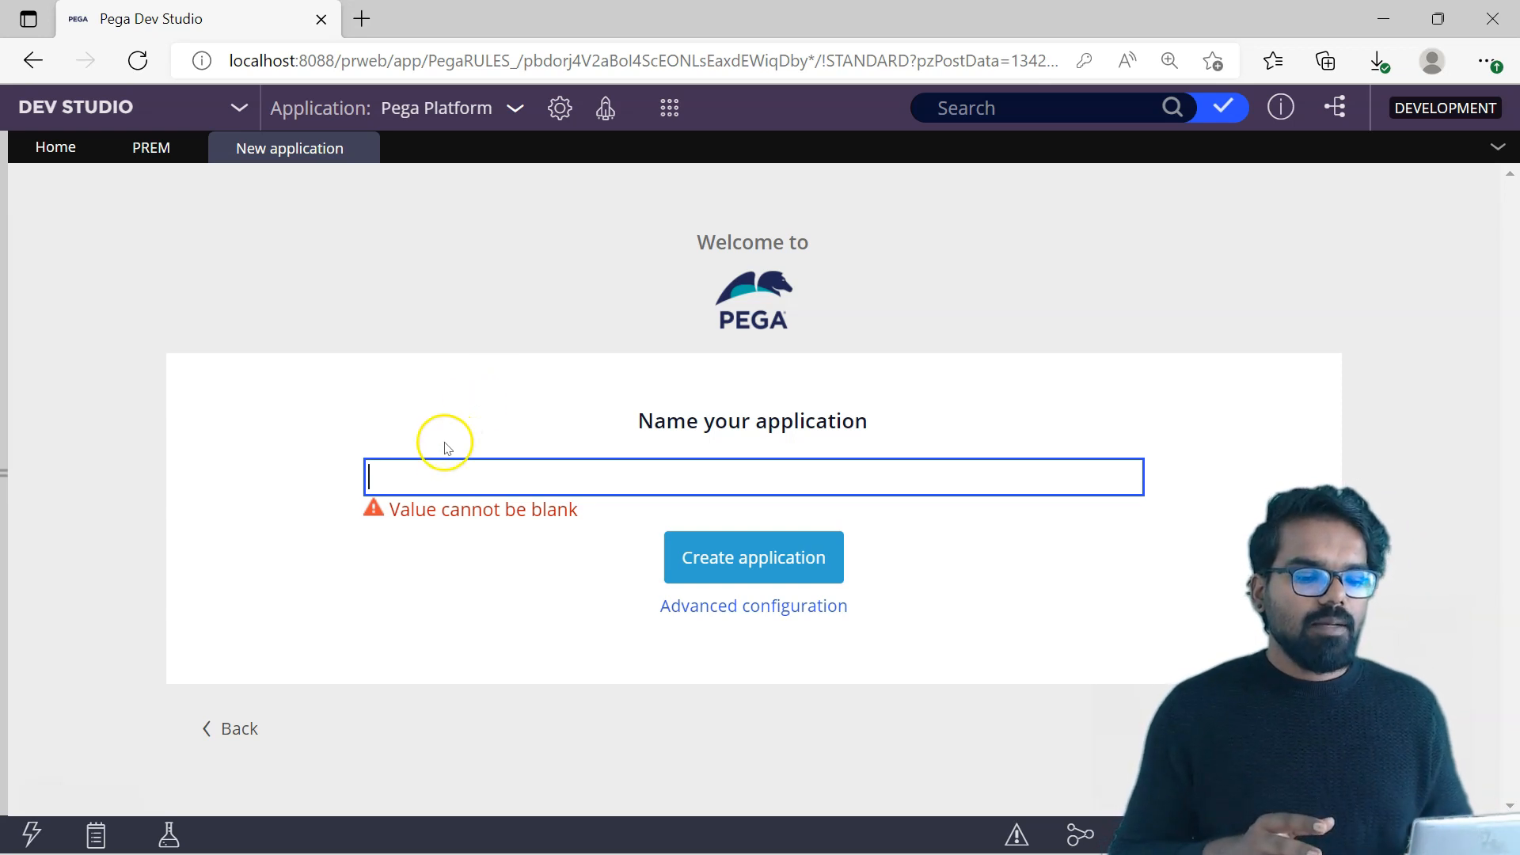
{"action": "type", "text": "ClaimsApp"}
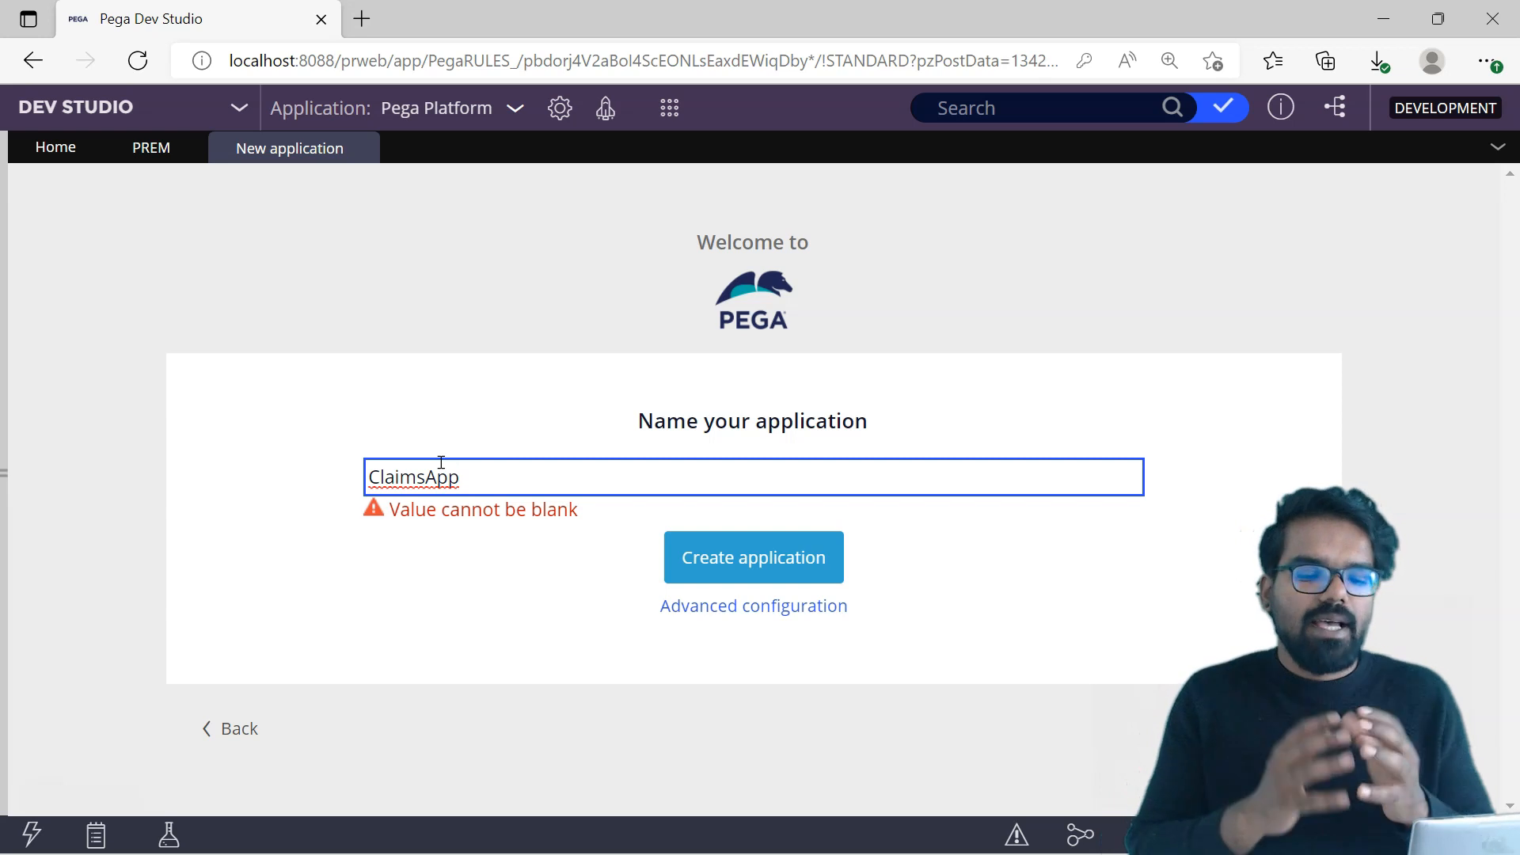
{"action": "left_click", "coordinate": [459, 559]}
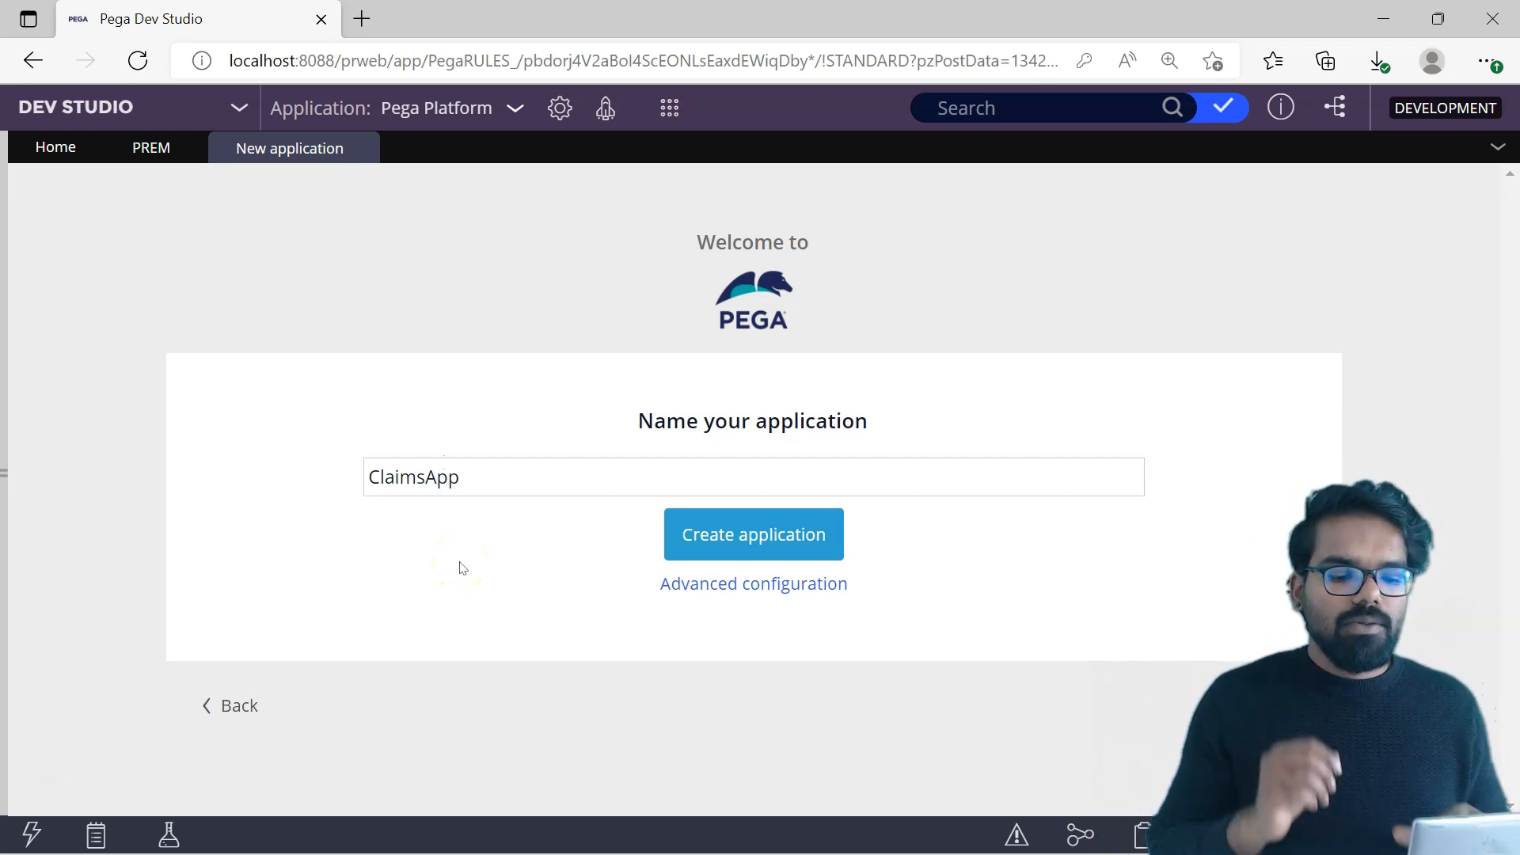
{"action": "left_click", "coordinate": [751, 586]}
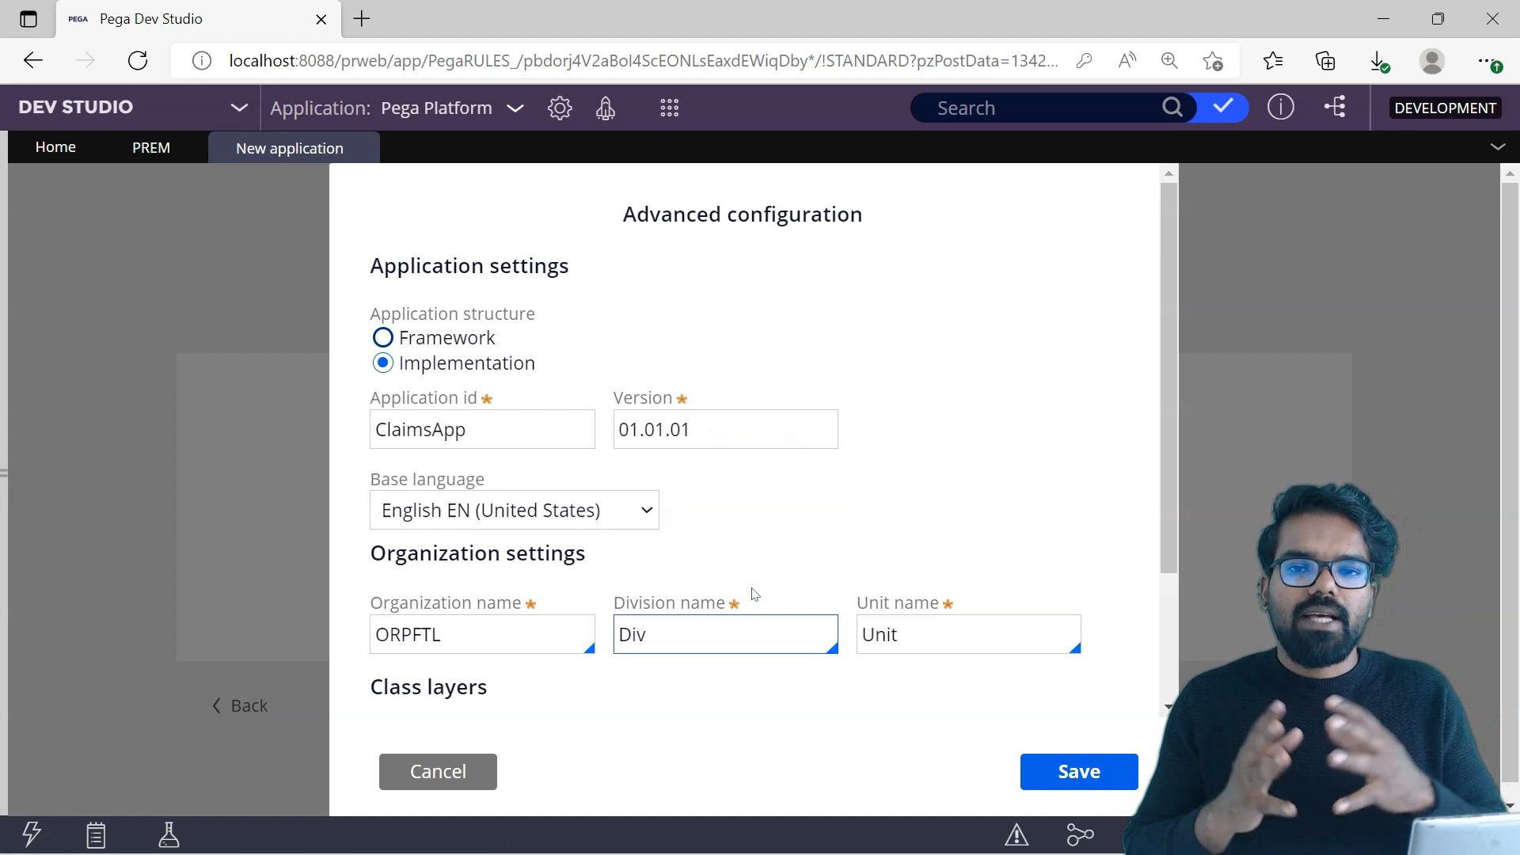
Step: In the organization settings, set the organization name to Alife and the division name to Claims
{"action": "left_click", "coordinate": [804, 572]}
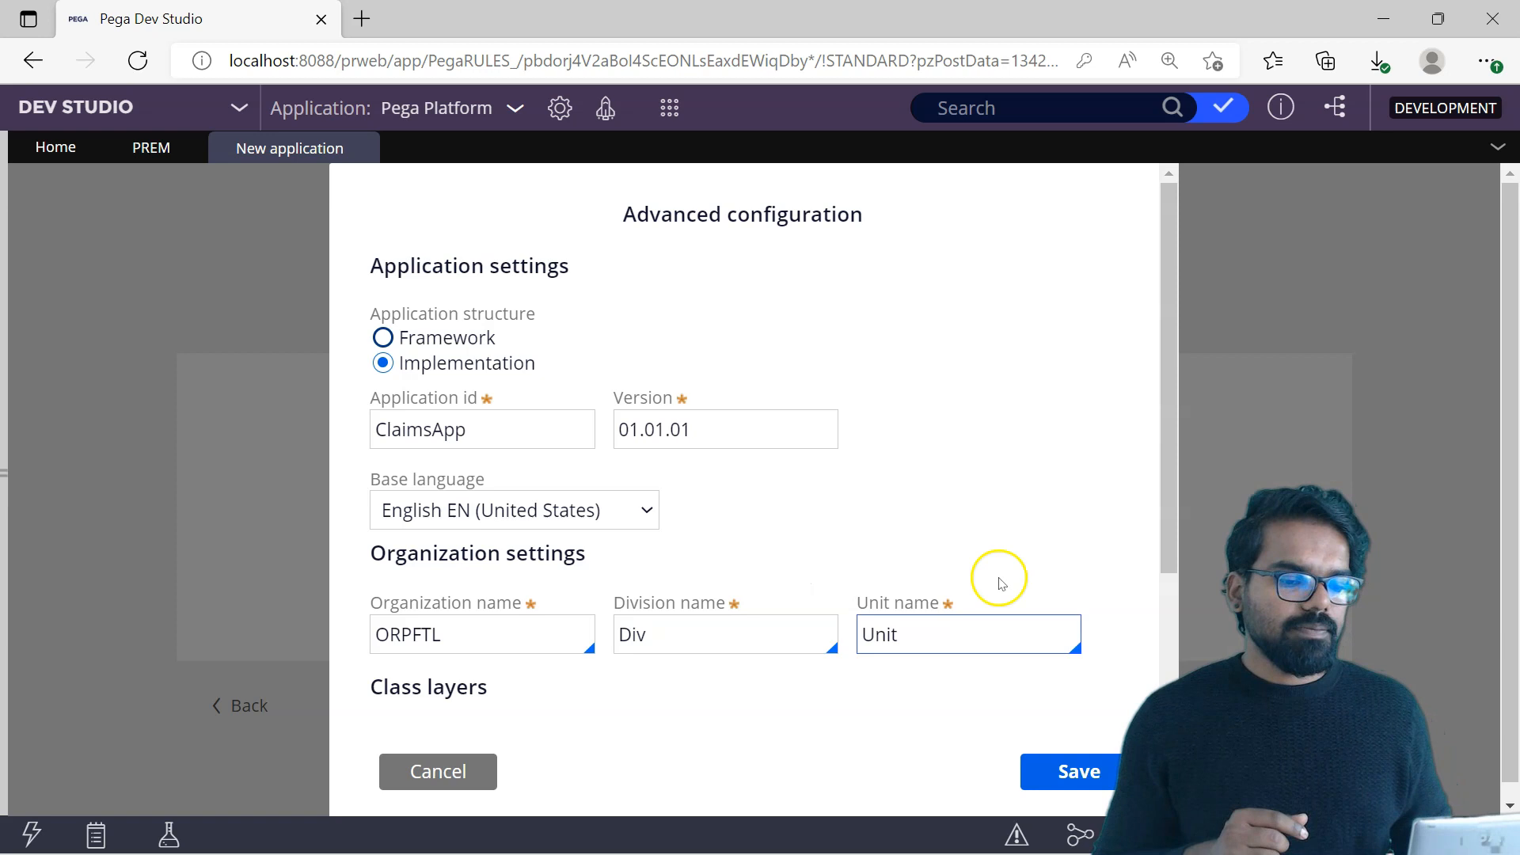
{"action": "scroll", "coordinate": [1157, 384], "scroll_direction": "down", "scroll_amount": 1}
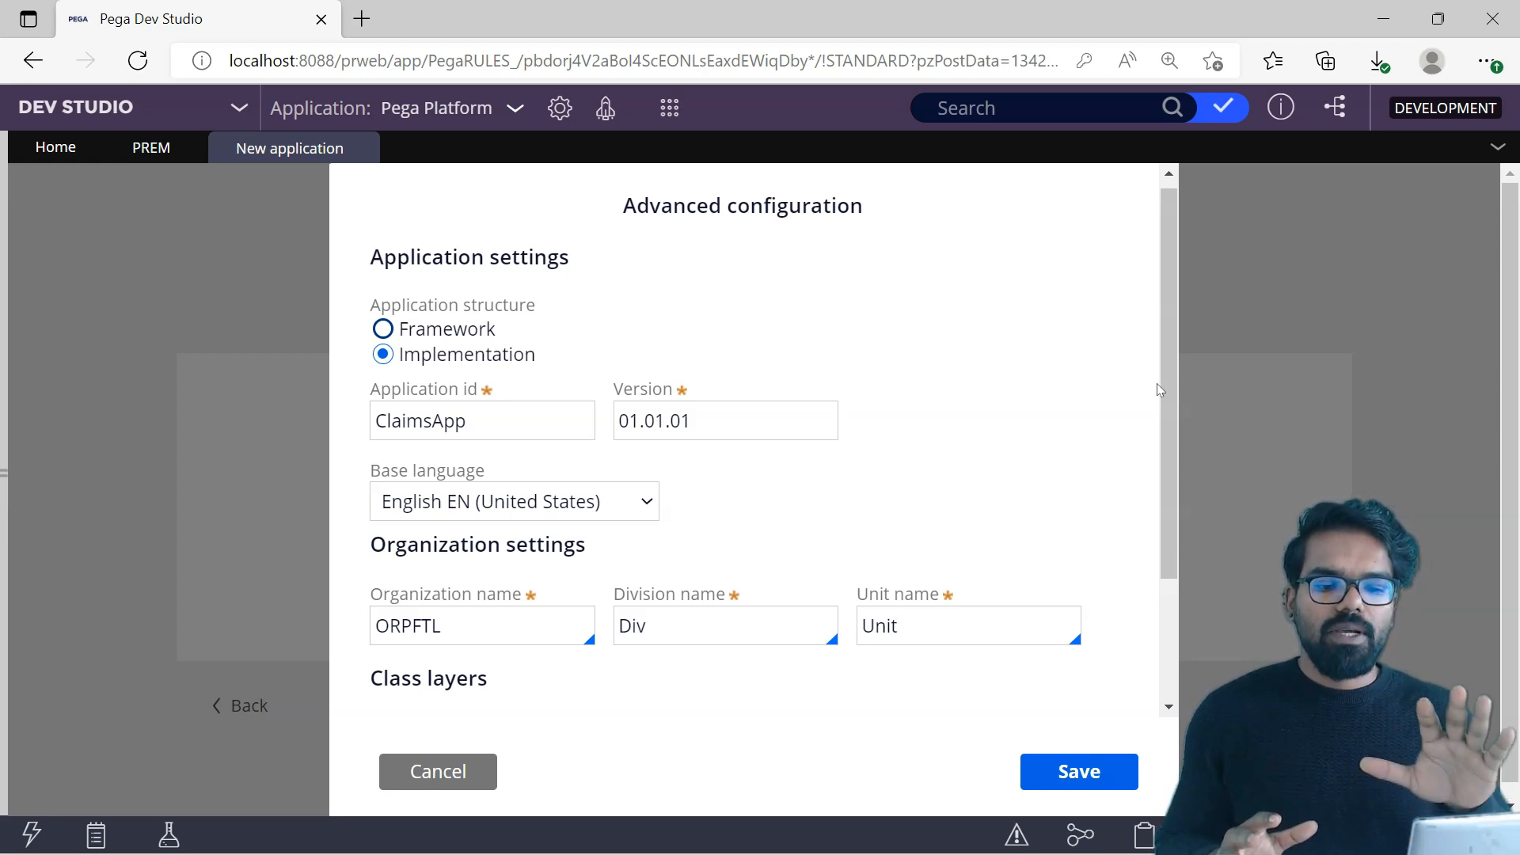
{"action": "left_click", "coordinate": [1045, 353]}
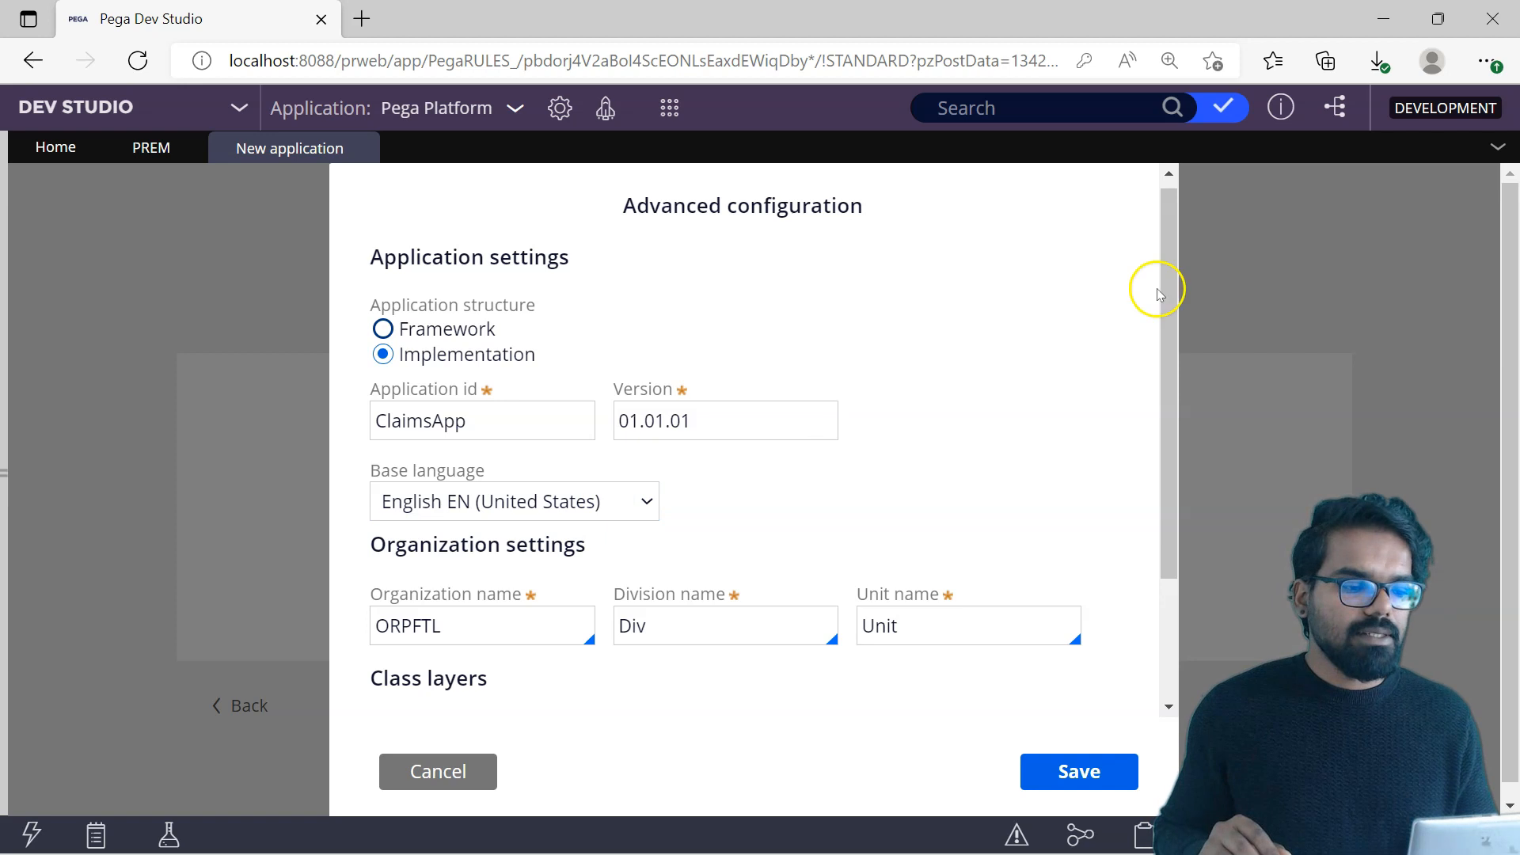
{"action": "left_click_drag", "start_coordinate": [1170, 306], "coordinate": [1166, 406]}
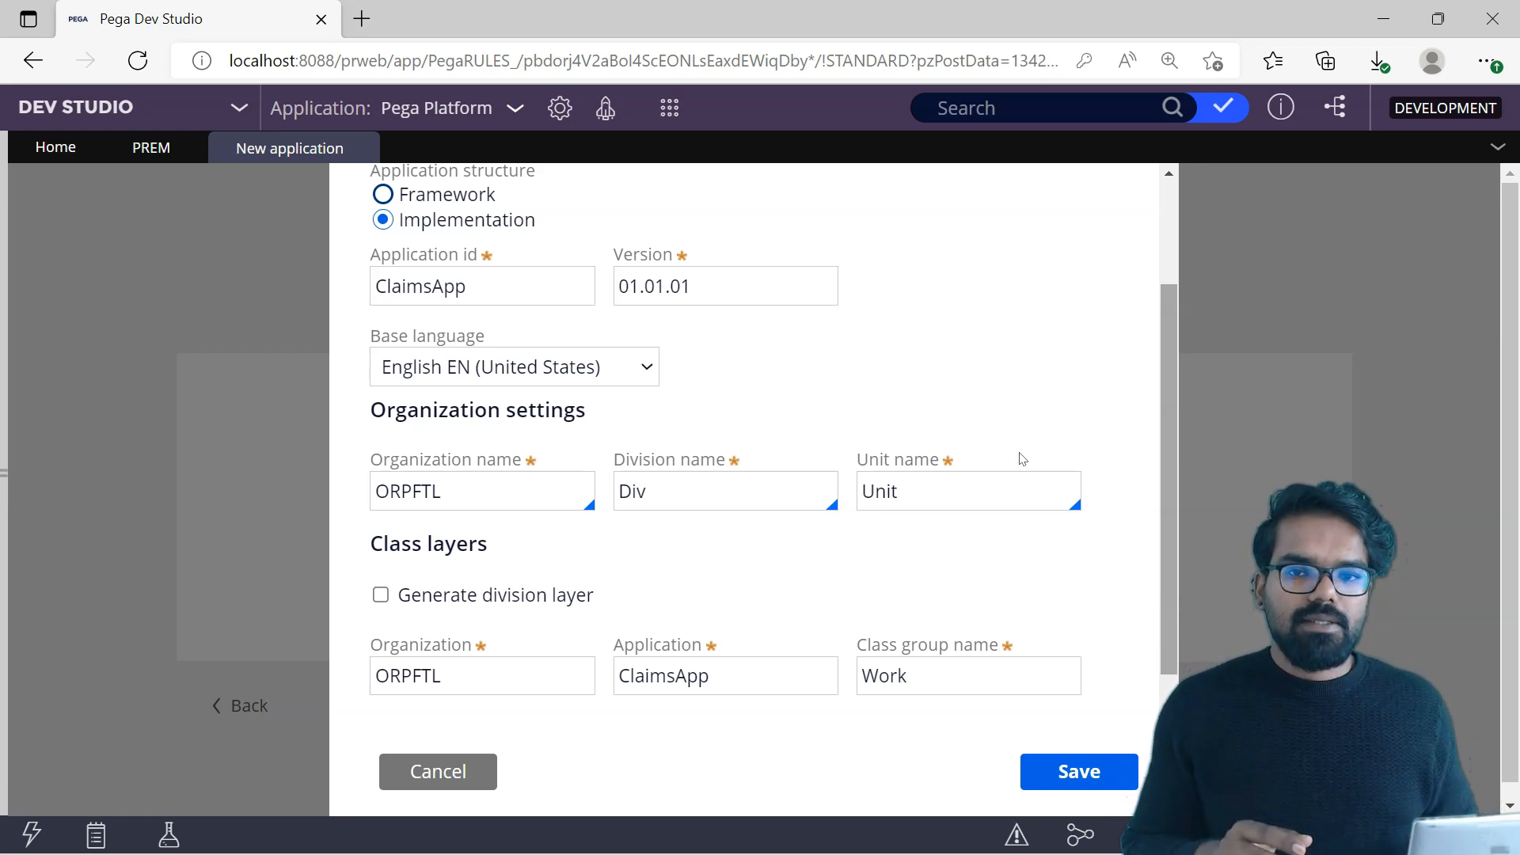
{"action": "left_click", "coordinate": [428, 492]}
{"action": "double_click", "coordinate": [428, 495]}
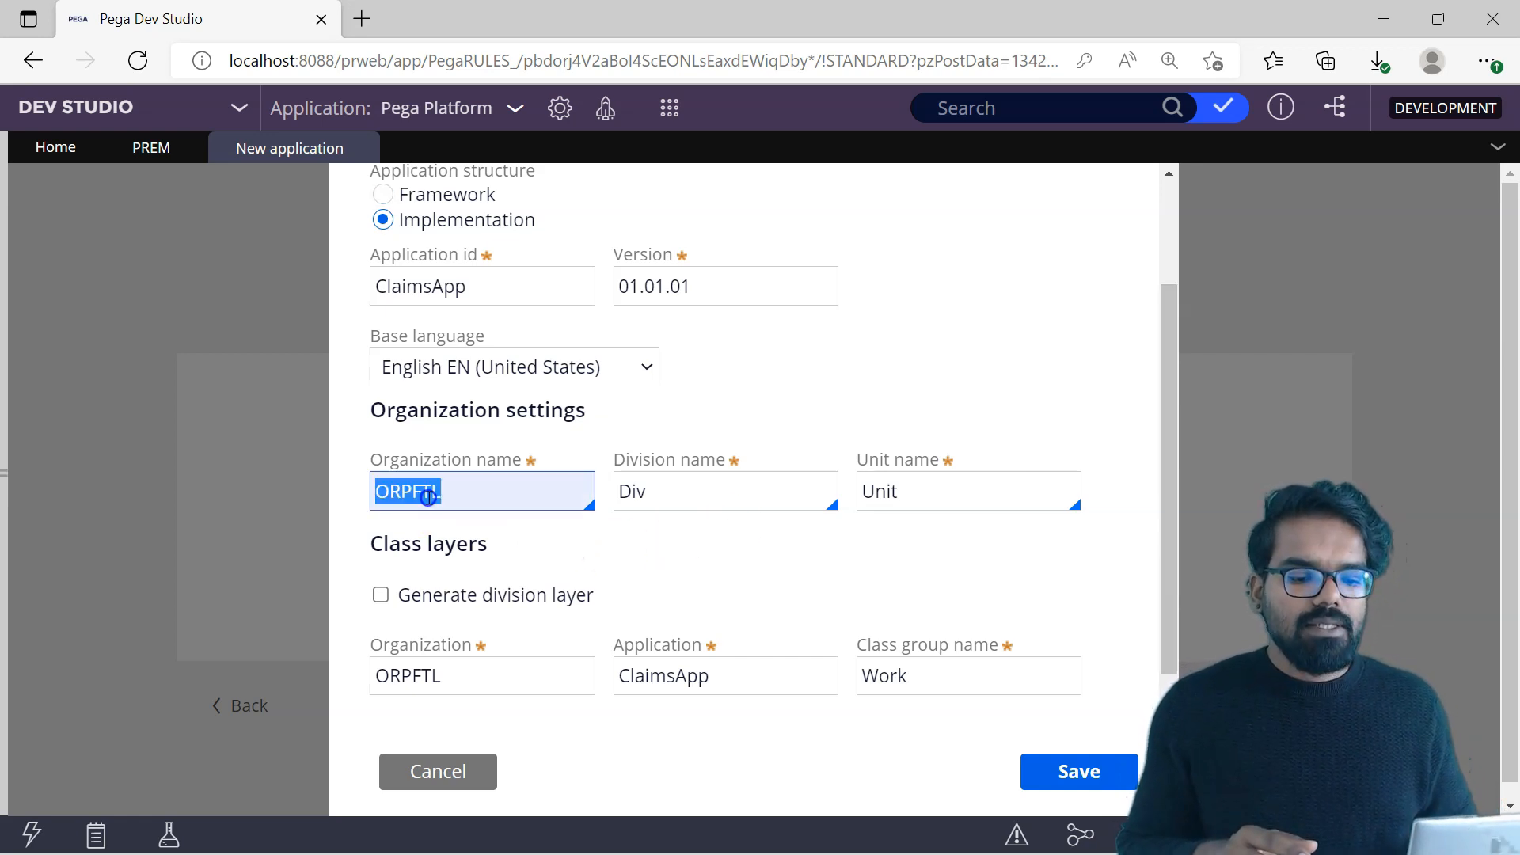
{"action": "type", "text": "Alife"}
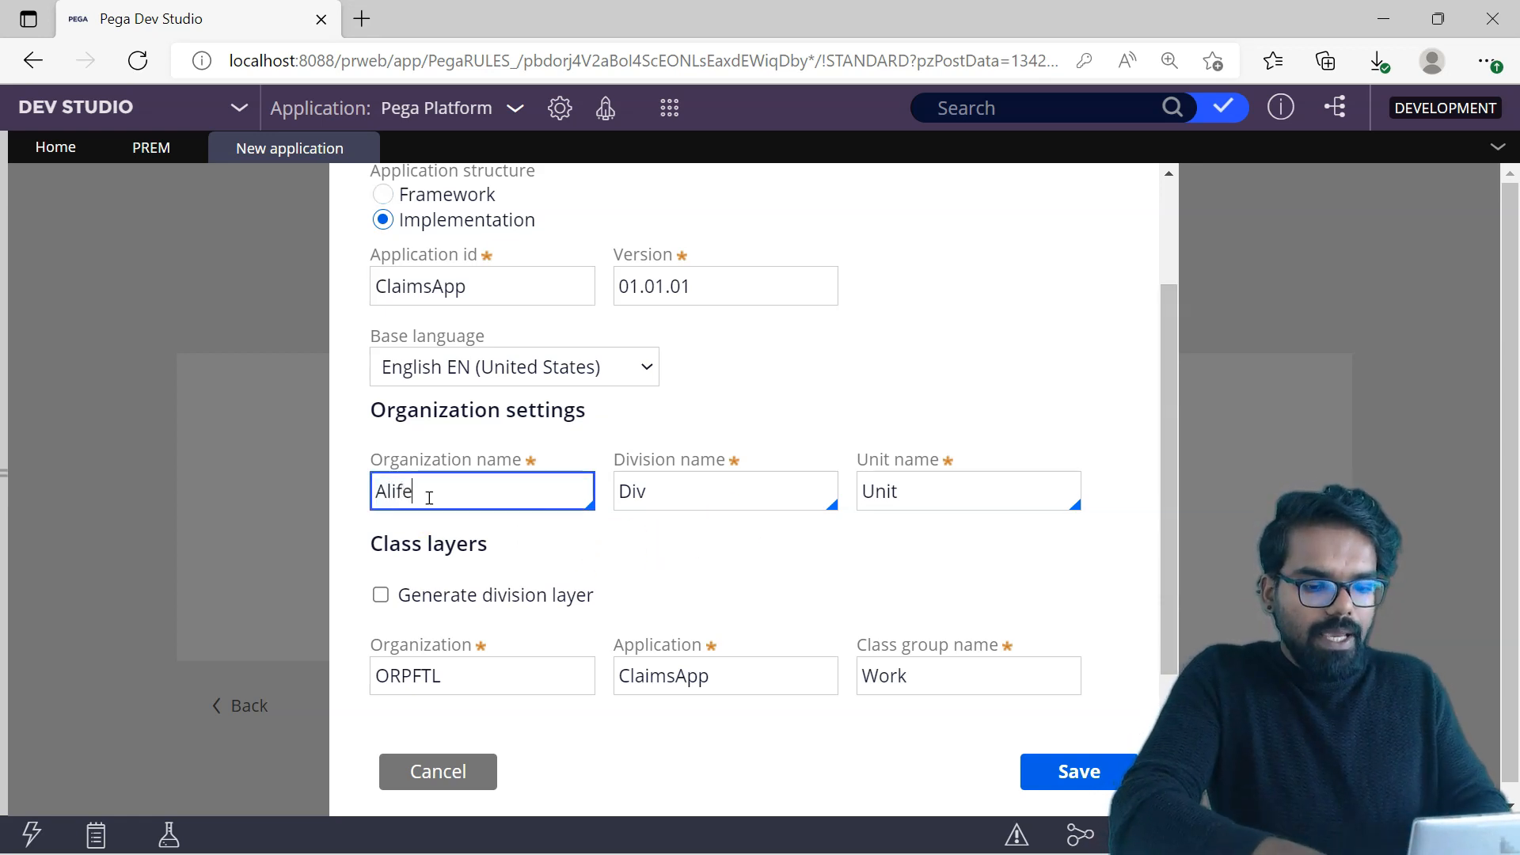
{"action": "left_click", "coordinate": [560, 529]}
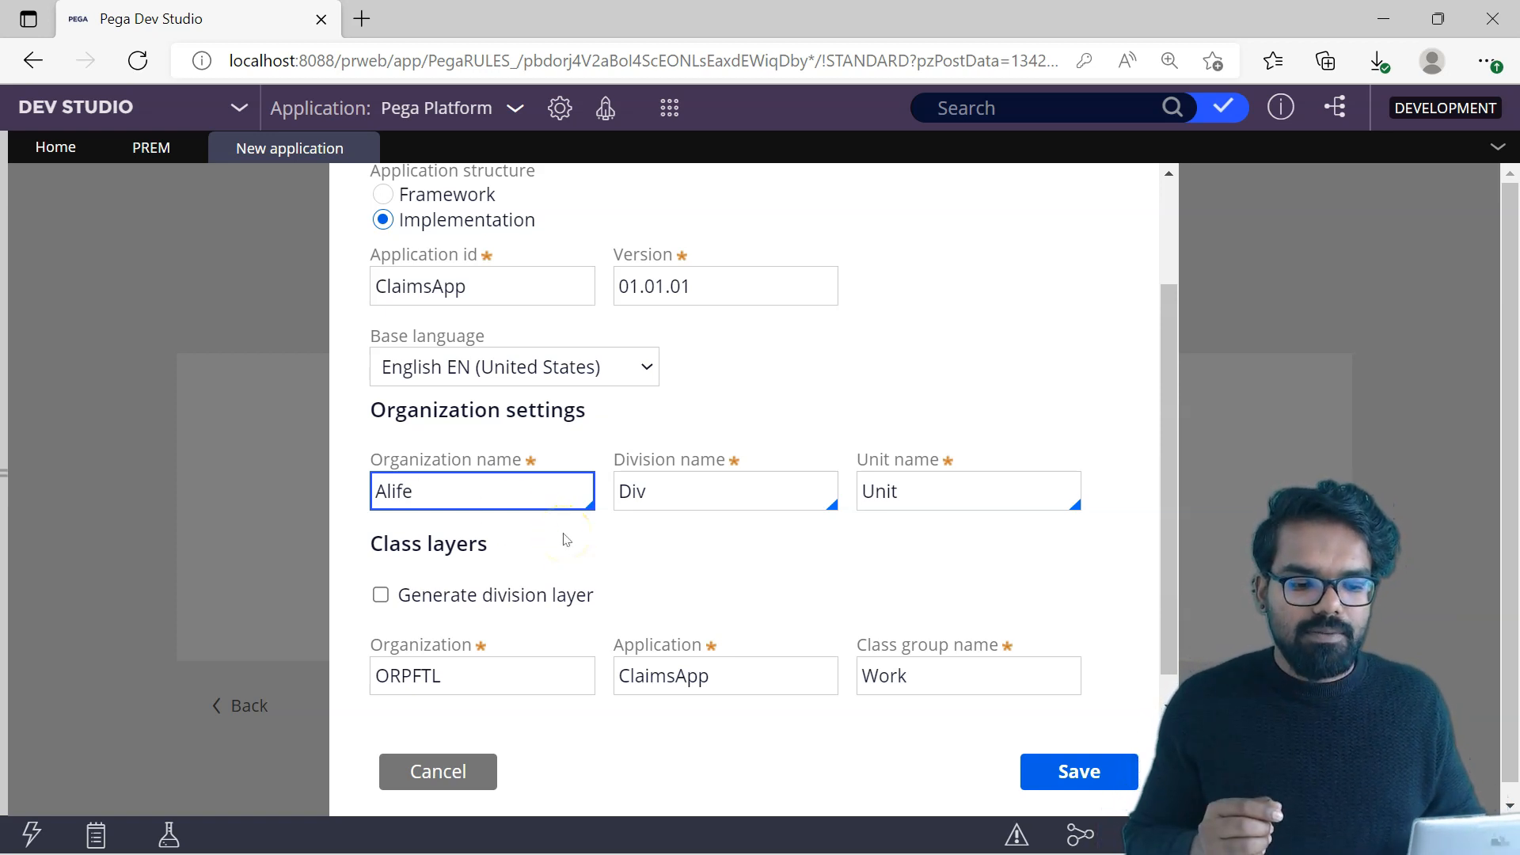
{"action": "left_click", "coordinate": [641, 491]}
{"action": "type", "text": "Claims"}
{"action": "left_click", "coordinate": [762, 539]}
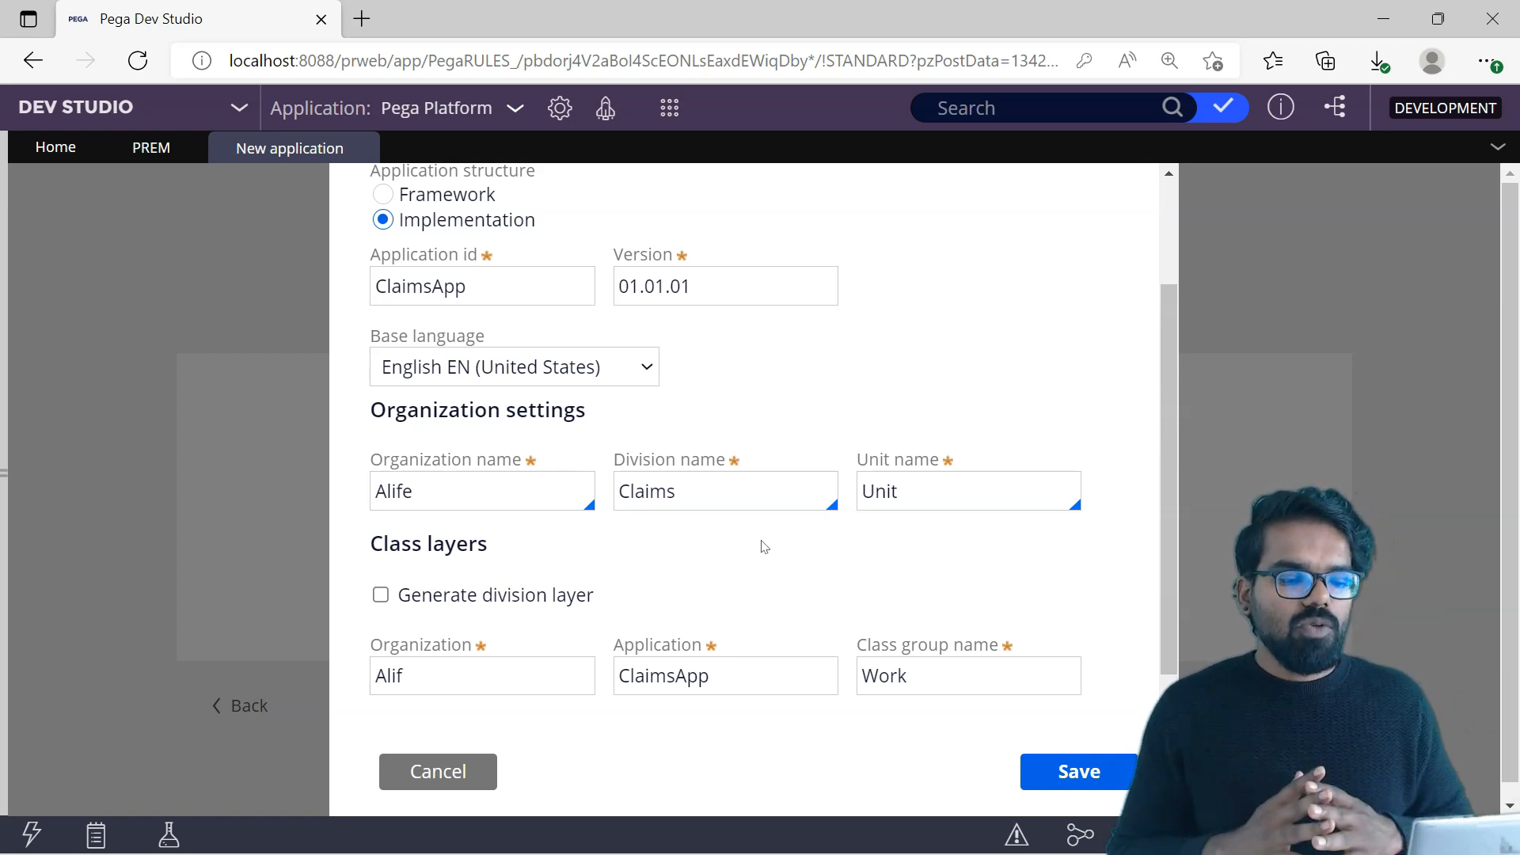
Step: Set the organization in the class layers to Alife
{"action": "left_click", "coordinate": [688, 593]}
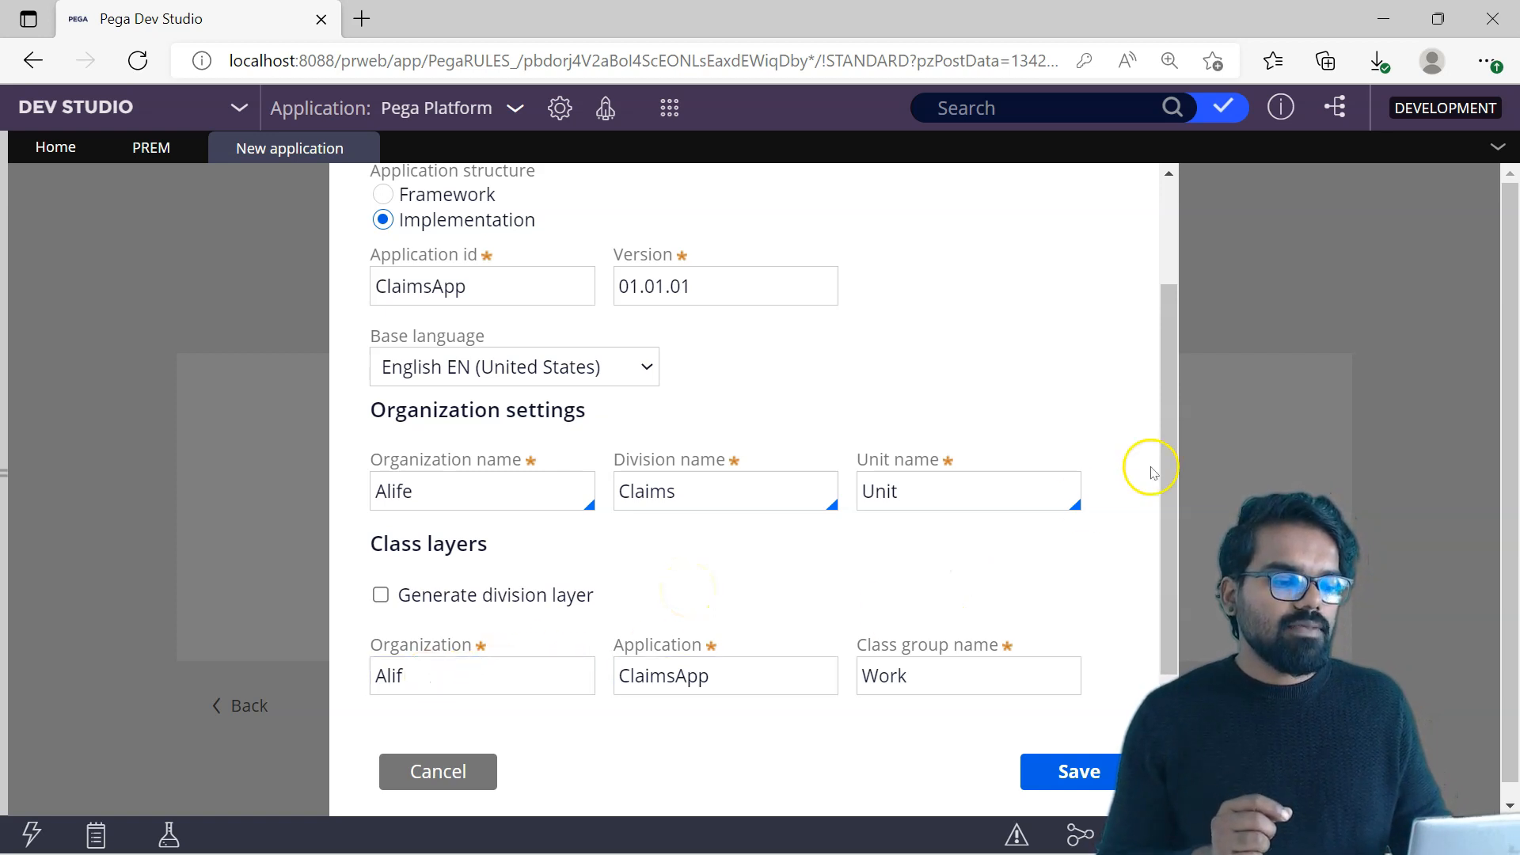
{"action": "left_click_drag", "start_coordinate": [1168, 445], "coordinate": [1169, 472]}
{"action": "left_click", "coordinate": [679, 662]}
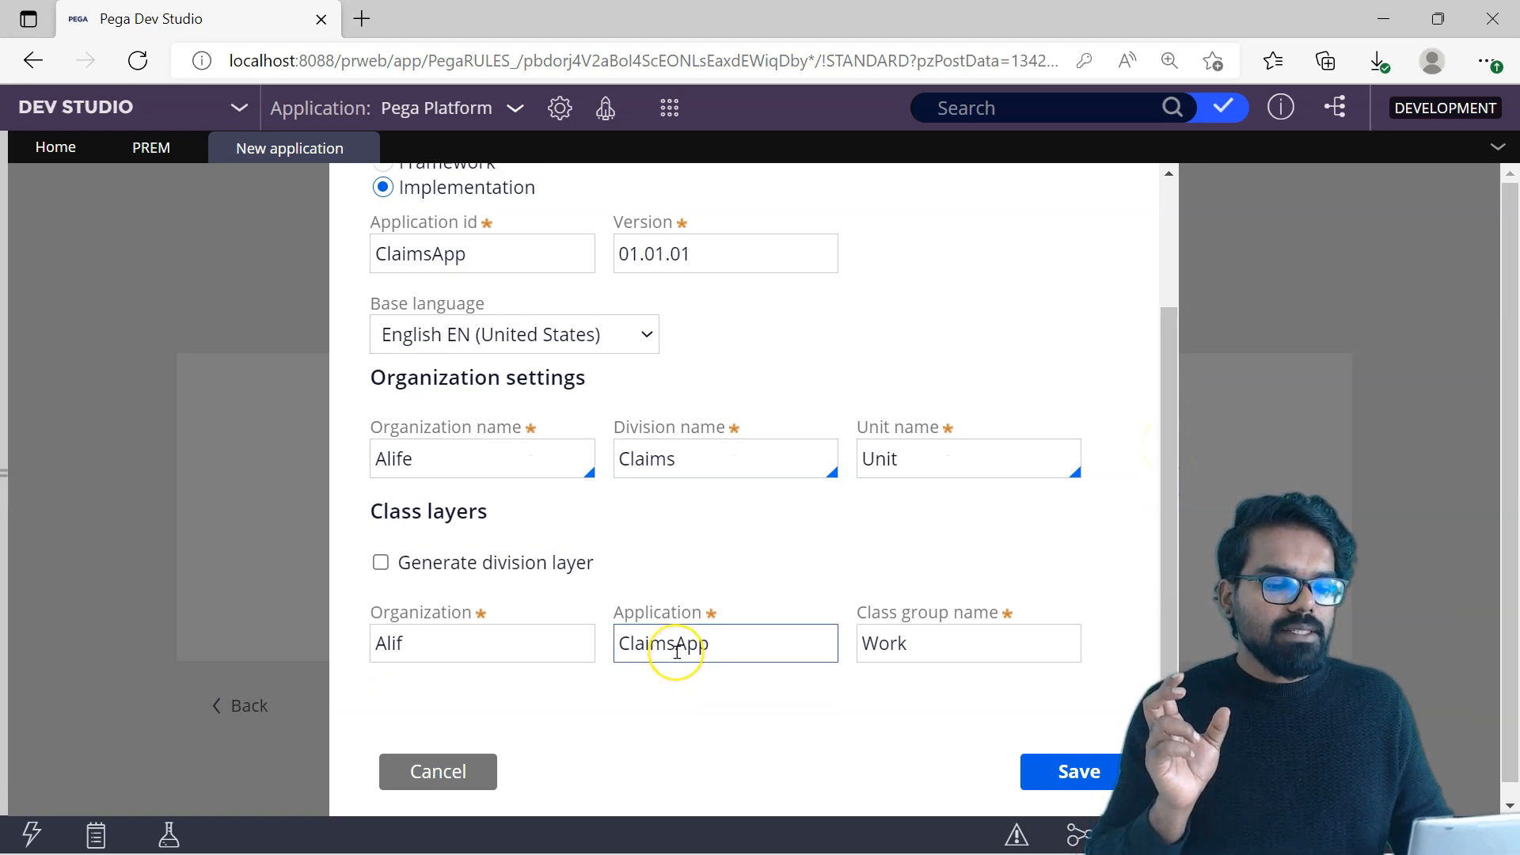
{"action": "left_click", "coordinate": [419, 625]}
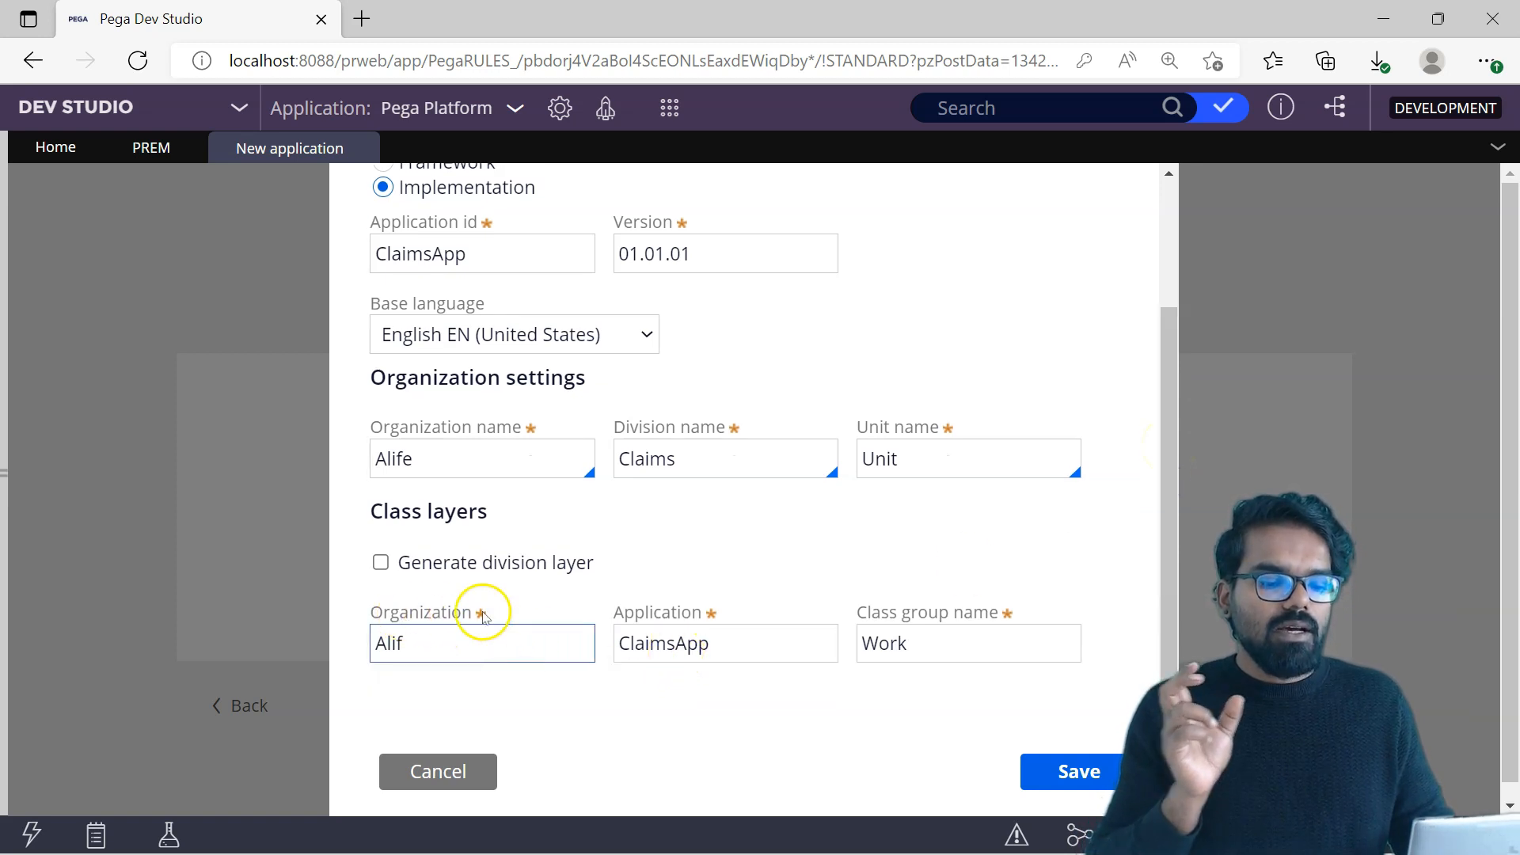
{"action": "left_click", "coordinate": [424, 647]}
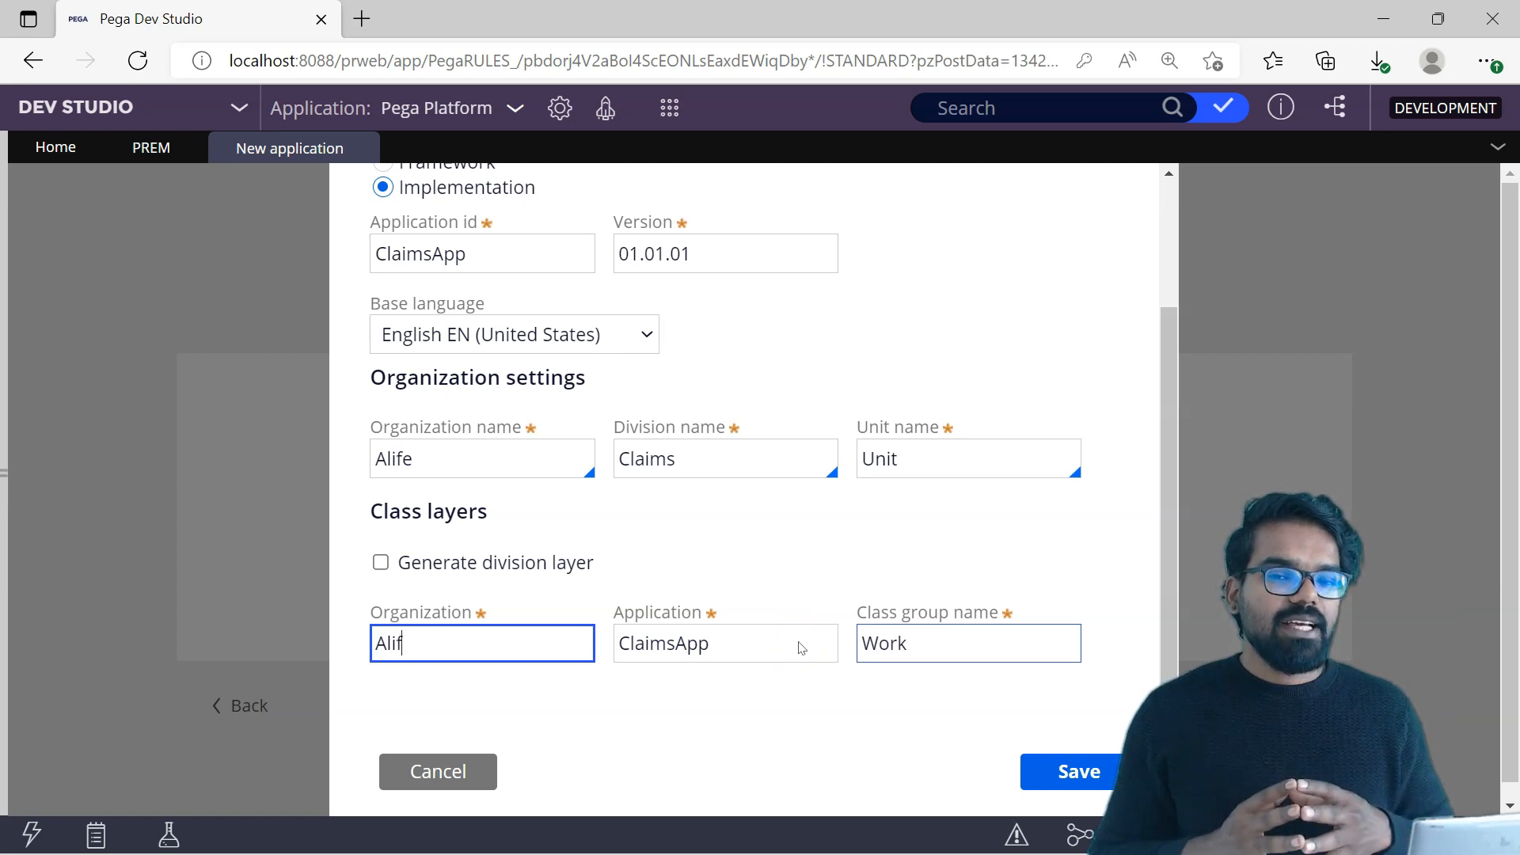
{"action": "type", "text": "e"}
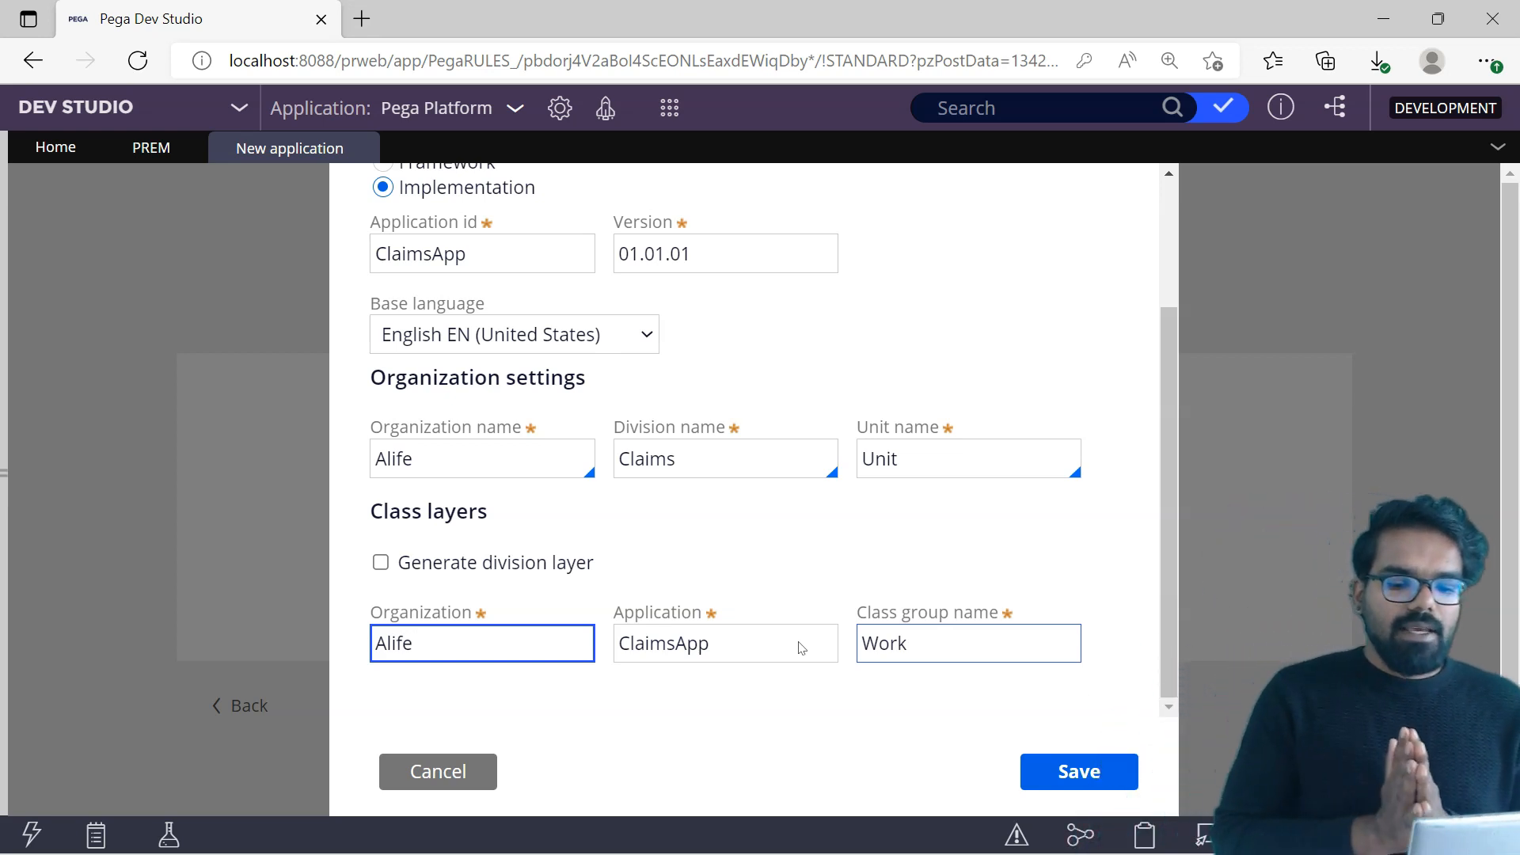
Step: Enable generation of the division layer in the class layers
{"action": "left_click", "coordinate": [386, 590]}
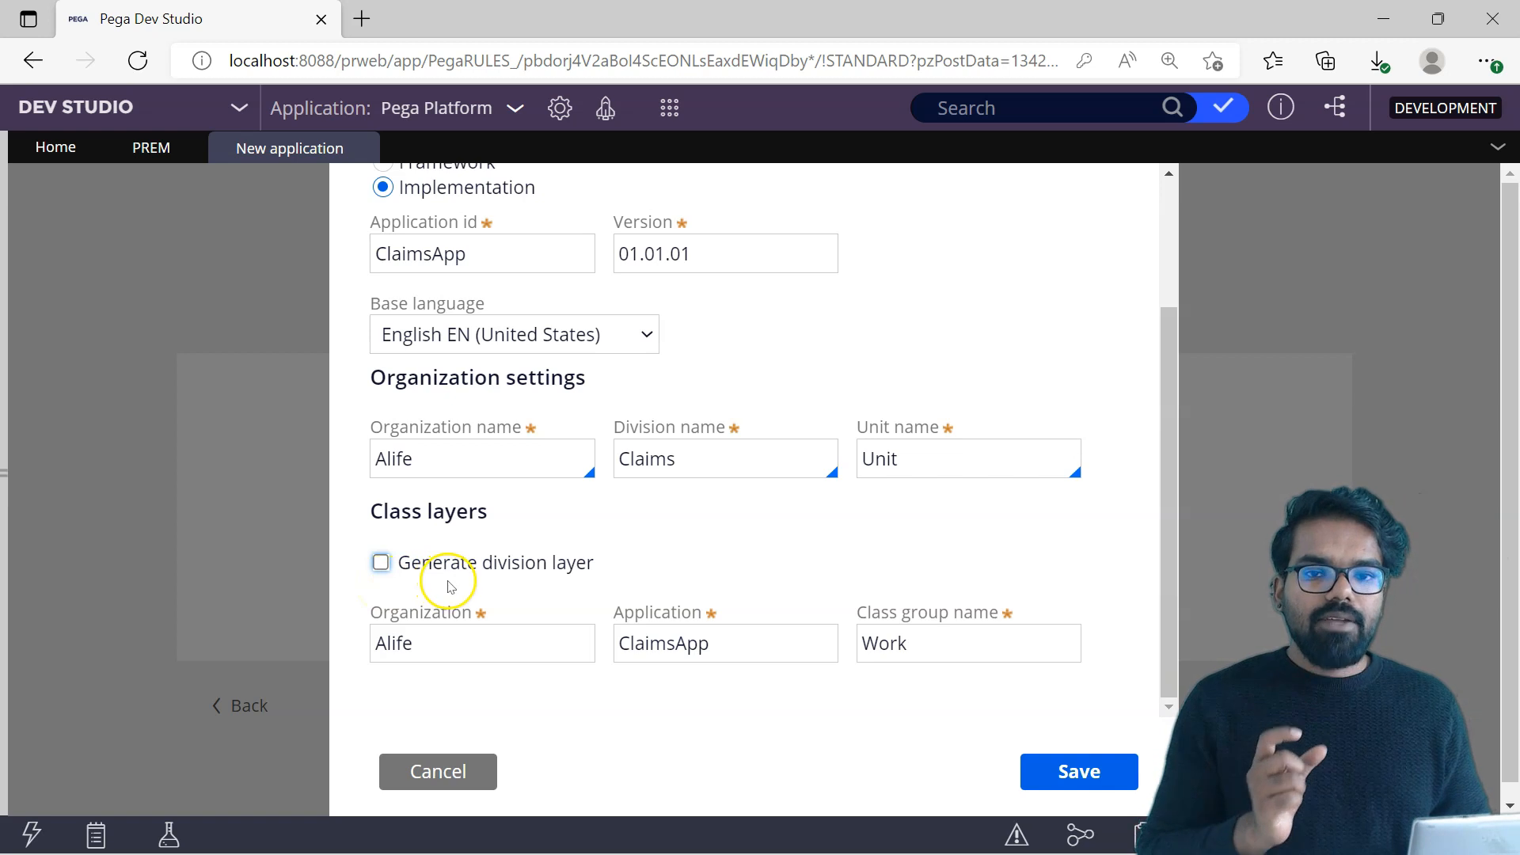
{"action": "left_click", "coordinate": [381, 563]}
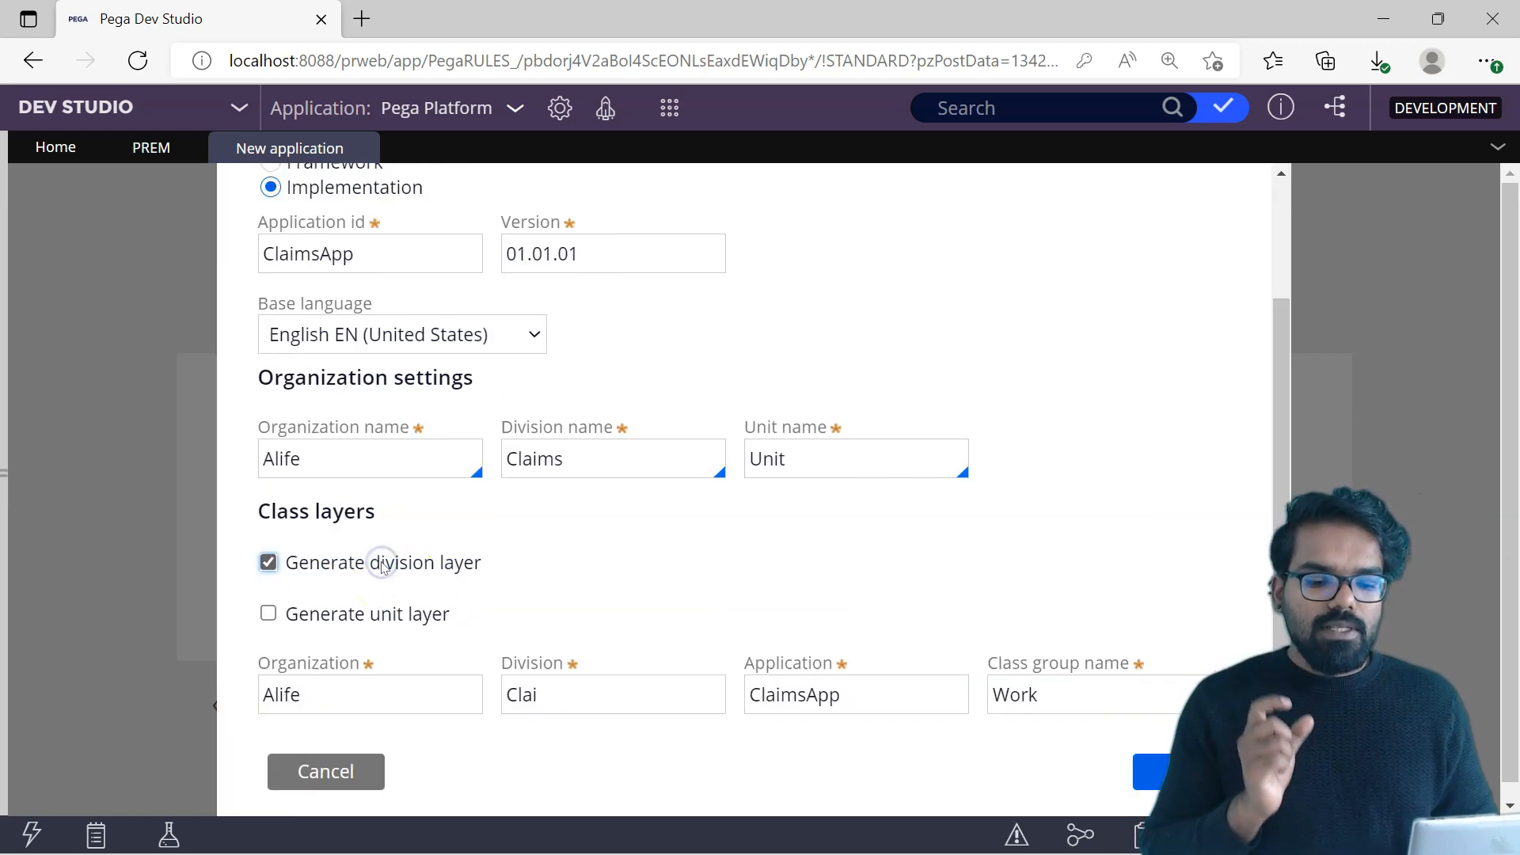
{"action": "left_click", "coordinate": [461, 681]}
{"action": "left_click", "coordinate": [689, 690]}
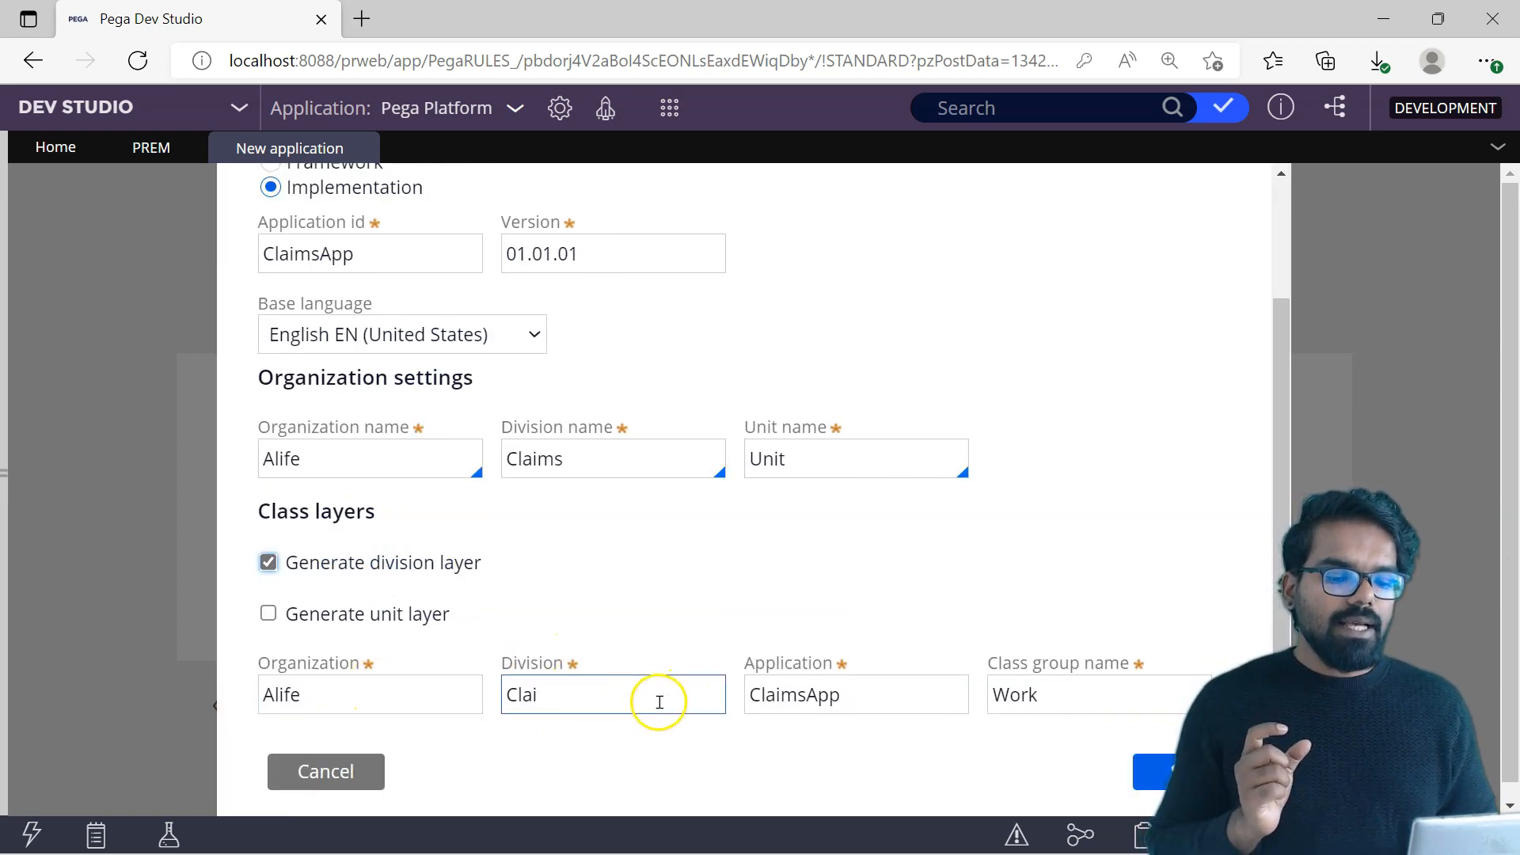
{"action": "left_click", "coordinate": [351, 695]}
{"action": "left_click", "coordinate": [607, 695]}
{"action": "left_click", "coordinate": [767, 696]}
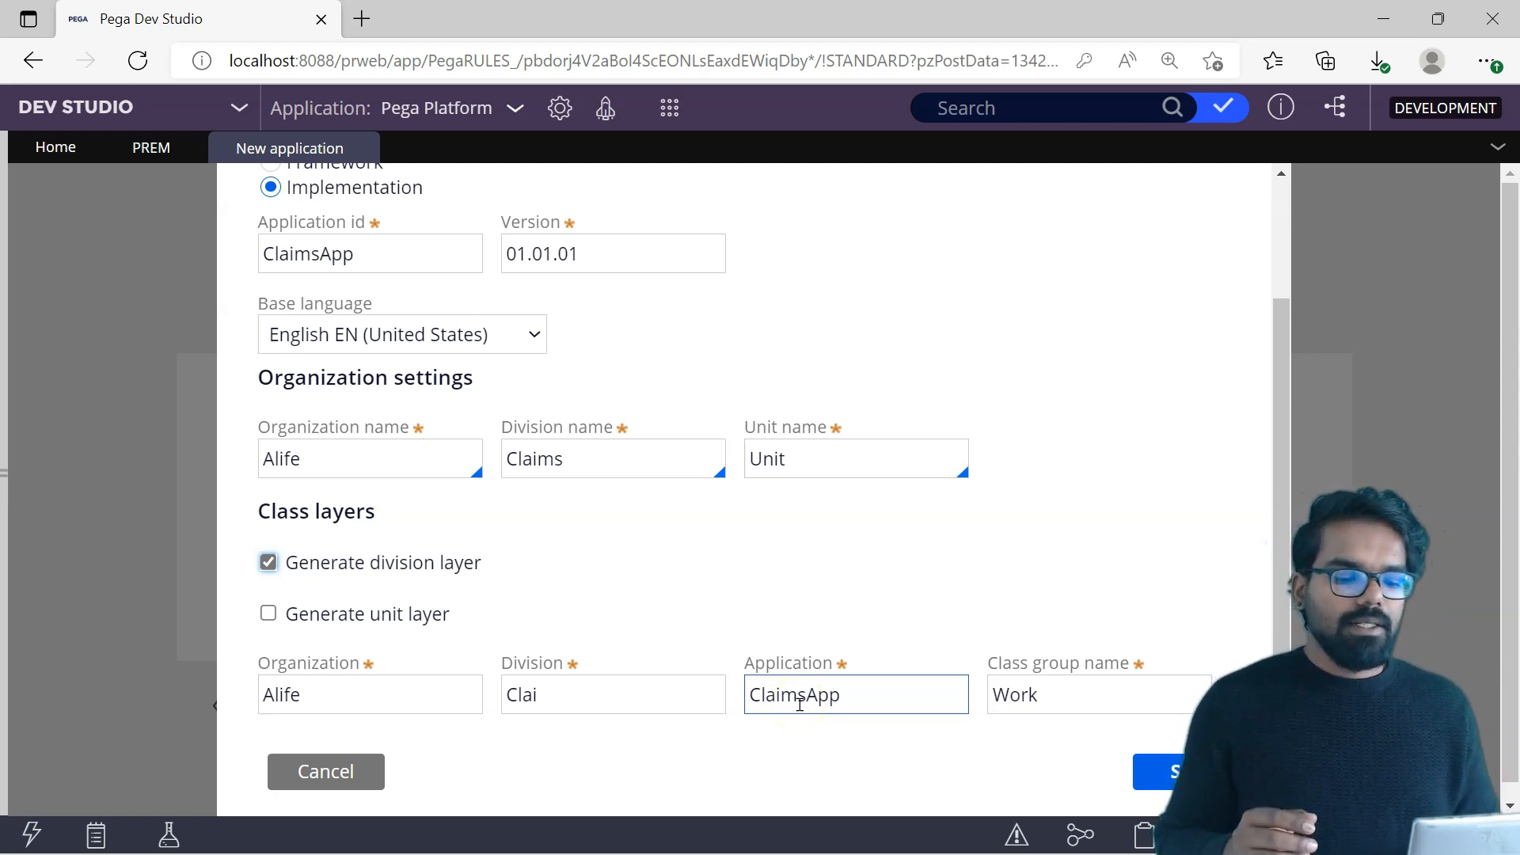
{"action": "left_click", "coordinate": [568, 694]}
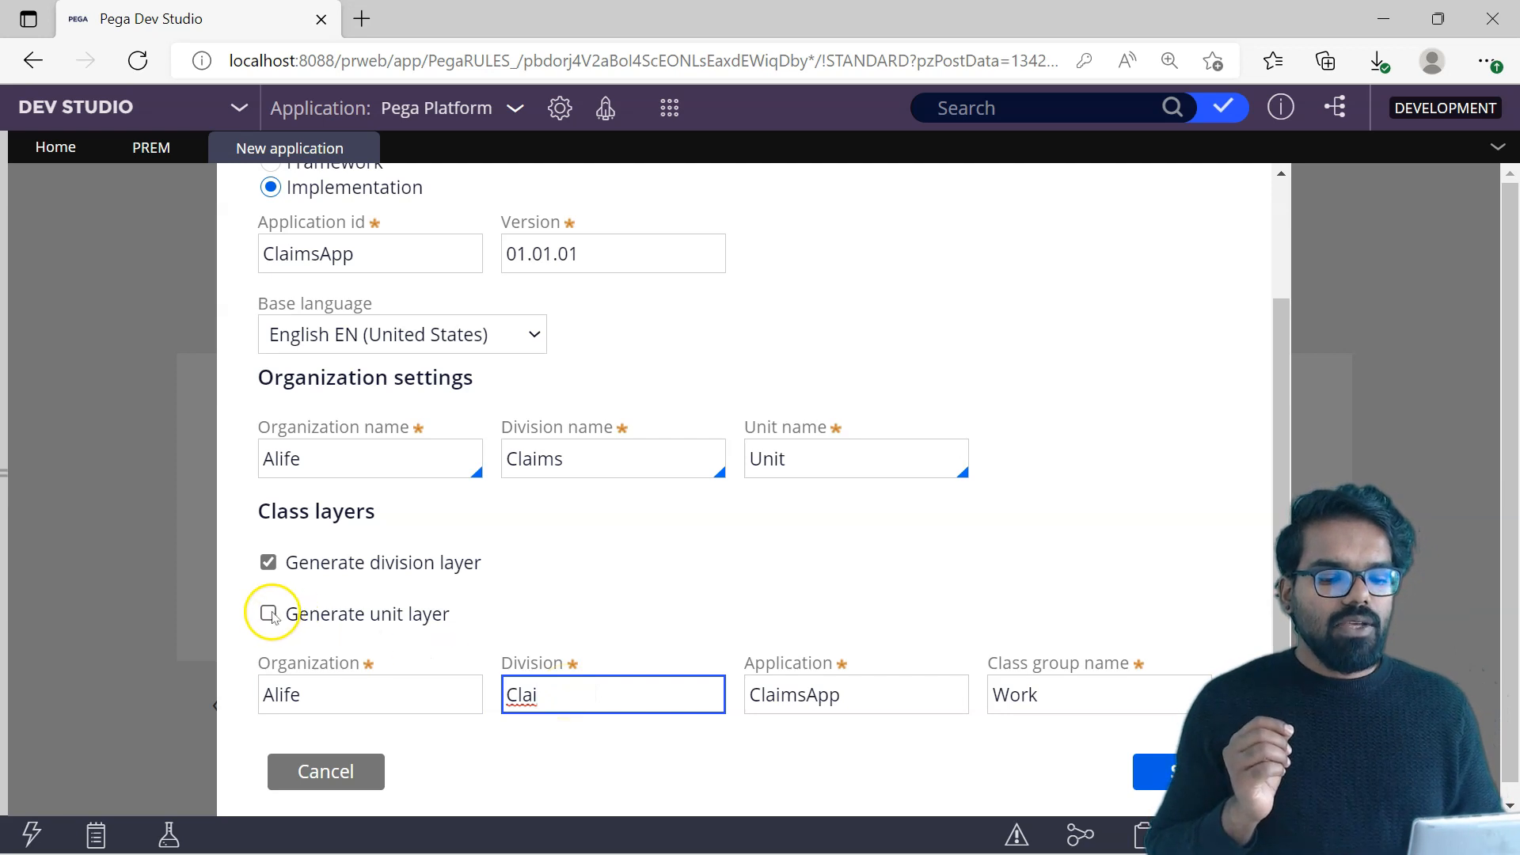
Step: Enable generation of the unit layer in the class layers and review the resulting class layer fields
{"action": "left_click", "coordinate": [269, 614]}
{"action": "left_click", "coordinate": [889, 700]}
{"action": "left_click", "coordinate": [662, 696]}
{"action": "left_click", "coordinate": [237, 712]}
{"action": "left_click", "coordinate": [431, 694]}
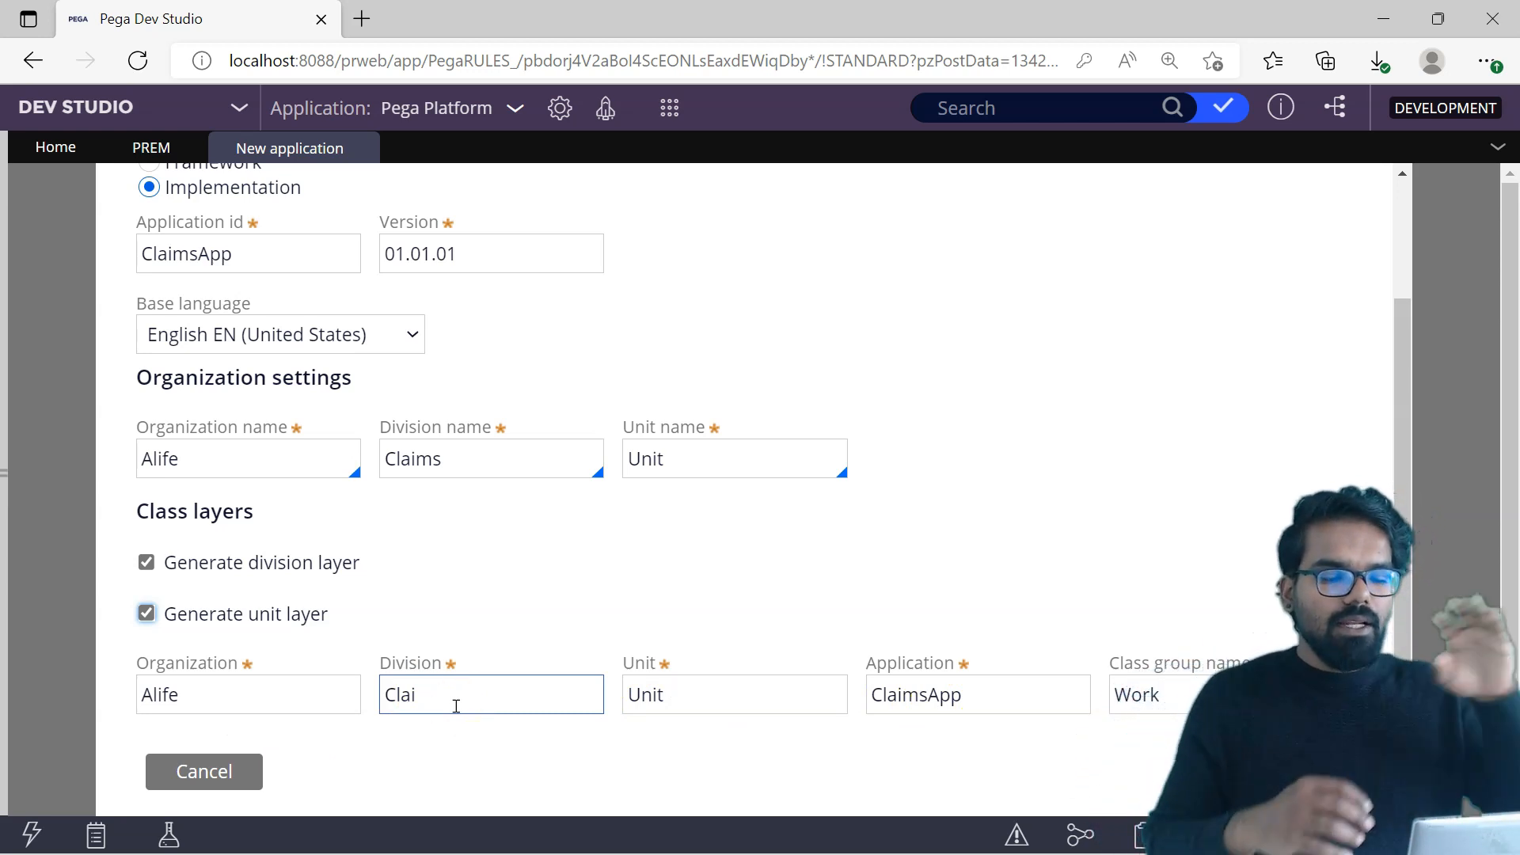
{"action": "left_click", "coordinate": [547, 785]}
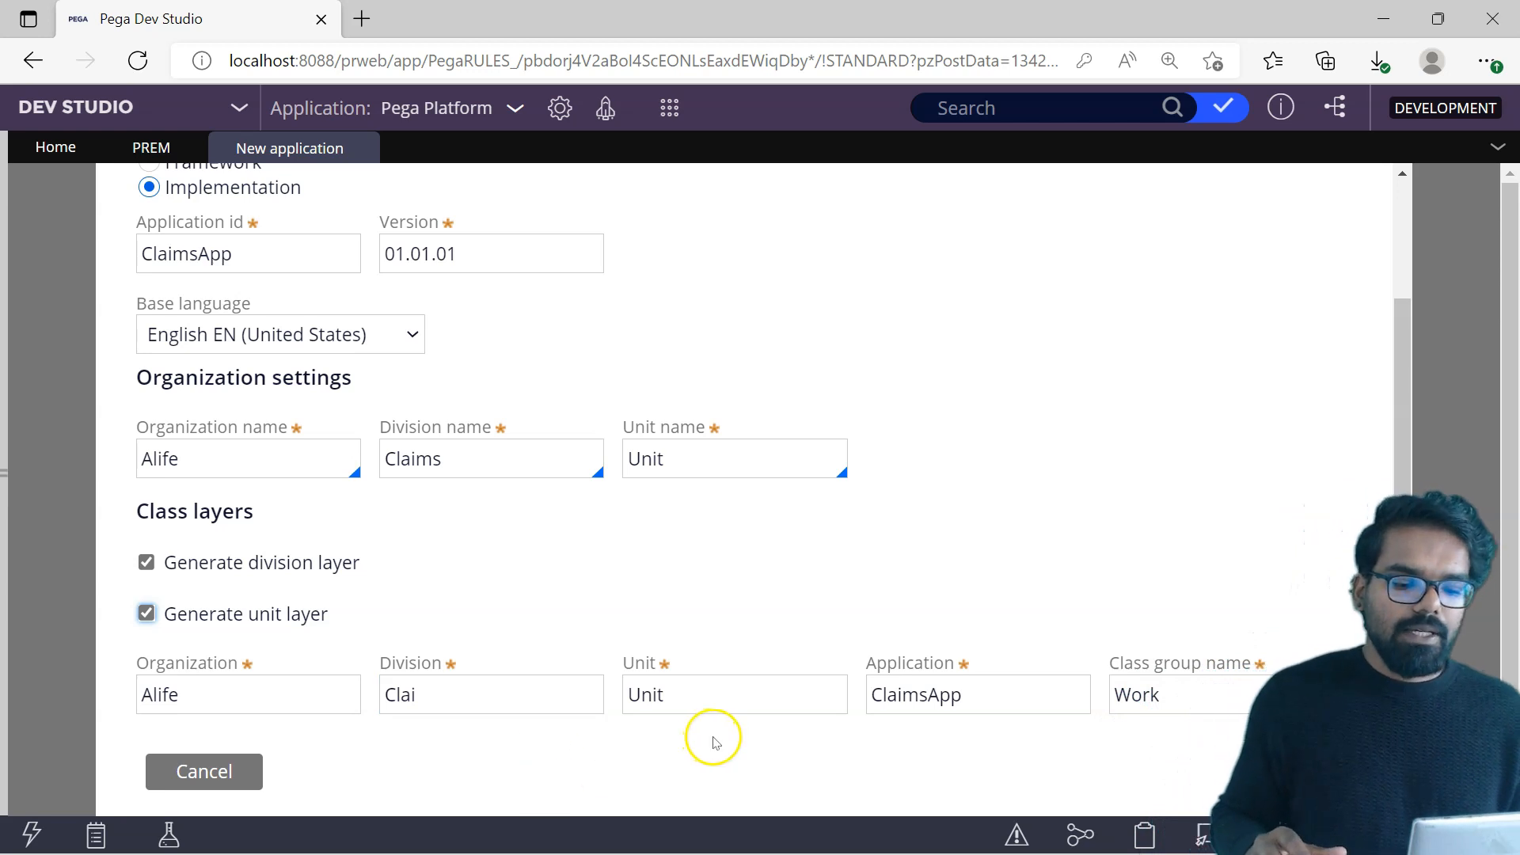
Step: Disable generation of both the unit layer and the division layer in the class layers
{"action": "left_click", "coordinate": [145, 614]}
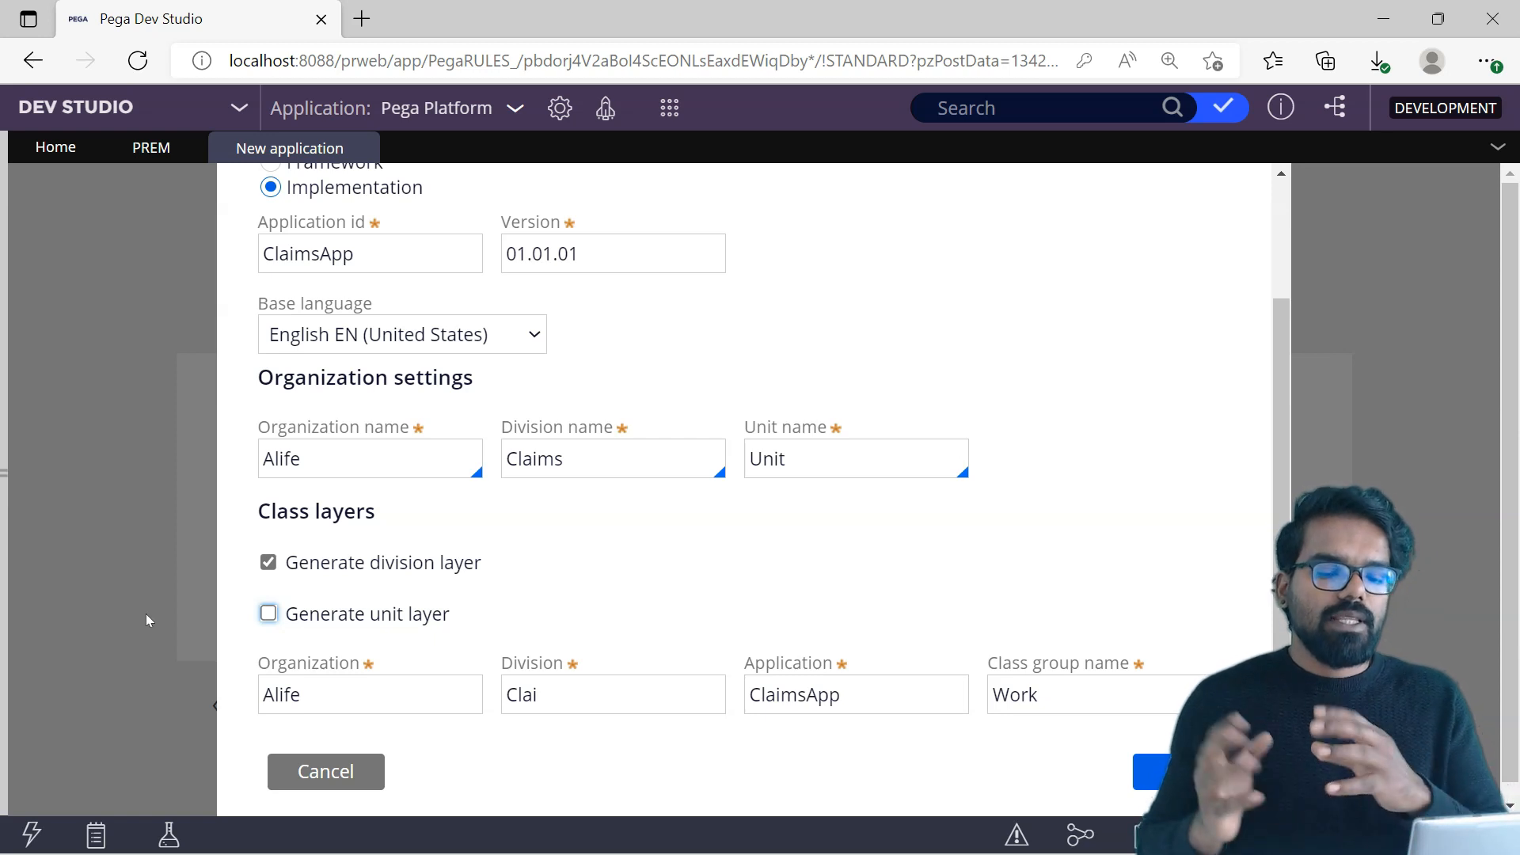
{"action": "left_click", "coordinate": [268, 562]}
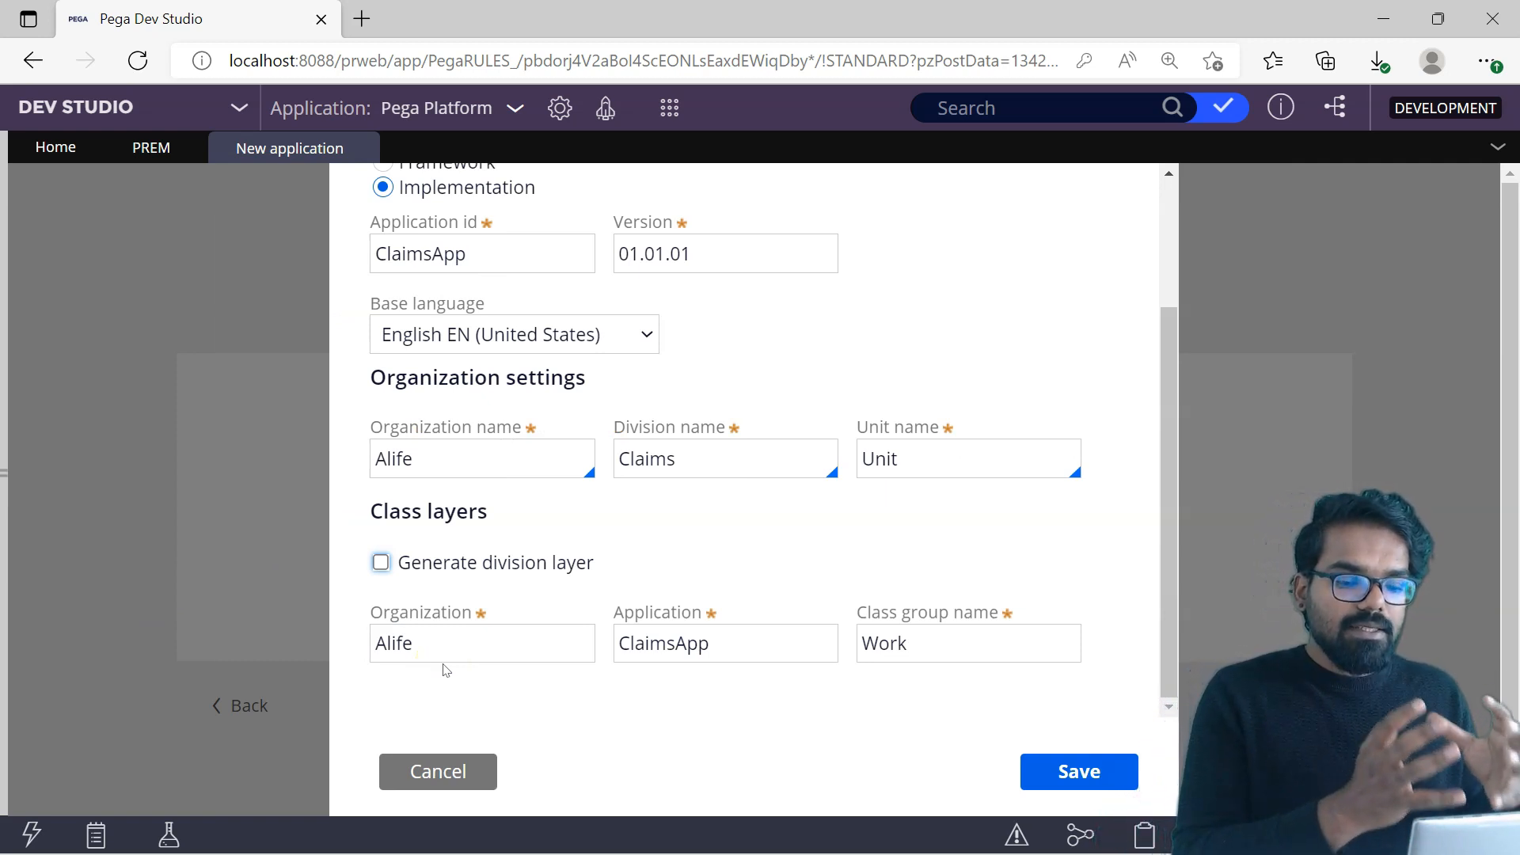
Step: Set the application structure to Framework, review its class structure, and return the structure to Implementation
{"action": "scroll", "coordinate": [446, 670], "scroll_direction": "up", "scroll_amount": 2}
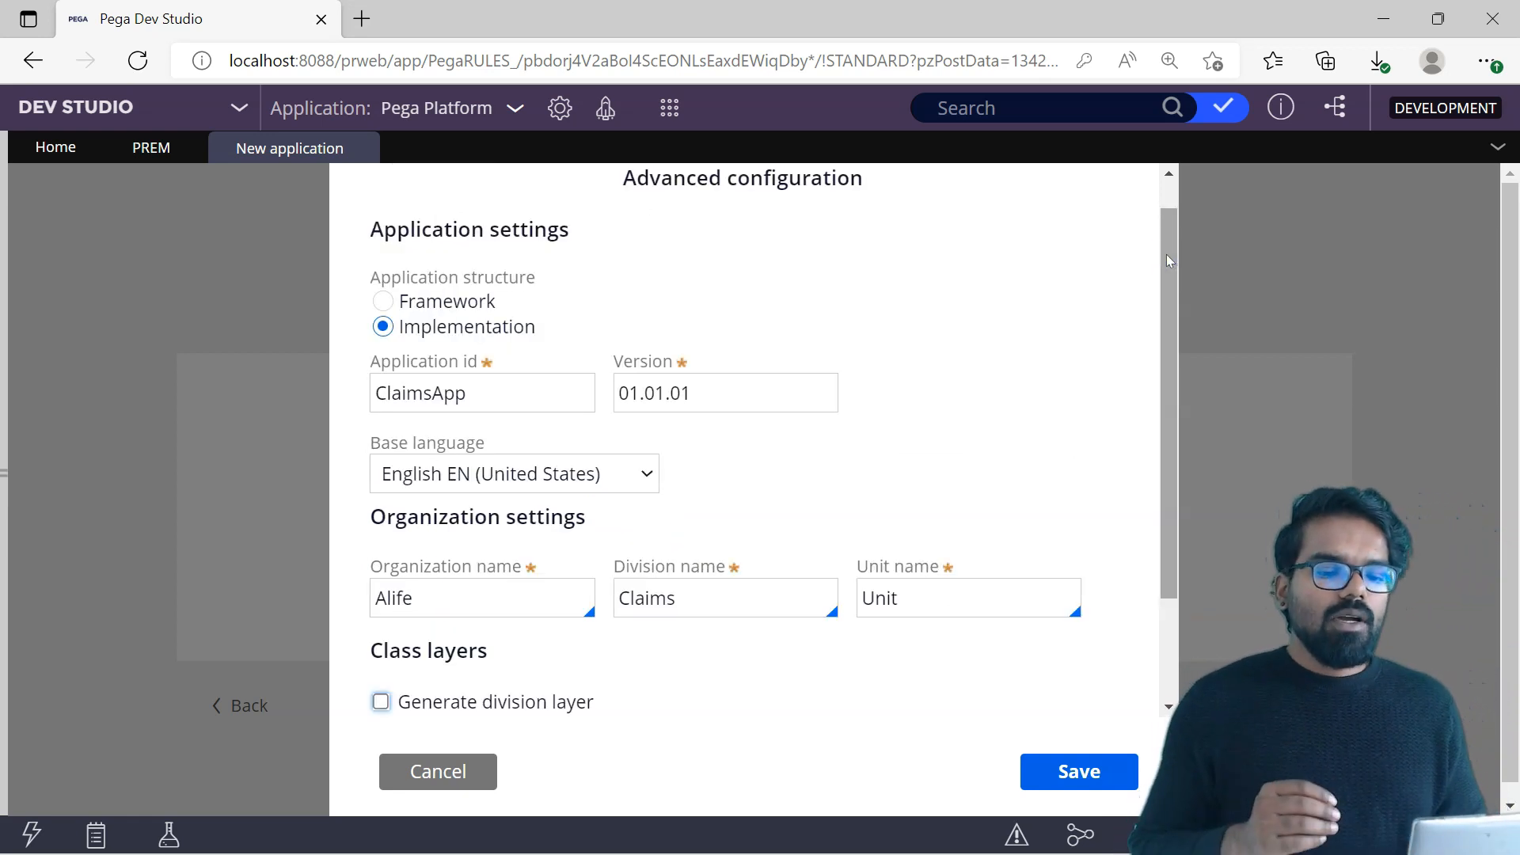
{"action": "left_click", "coordinate": [387, 304]}
{"action": "scroll", "coordinate": [1179, 400], "scroll_direction": "down", "scroll_amount": 2}
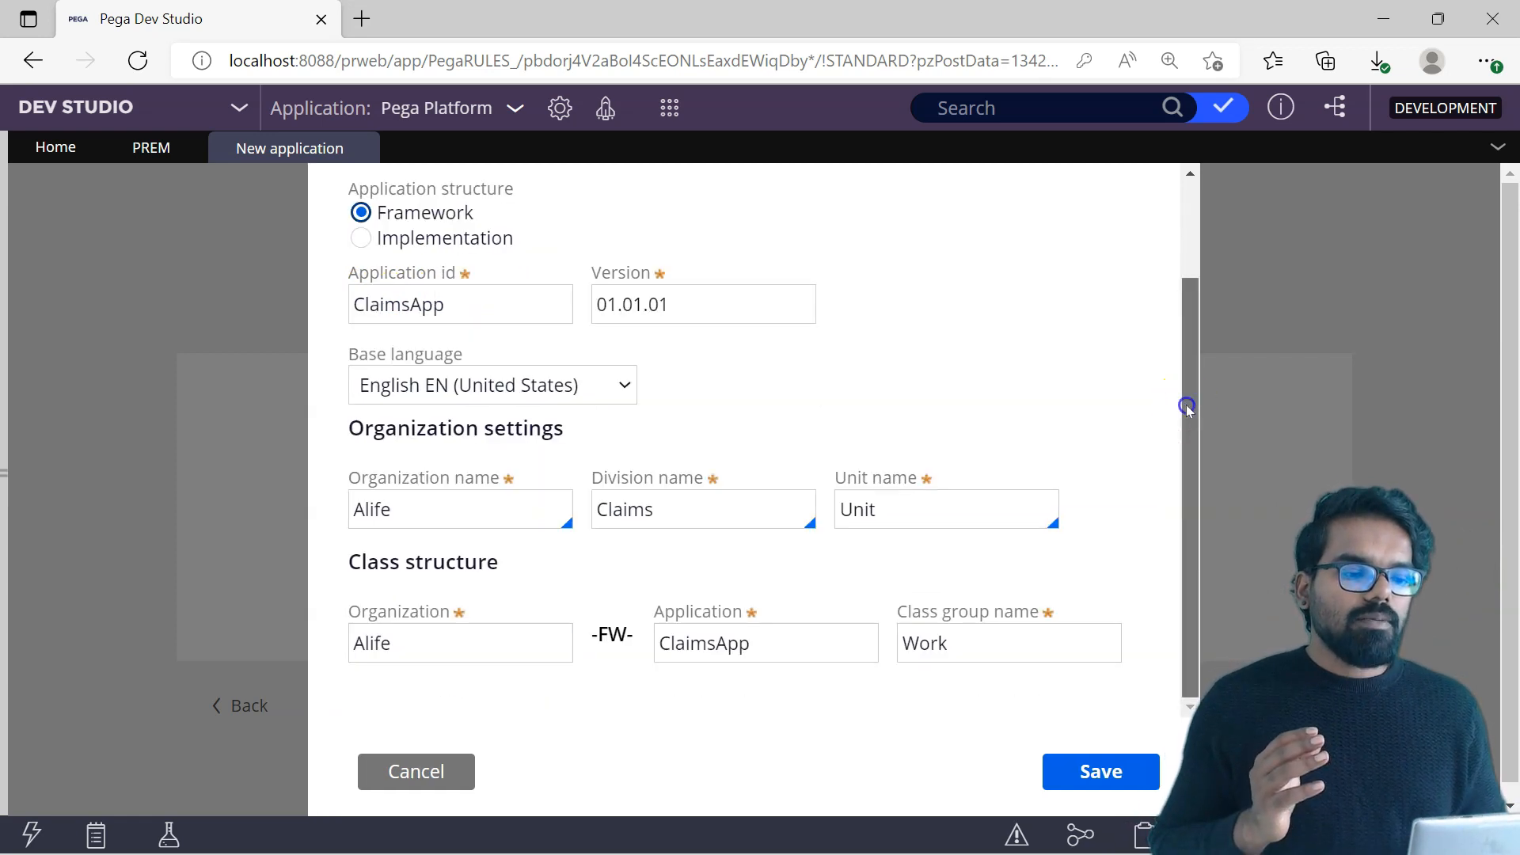
{"action": "scroll", "coordinate": [1187, 406], "scroll_direction": "up", "scroll_amount": 2}
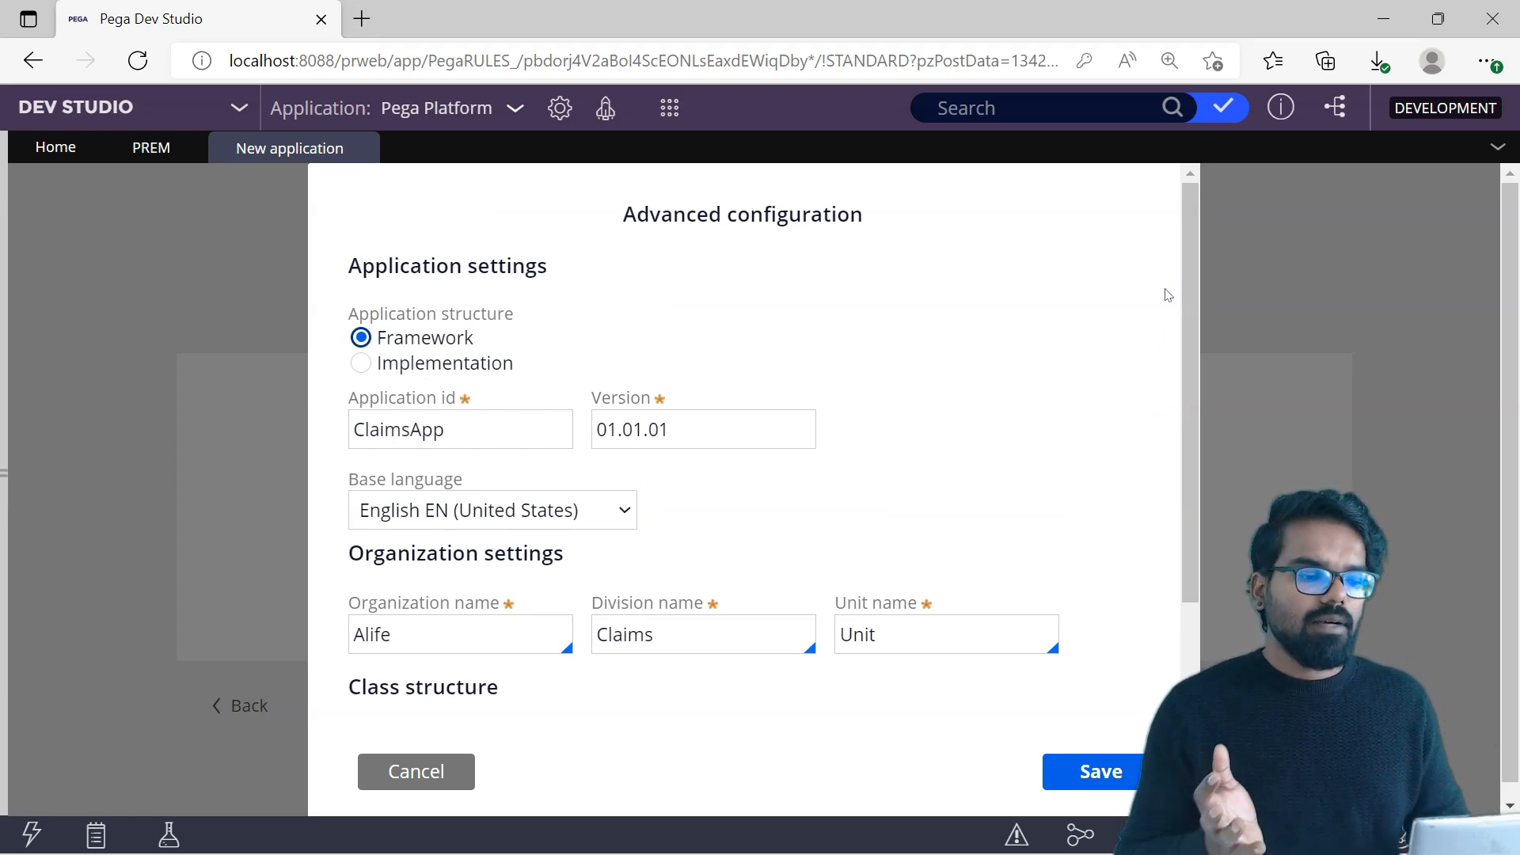
{"action": "left_click_drag", "start_coordinate": [1190, 305], "coordinate": [1191, 493]}
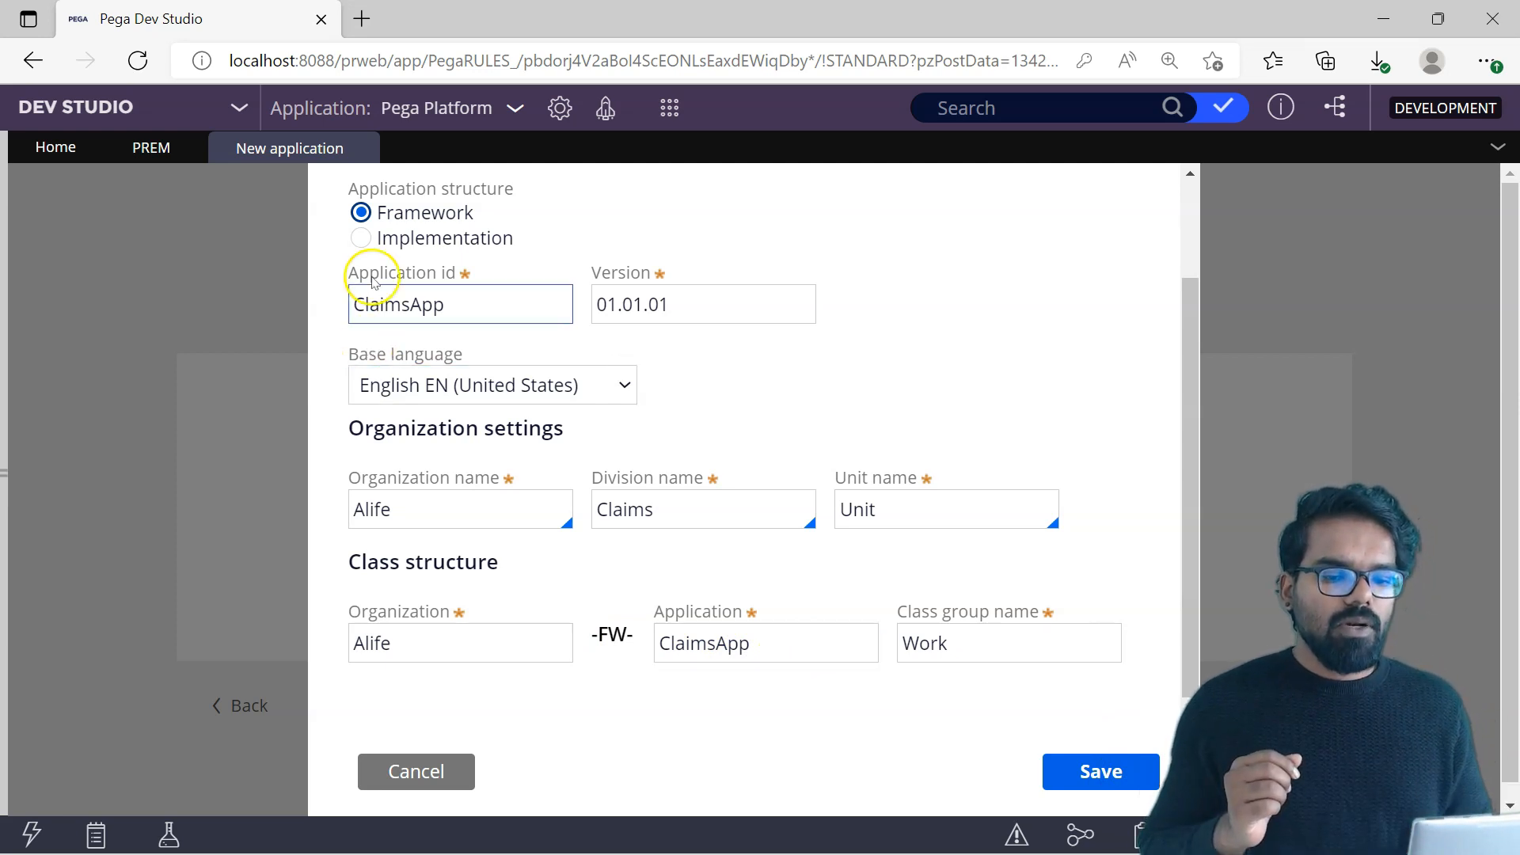
{"action": "left_click", "coordinate": [361, 238]}
Step: Save the advanced configuration and create the ClaimsApp application
{"action": "left_click", "coordinate": [772, 375]}
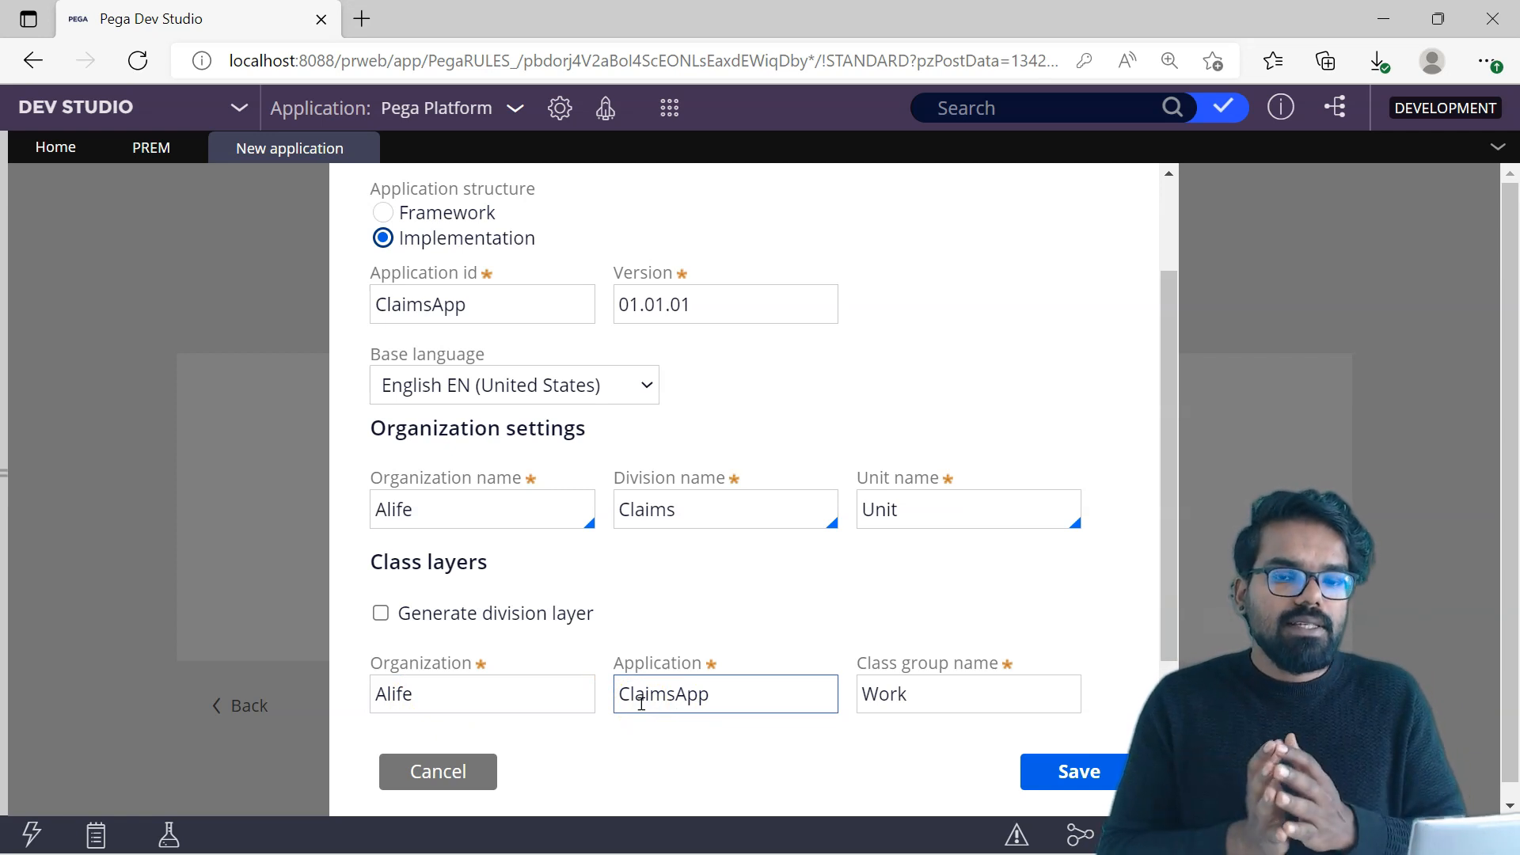
{"action": "left_click", "coordinate": [425, 697]}
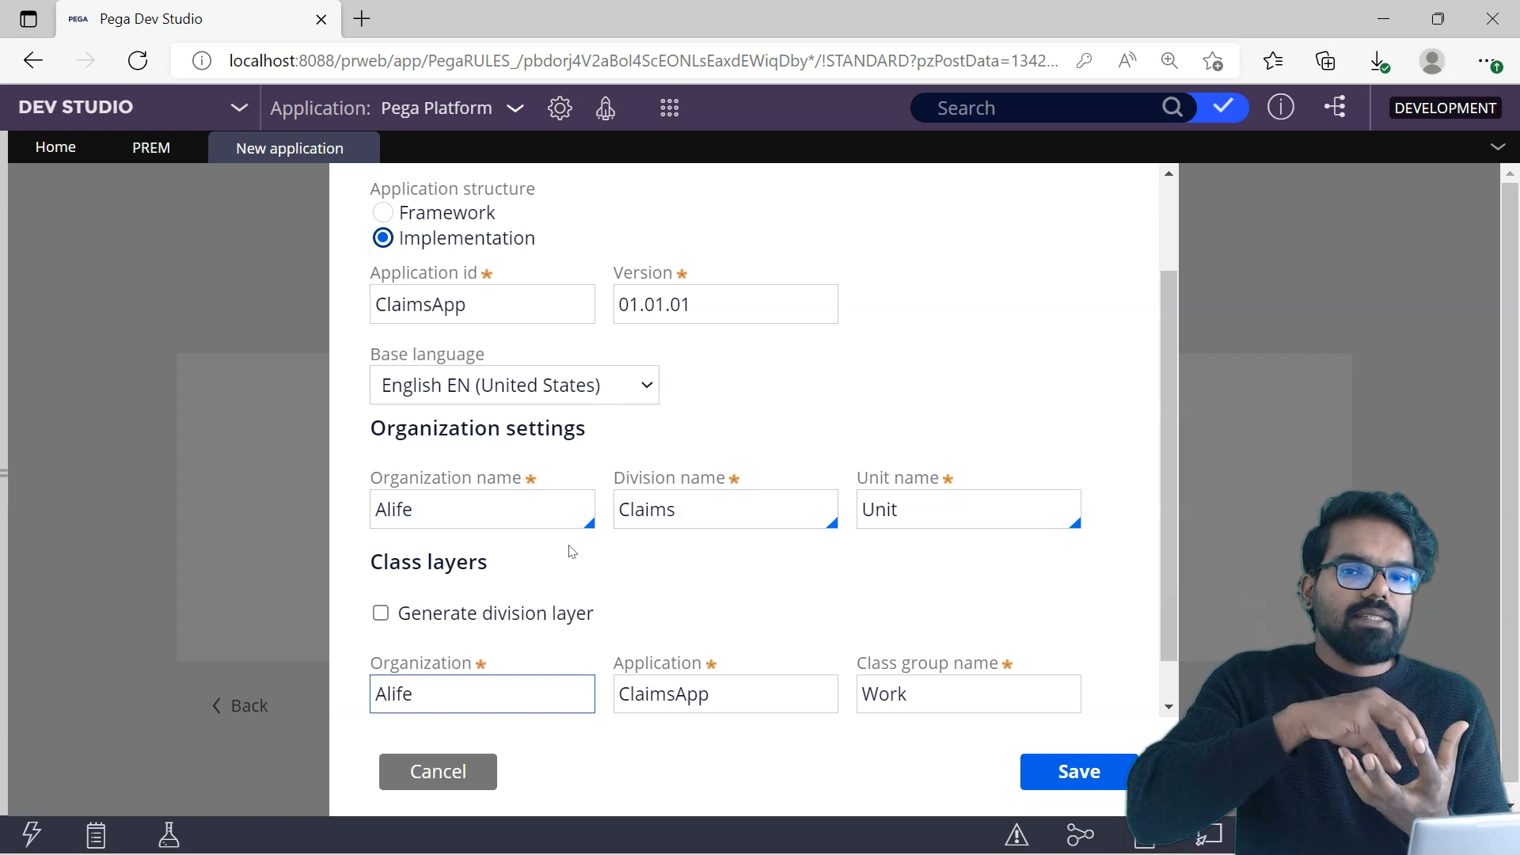
{"action": "left_click", "coordinate": [1168, 298]}
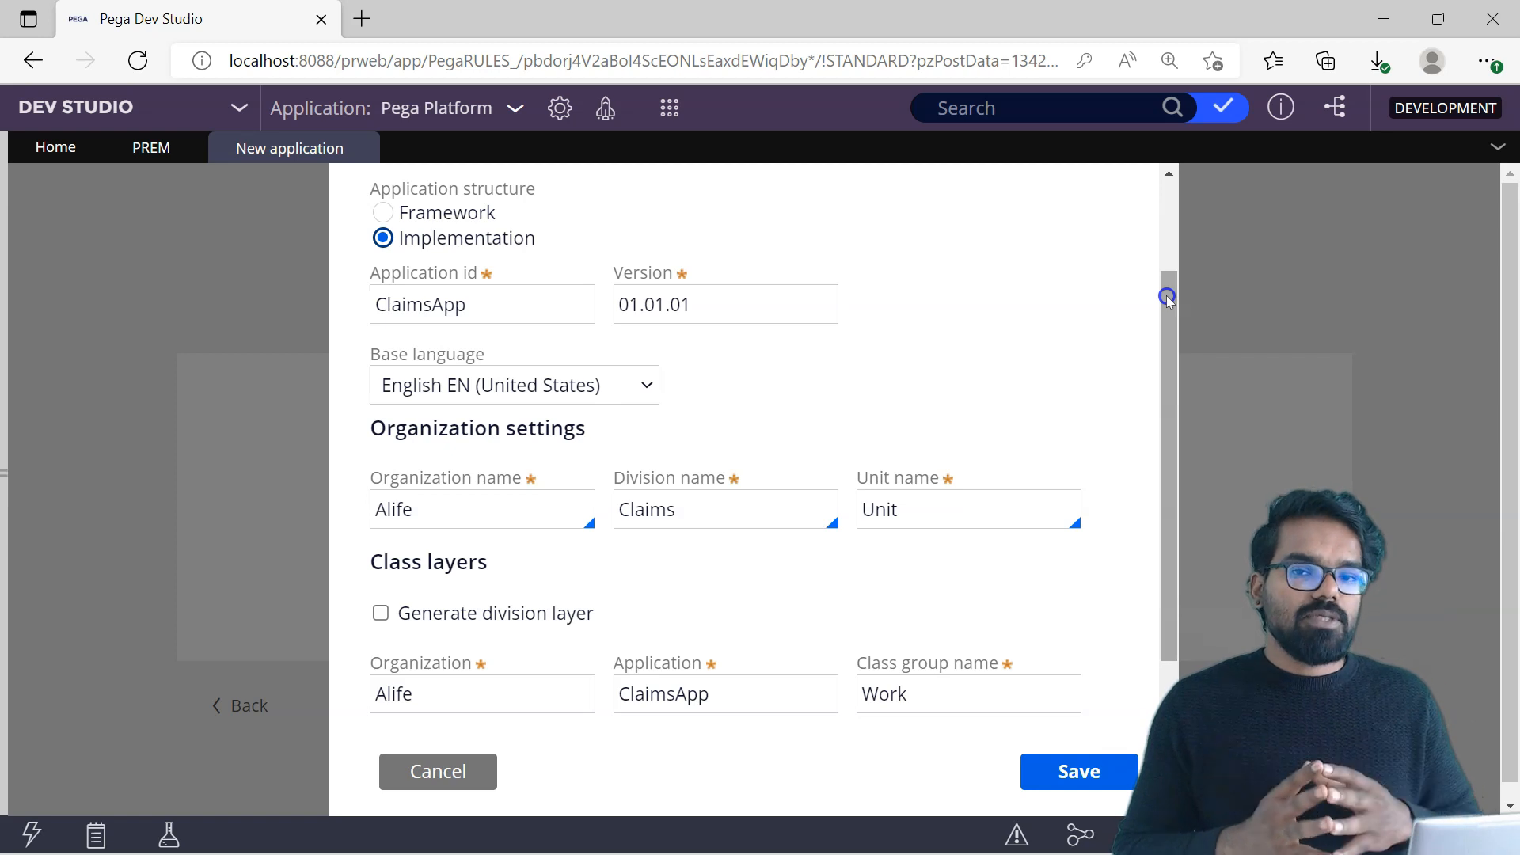
{"action": "left_click_drag", "start_coordinate": [1167, 298], "coordinate": [1148, 198]}
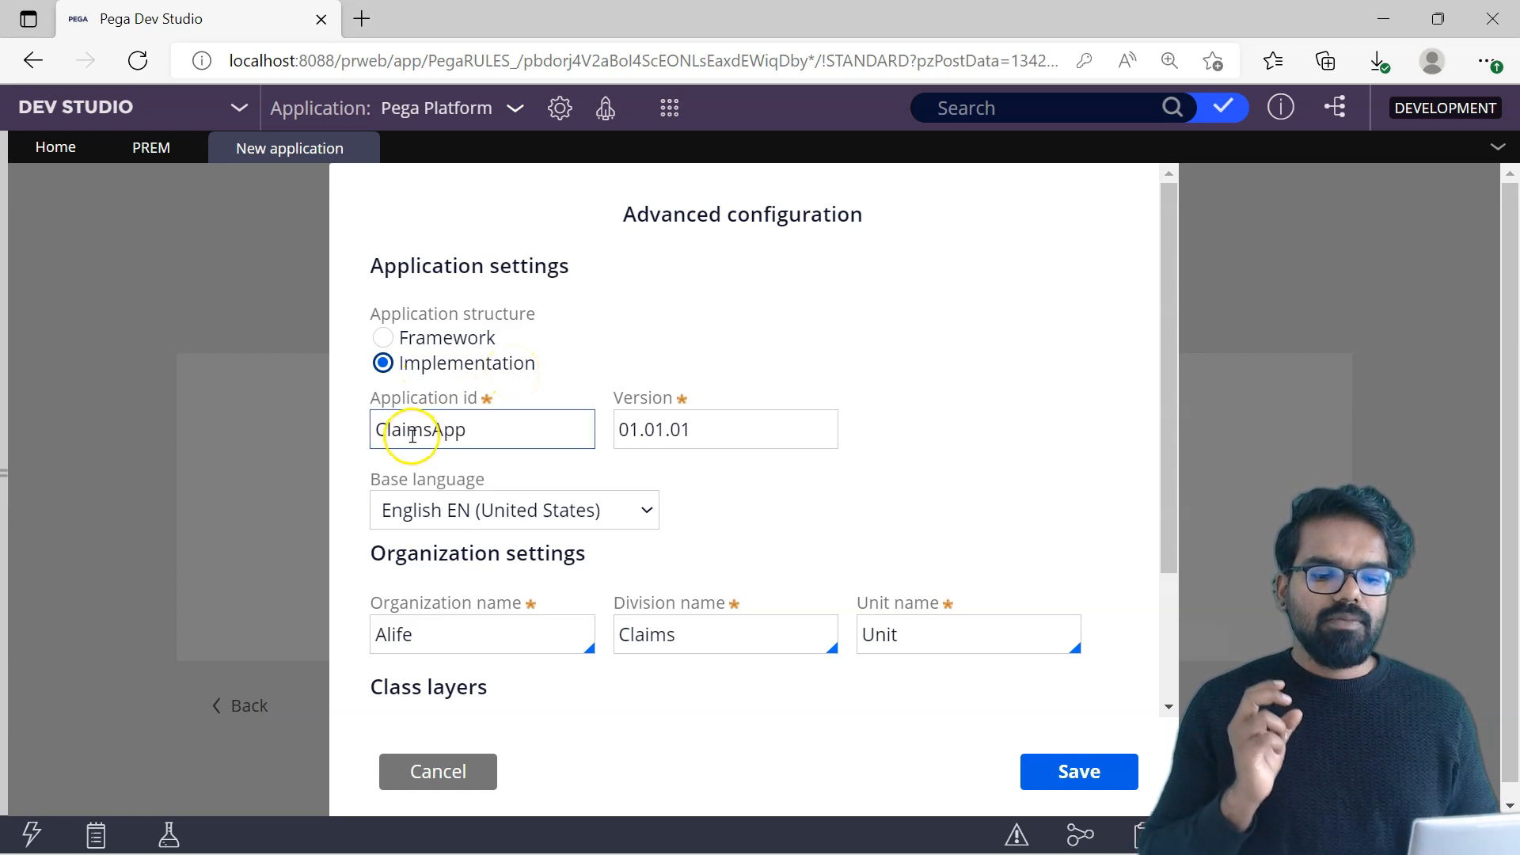
{"action": "left_click_drag", "start_coordinate": [1167, 289], "coordinate": [1173, 417]}
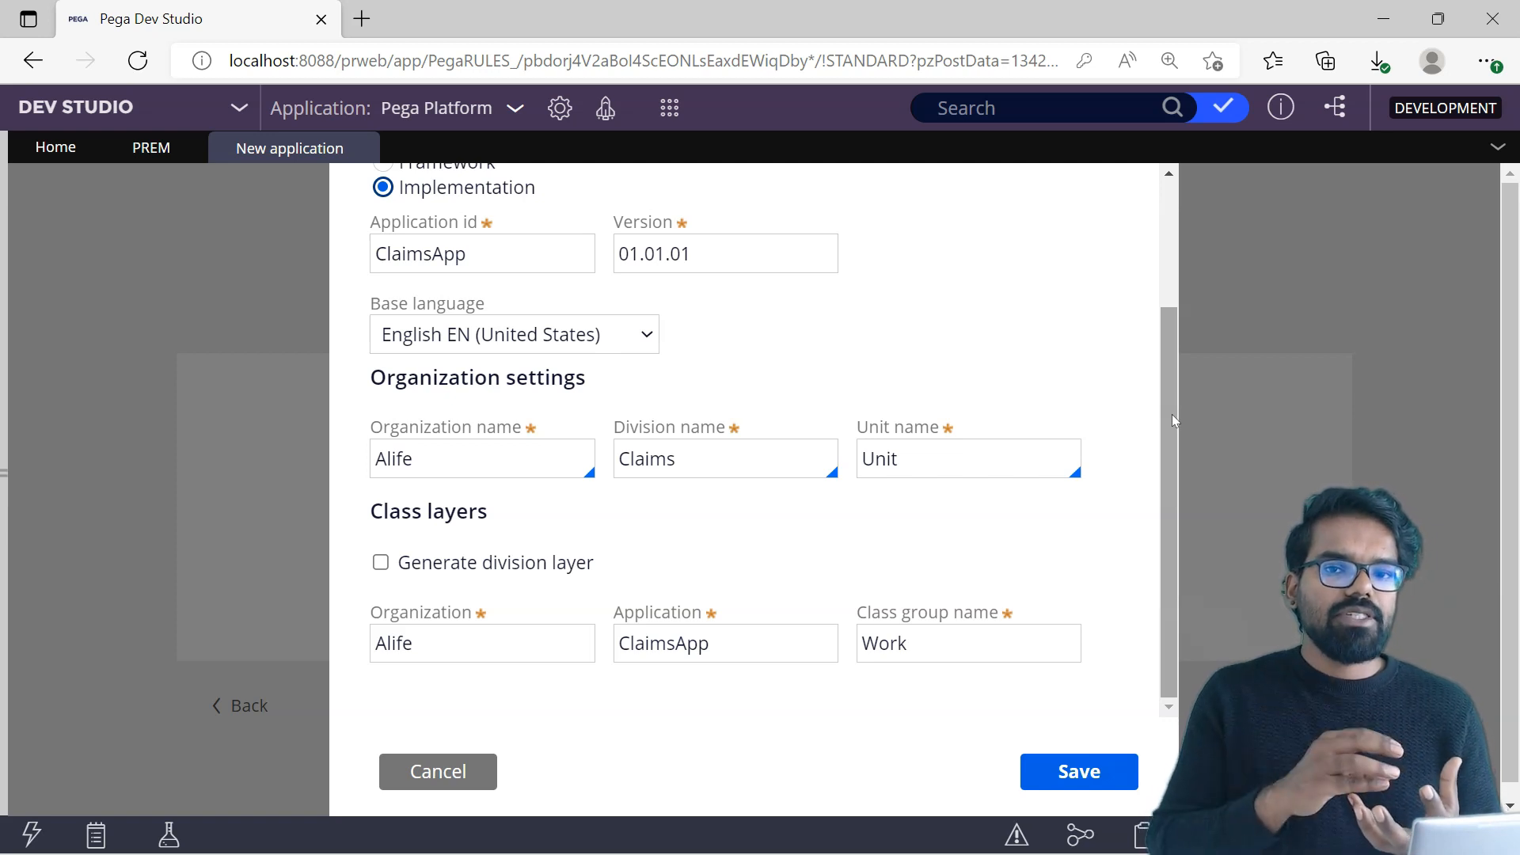
{"action": "left_click", "coordinate": [1079, 772]}
{"action": "left_click", "coordinate": [778, 539]}
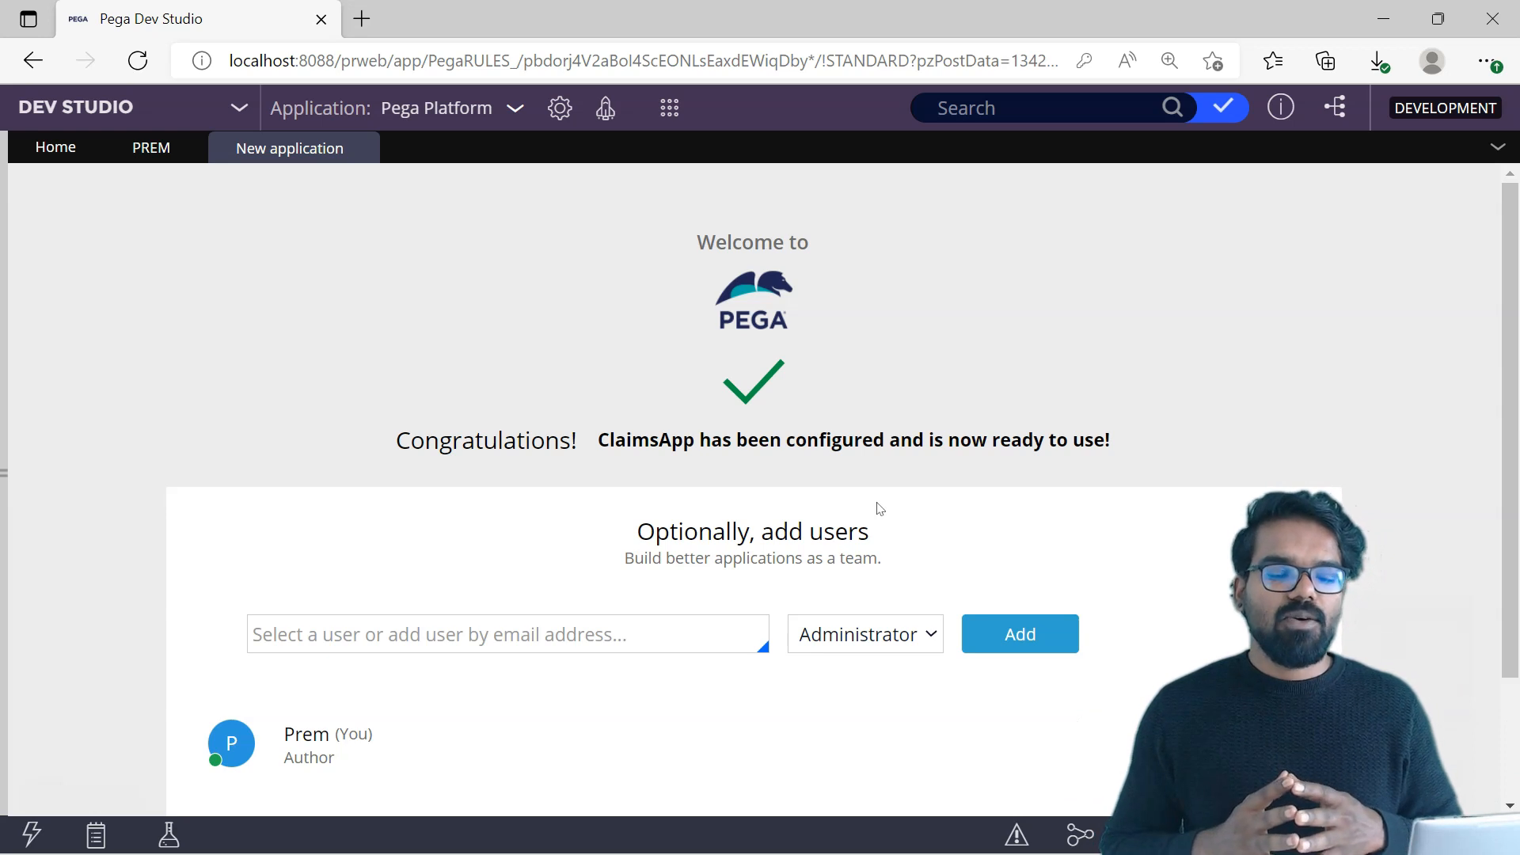
Step: Try to add another user to the application with the Administrator role, entering only a user name without an e-mail domain
{"action": "scroll", "coordinate": [879, 507], "scroll_direction": "down", "scroll_amount": 1}
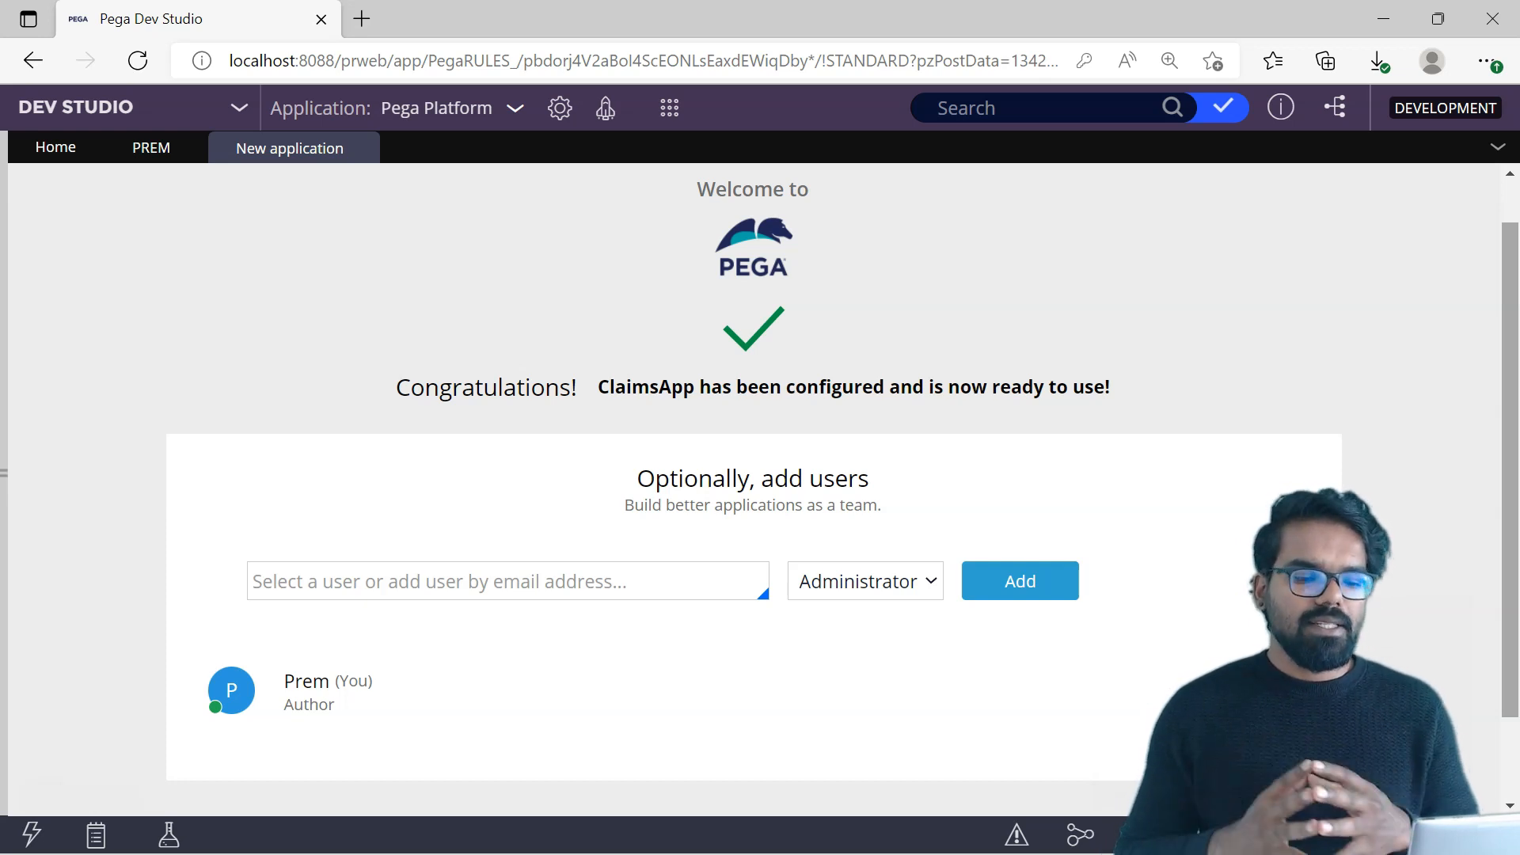
{"action": "left_click", "coordinate": [557, 590]}
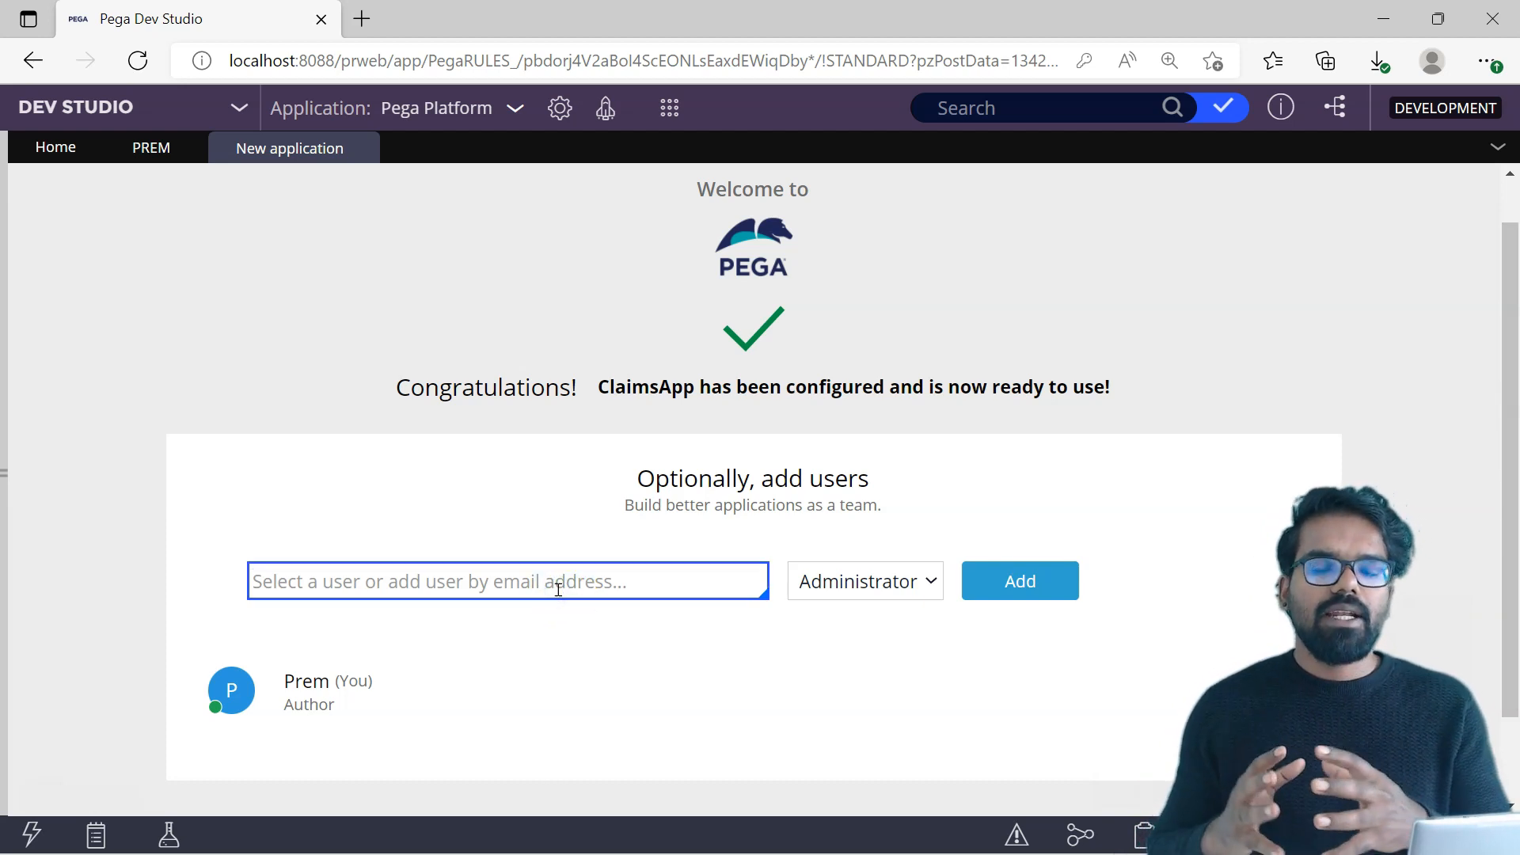
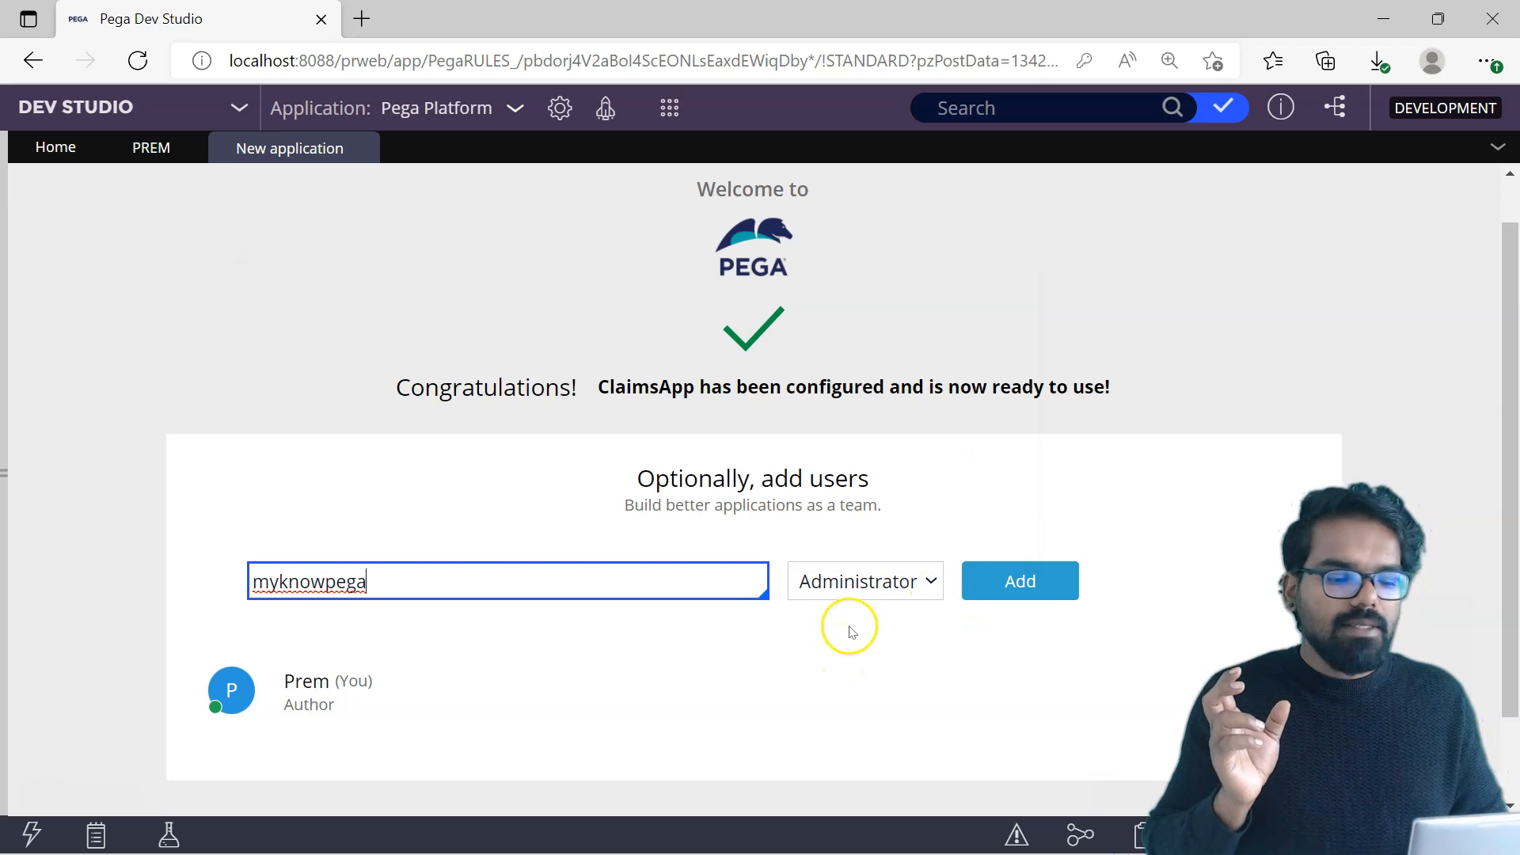
{"action": "left_click", "coordinate": [899, 587]}
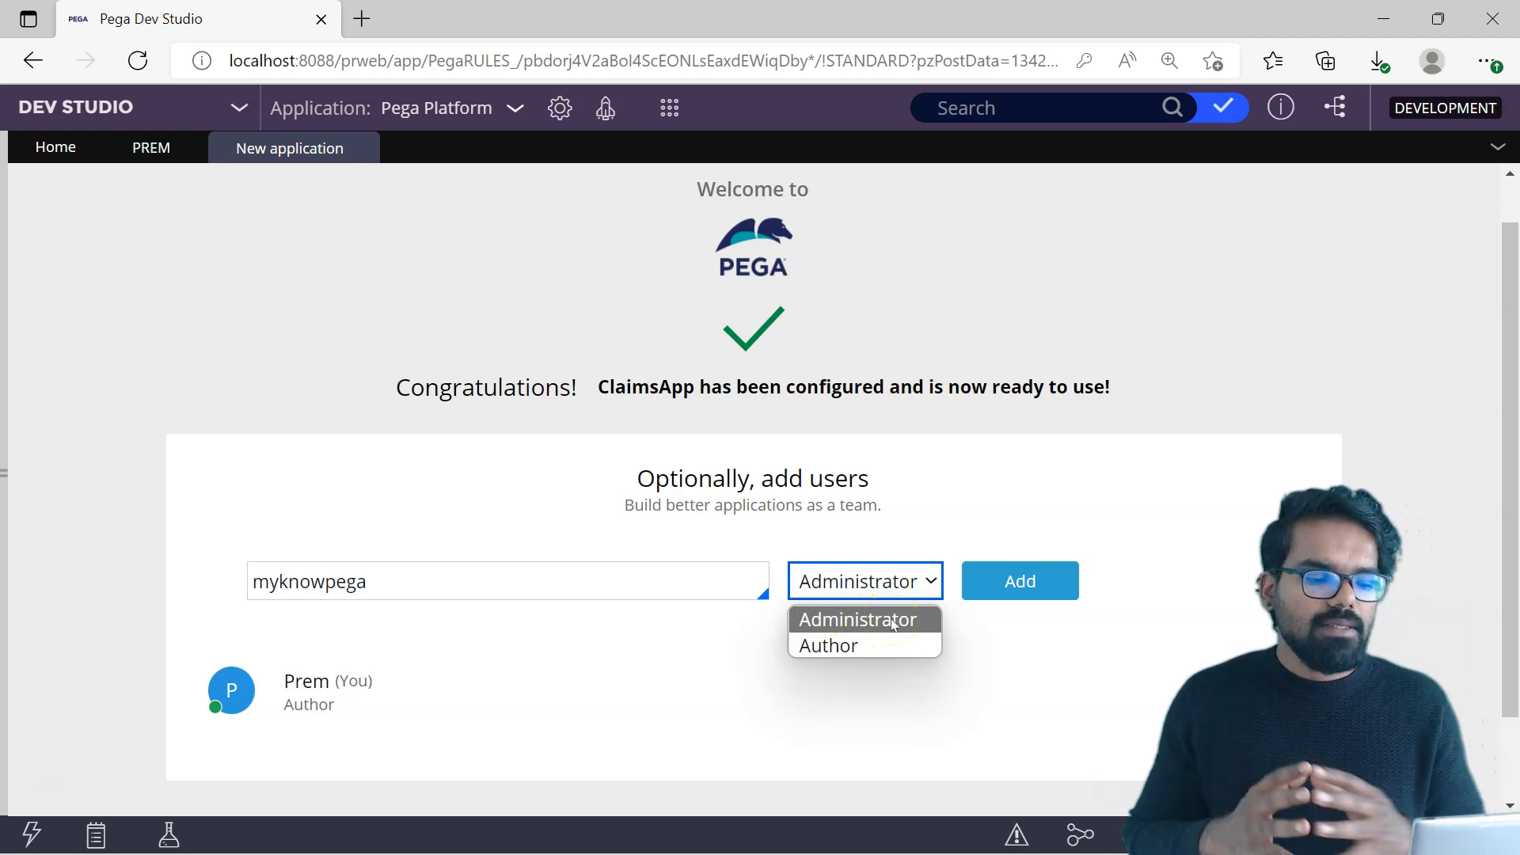
{"action": "left_click", "coordinate": [841, 646]}
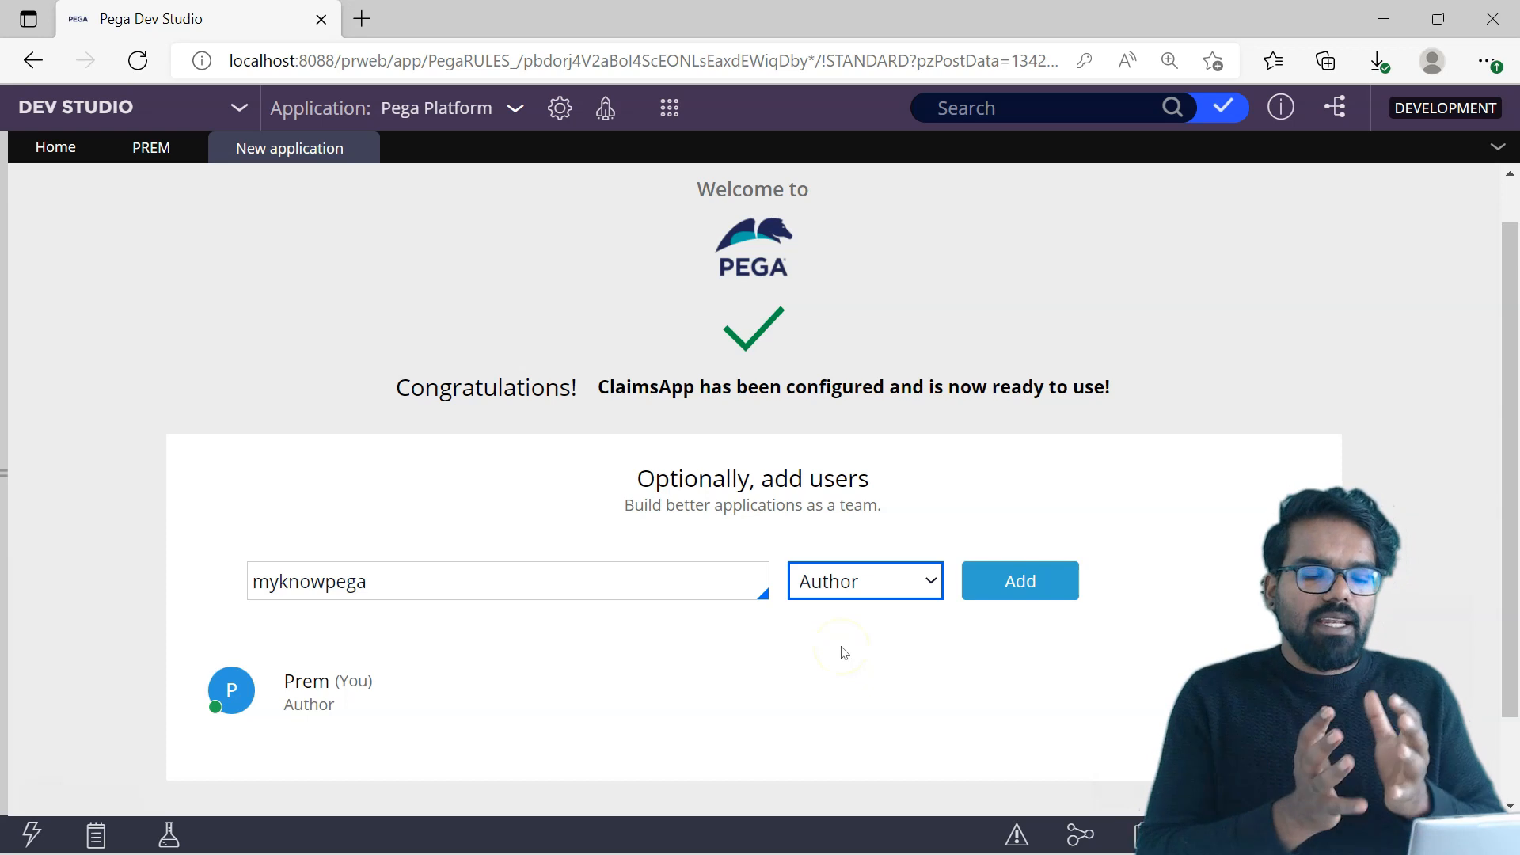
{"action": "left_click", "coordinate": [823, 582]}
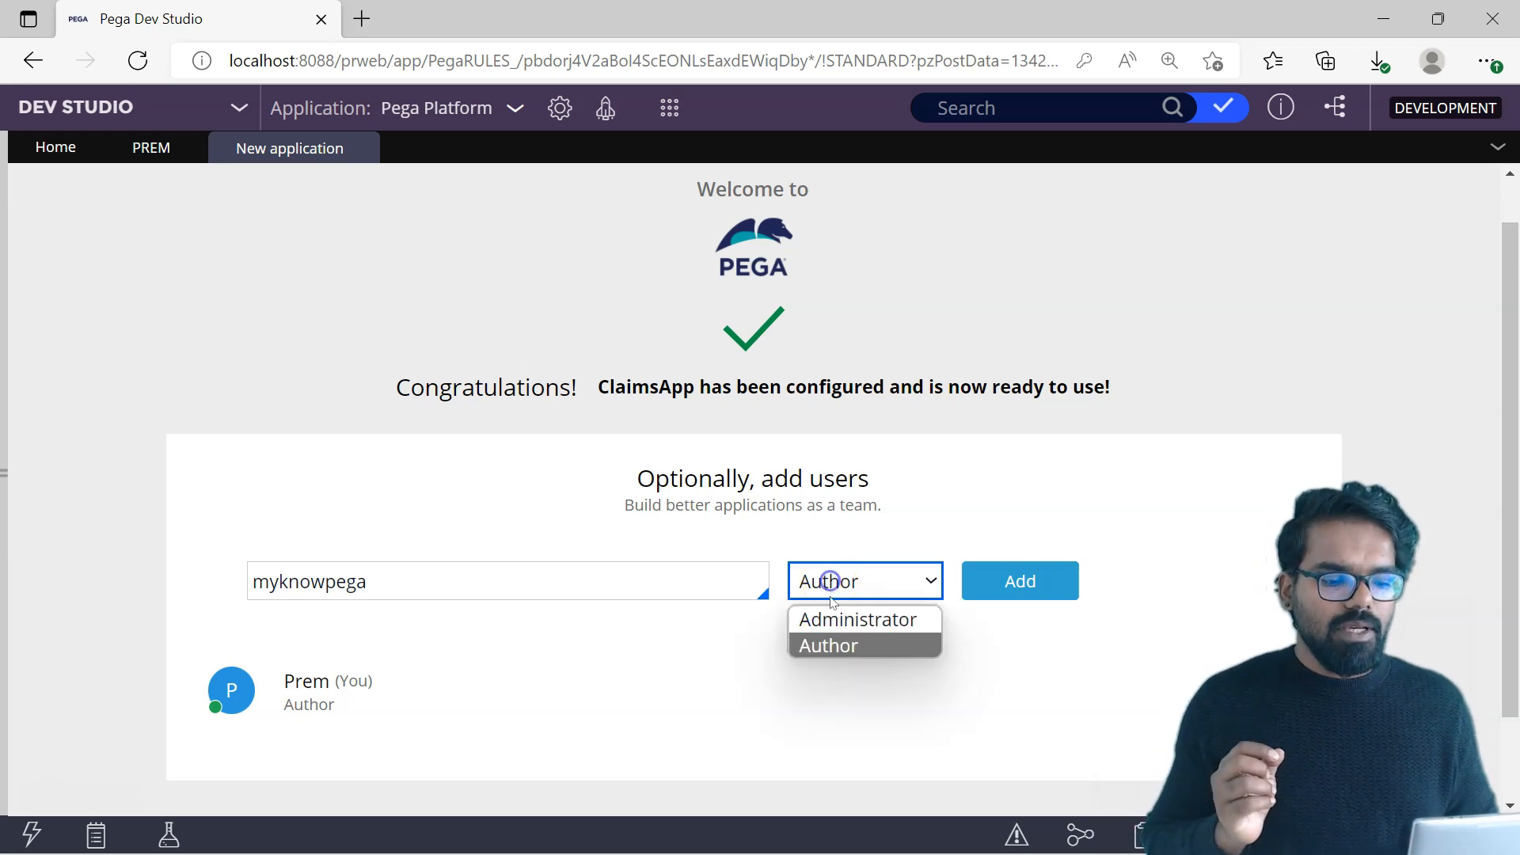
{"action": "left_click", "coordinate": [834, 620]}
{"action": "left_click", "coordinate": [1020, 579]}
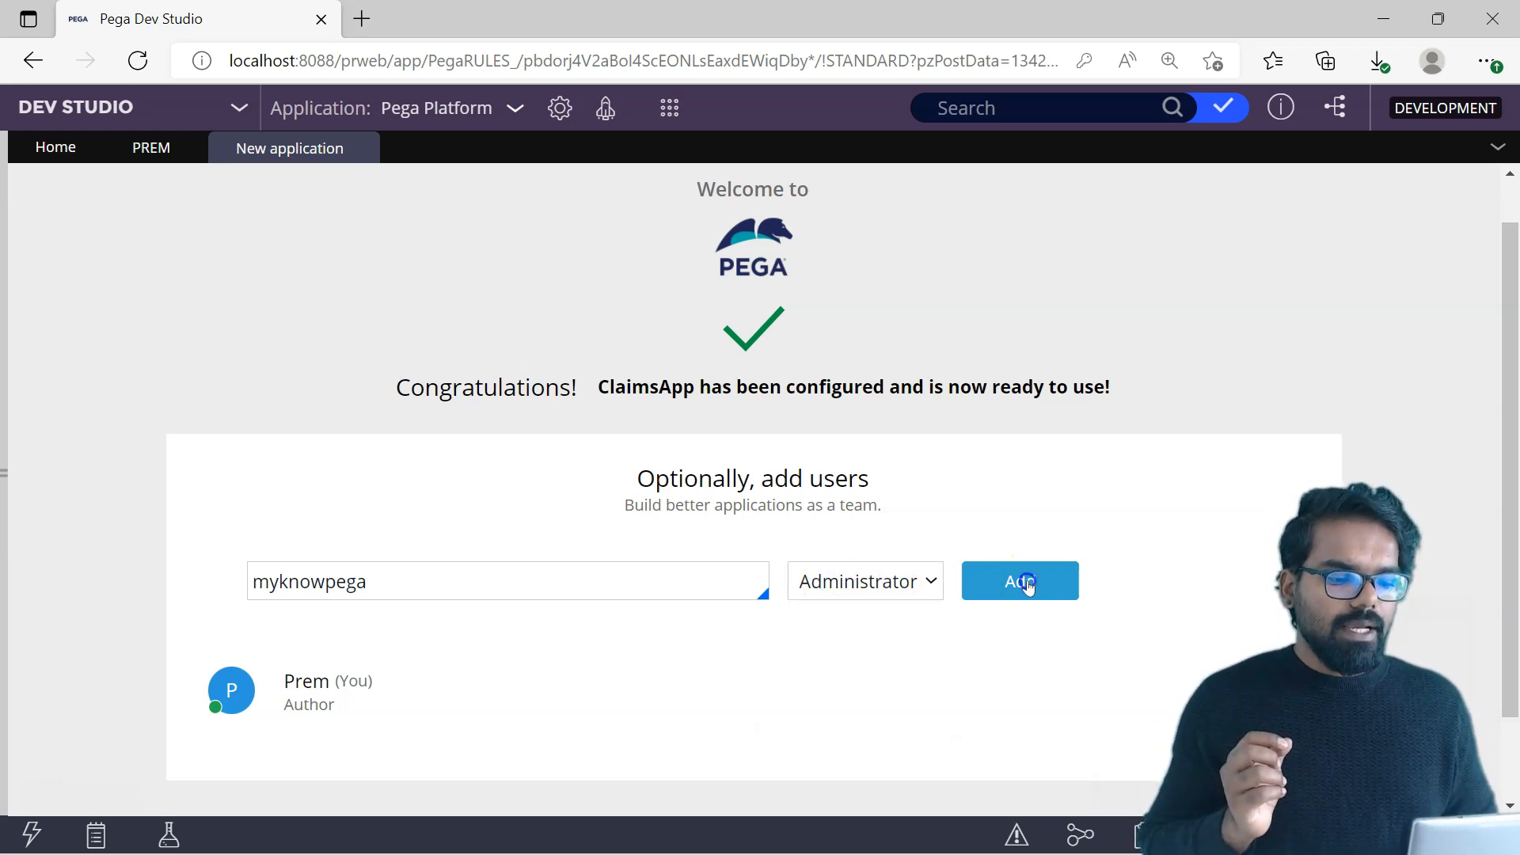
Step: Complete the new user's identifier as a full e-mail address and add the user as Administrator
{"action": "left_click", "coordinate": [396, 566]}
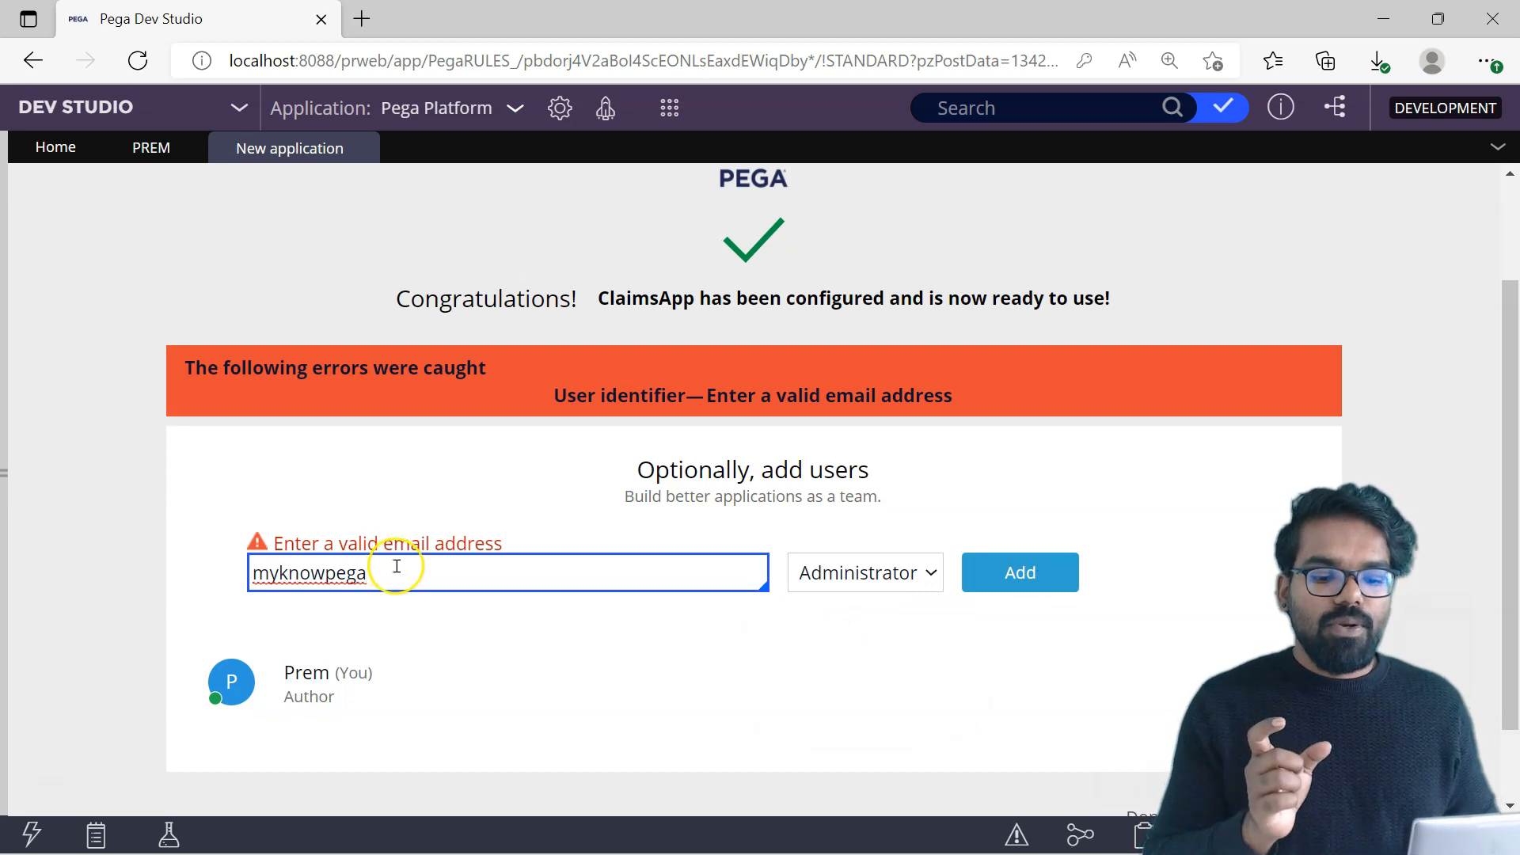
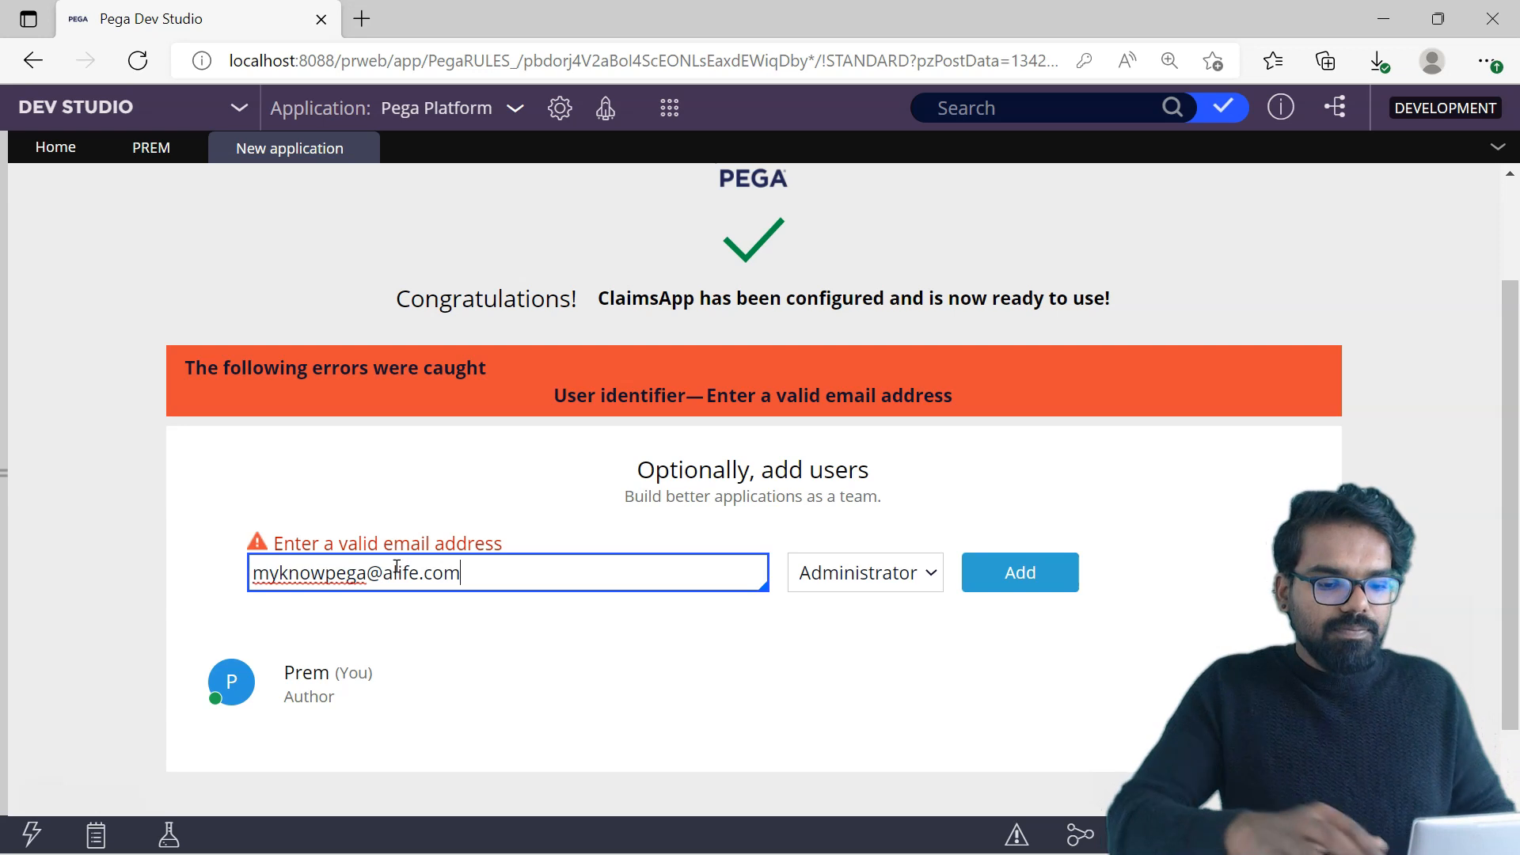
{"action": "left_click", "coordinate": [1030, 567]}
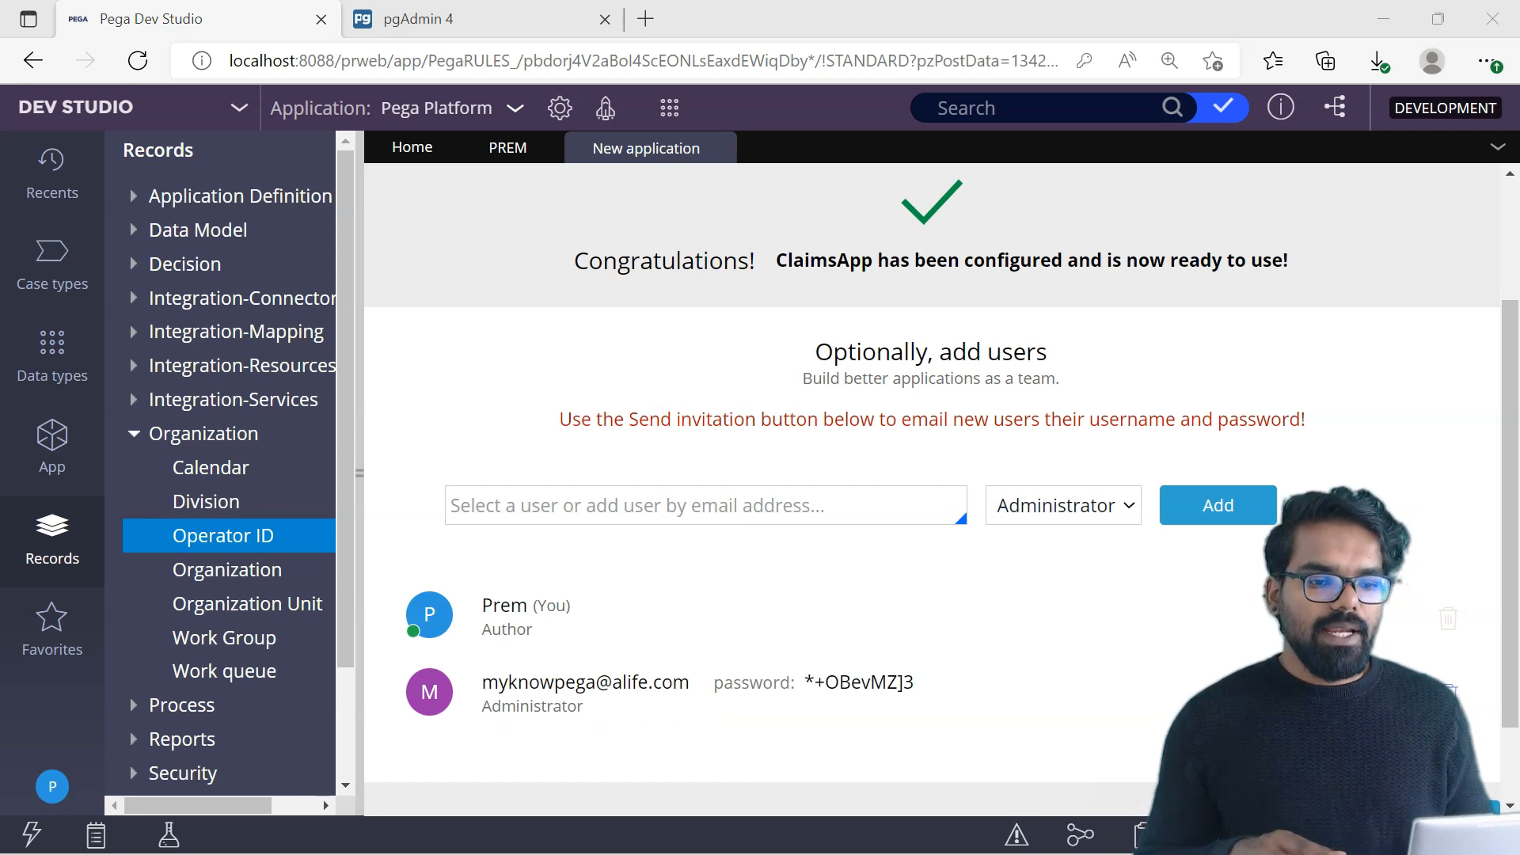
Step: Switch to pgAdmin, rerun the pyUserIdentifier query on data.pr_operators, and check the last rows for the new operator
{"action": "left_click", "coordinate": [406, 8]}
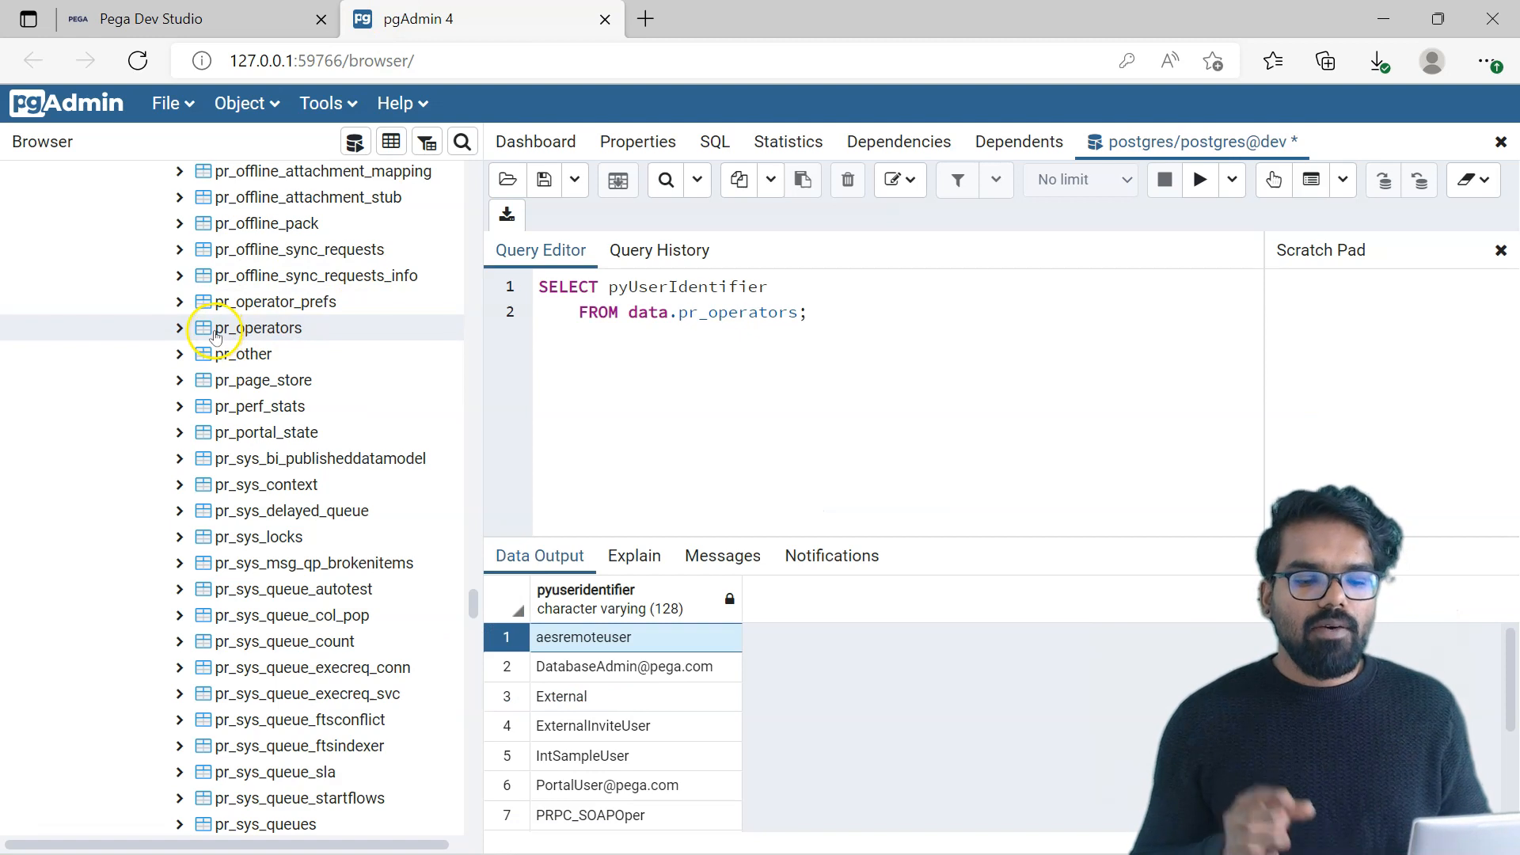
{"action": "left_click", "coordinate": [216, 336]}
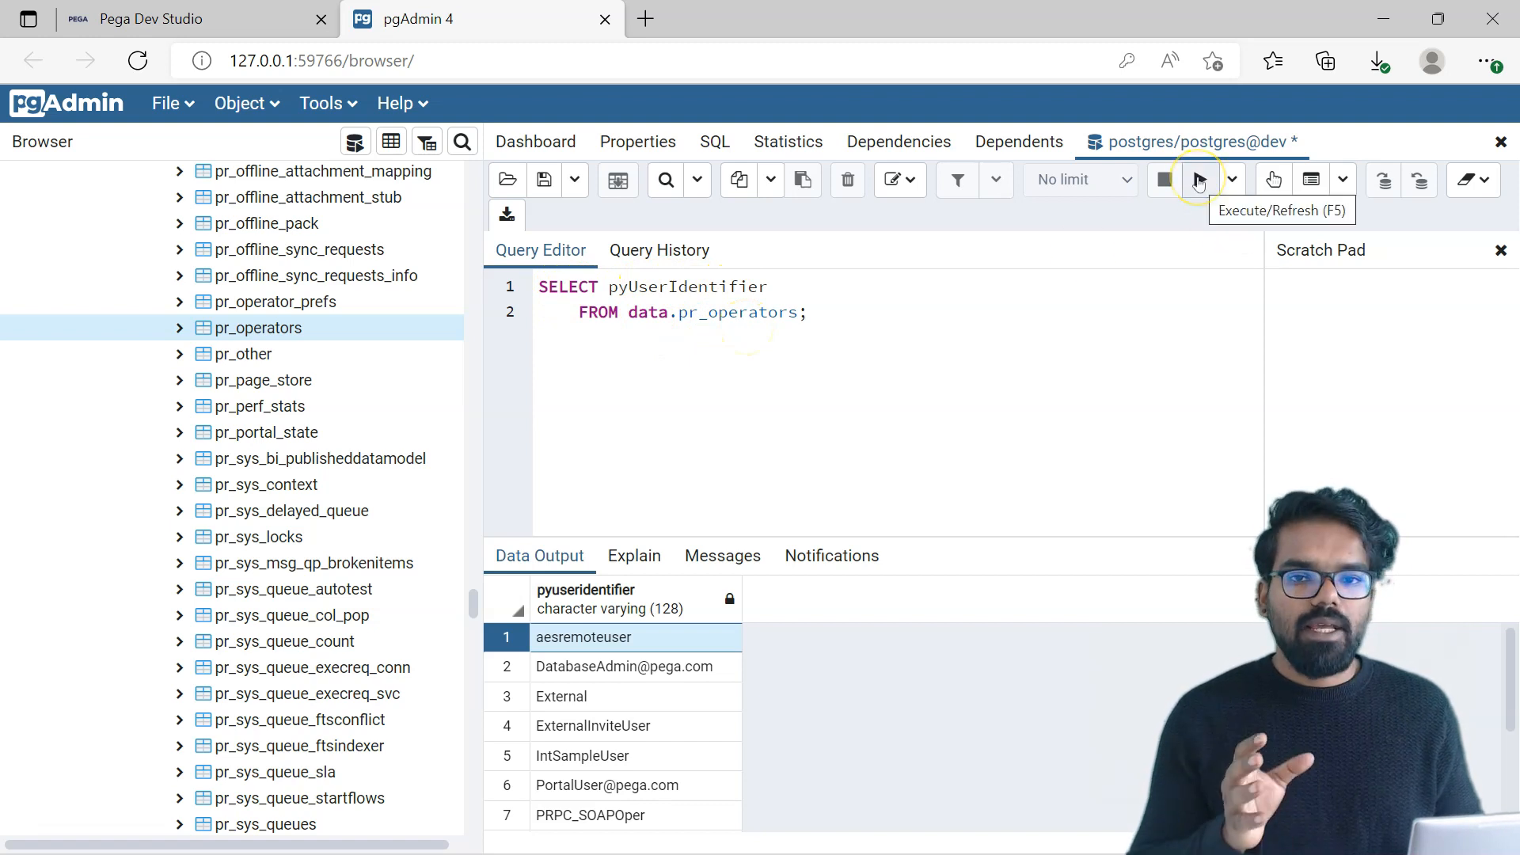
{"action": "left_click", "coordinate": [1200, 182]}
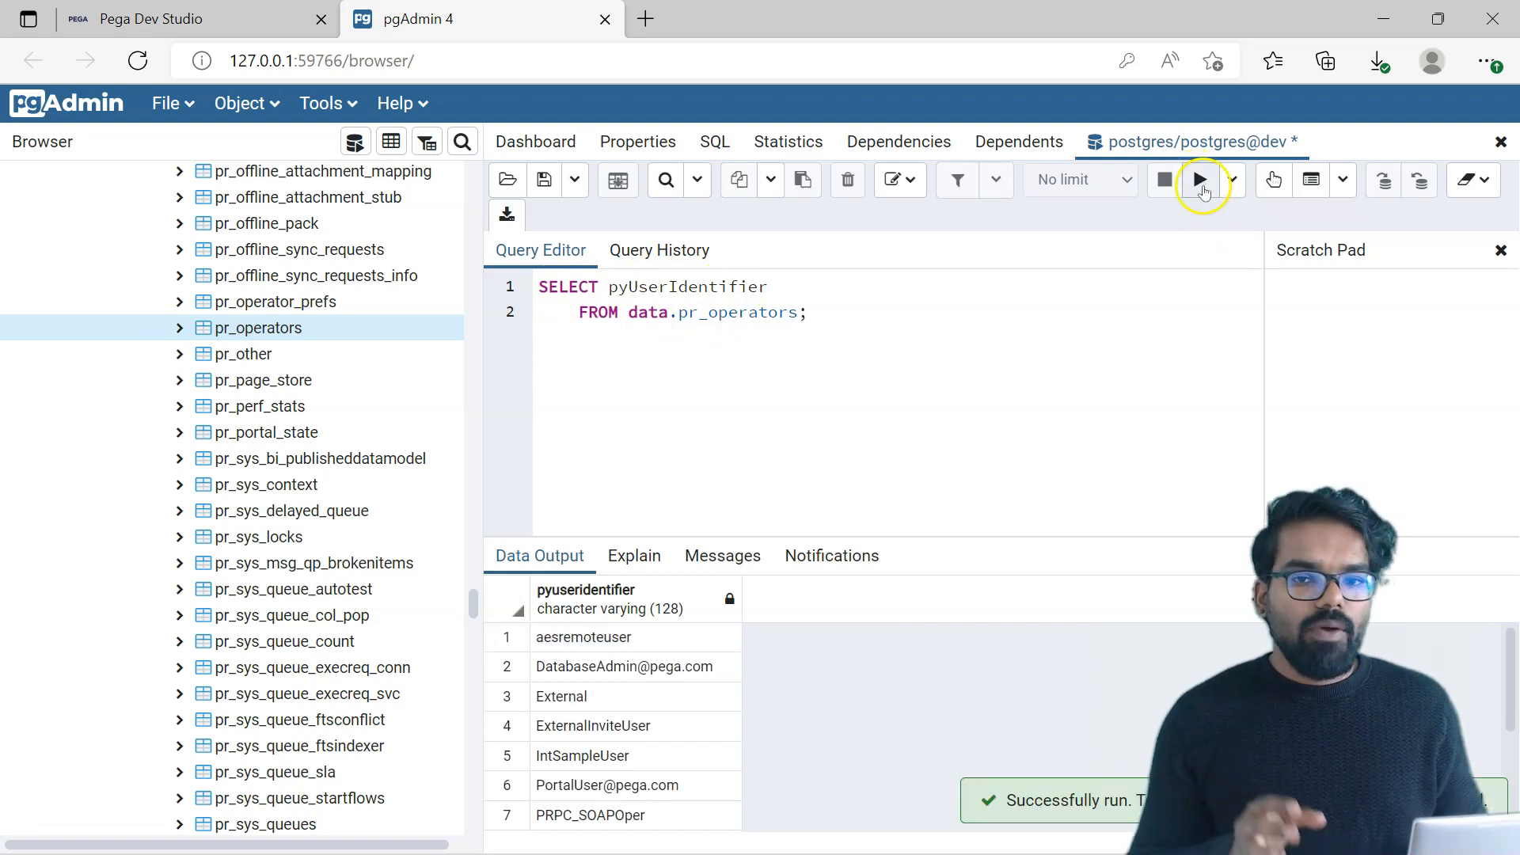
{"action": "left_click", "coordinate": [1197, 179]}
{"action": "left_click_drag", "start_coordinate": [1509, 635], "coordinate": [1517, 764]}
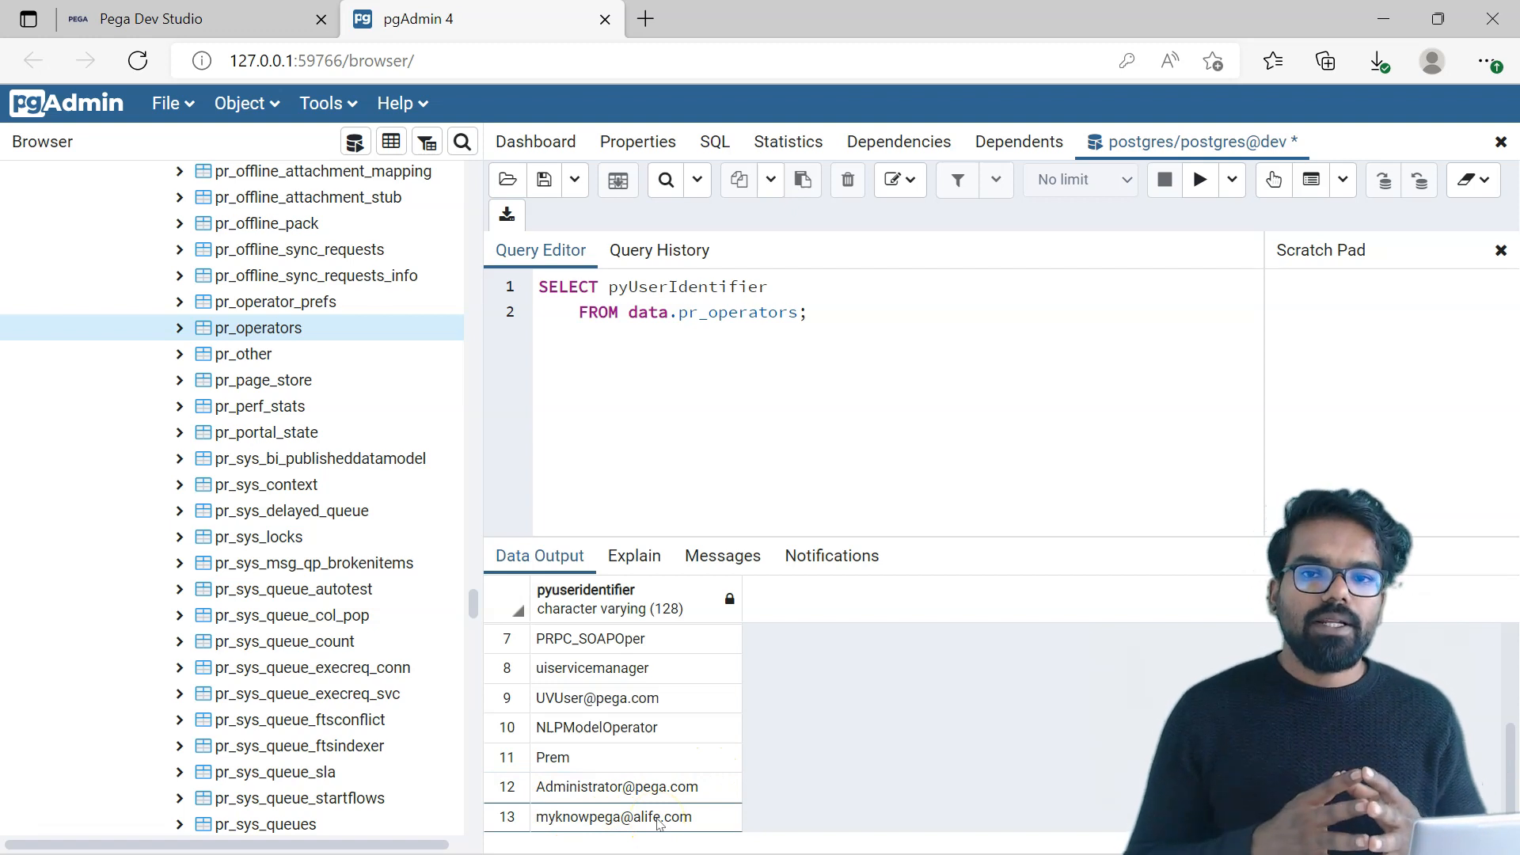
Step: Return to Pega Dev Studio in the browser and go to the newly created application
{"action": "left_click", "coordinate": [198, 19]}
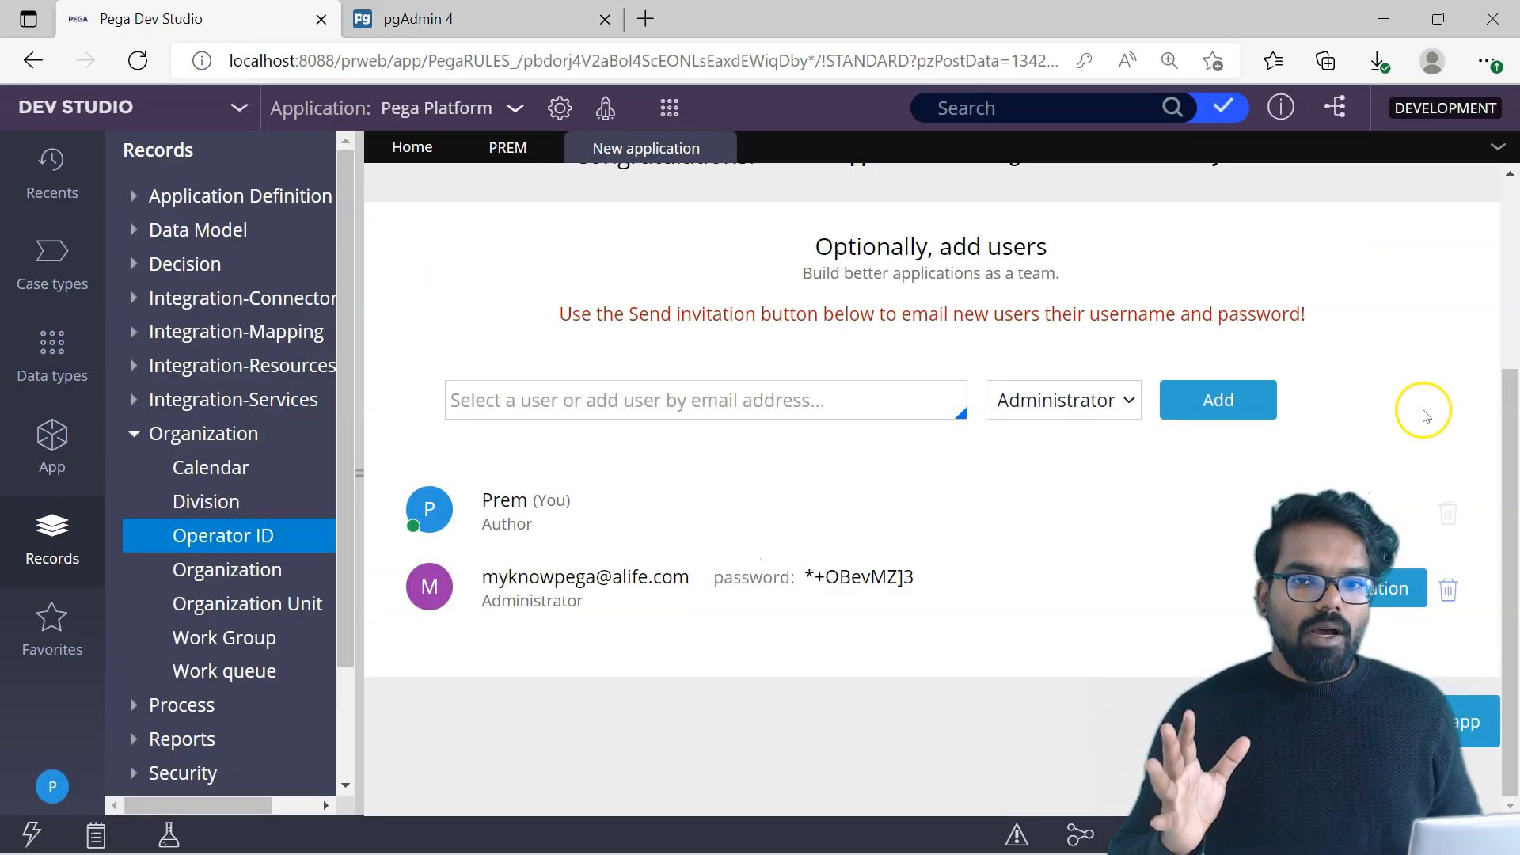
{"action": "left_click", "coordinate": [1485, 725]}
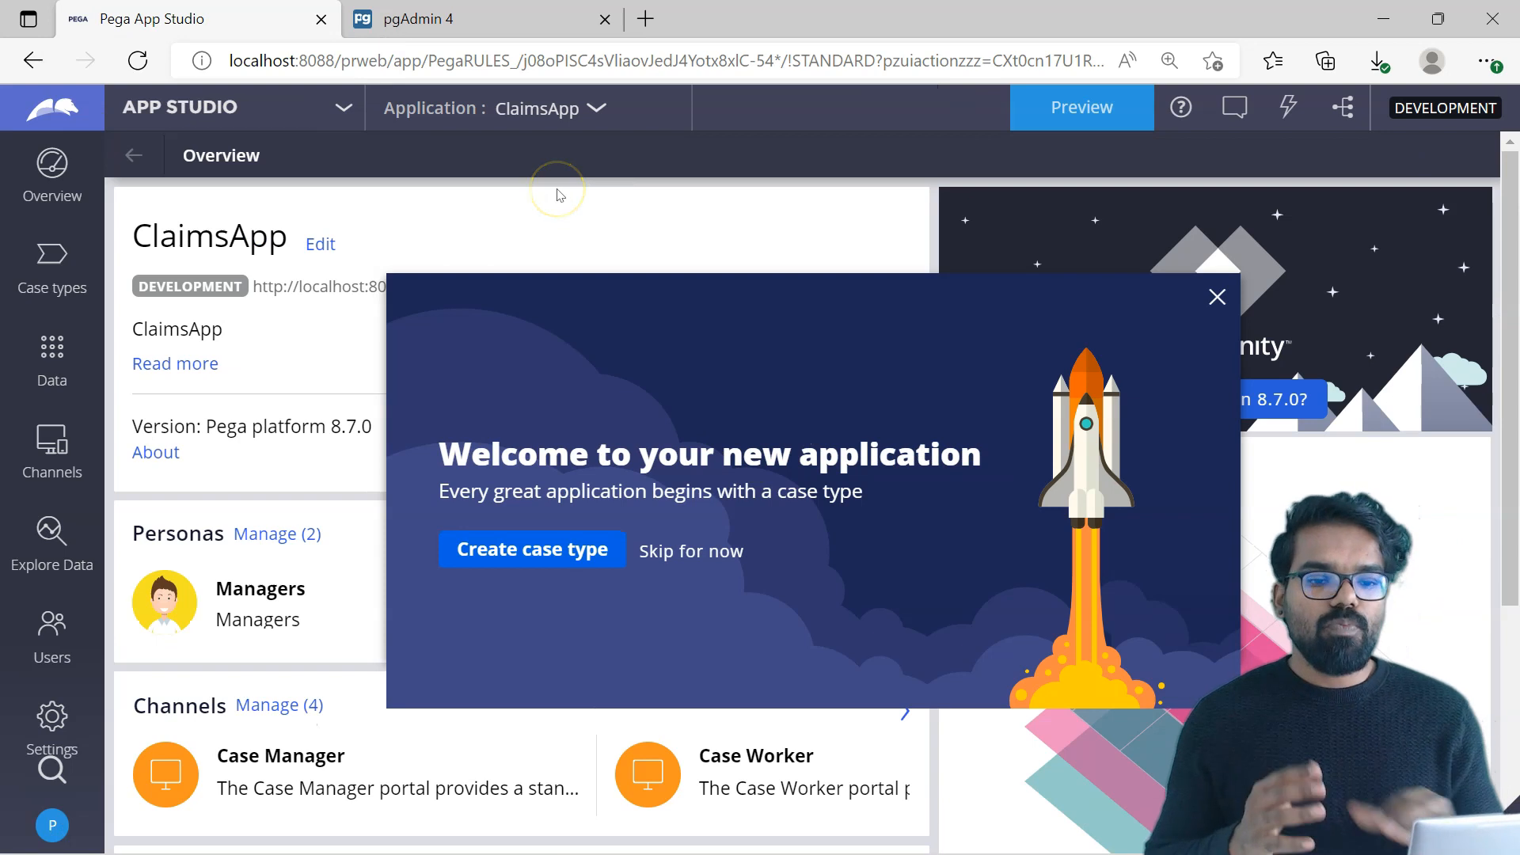
Step: Switch from App Studio to Dev Studio and open the logged-in operator's own Operator ID record
{"action": "left_click", "coordinate": [344, 107]}
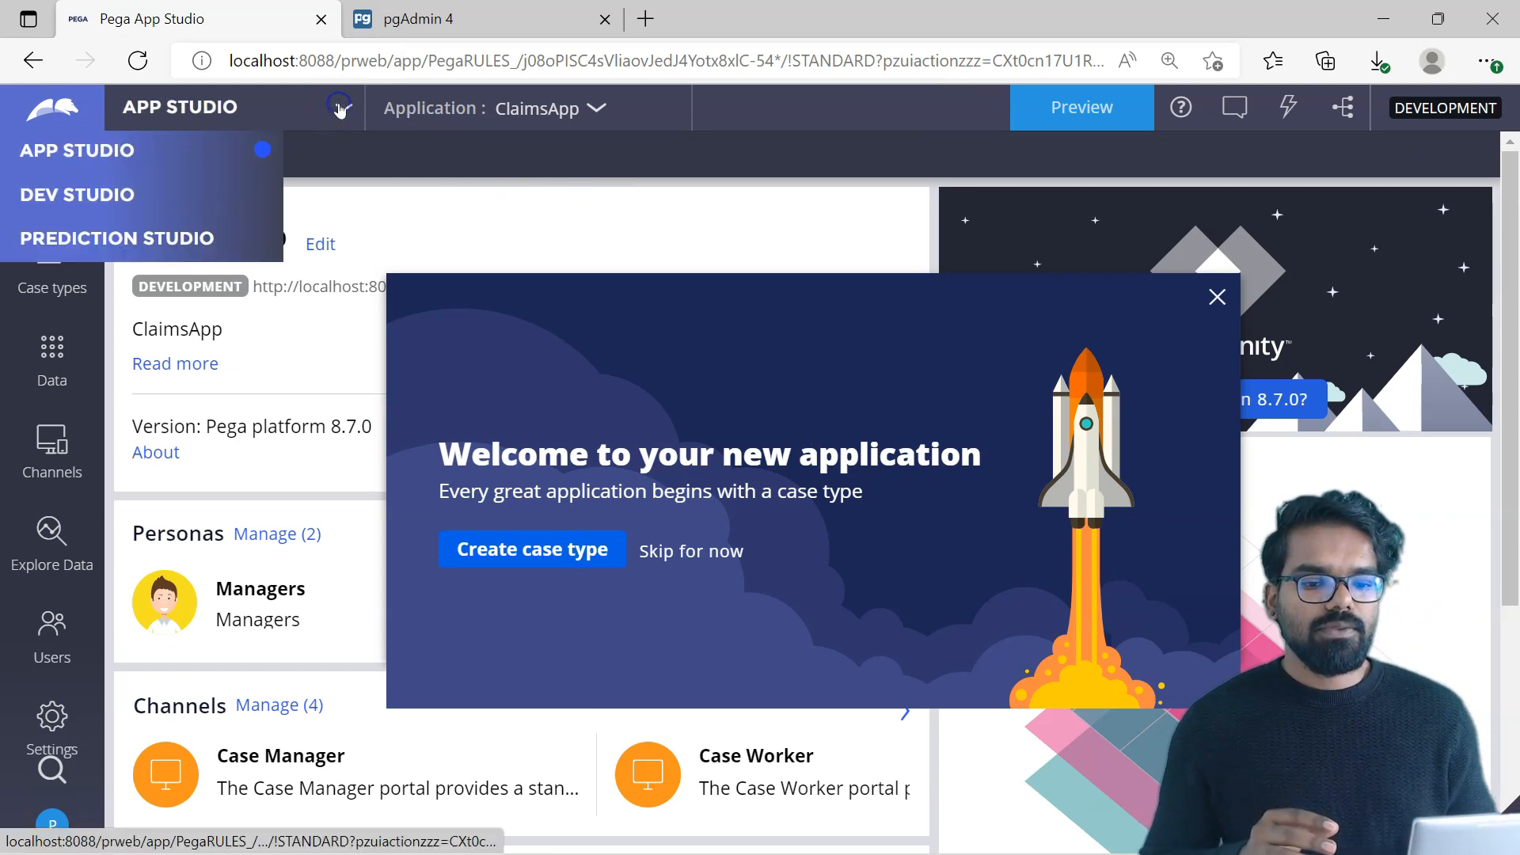
{"action": "left_click", "coordinate": [123, 193]}
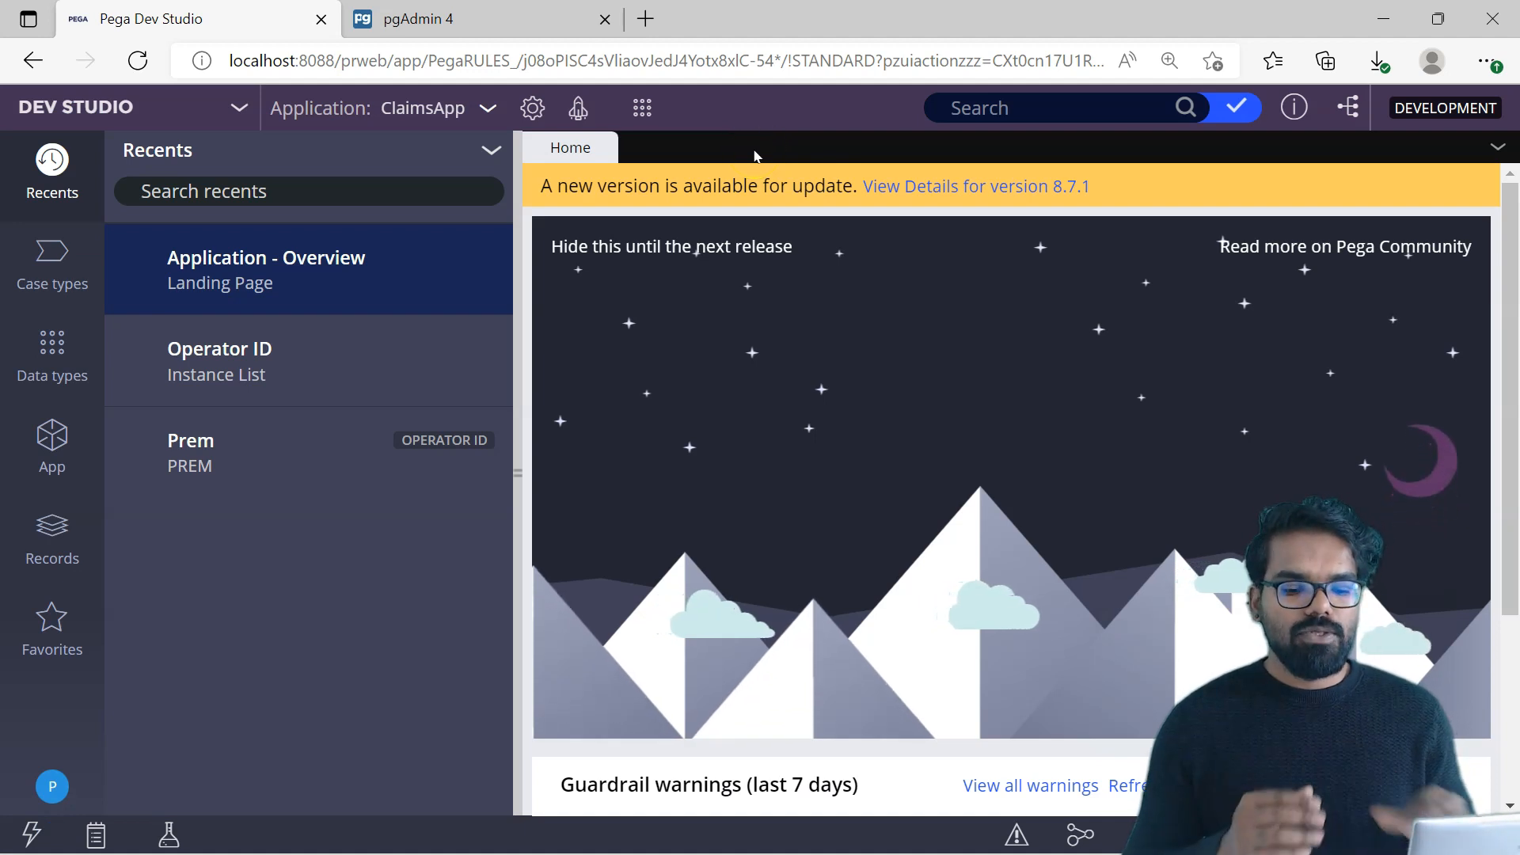
{"action": "left_click", "coordinate": [57, 780]}
{"action": "left_click", "coordinate": [79, 651]}
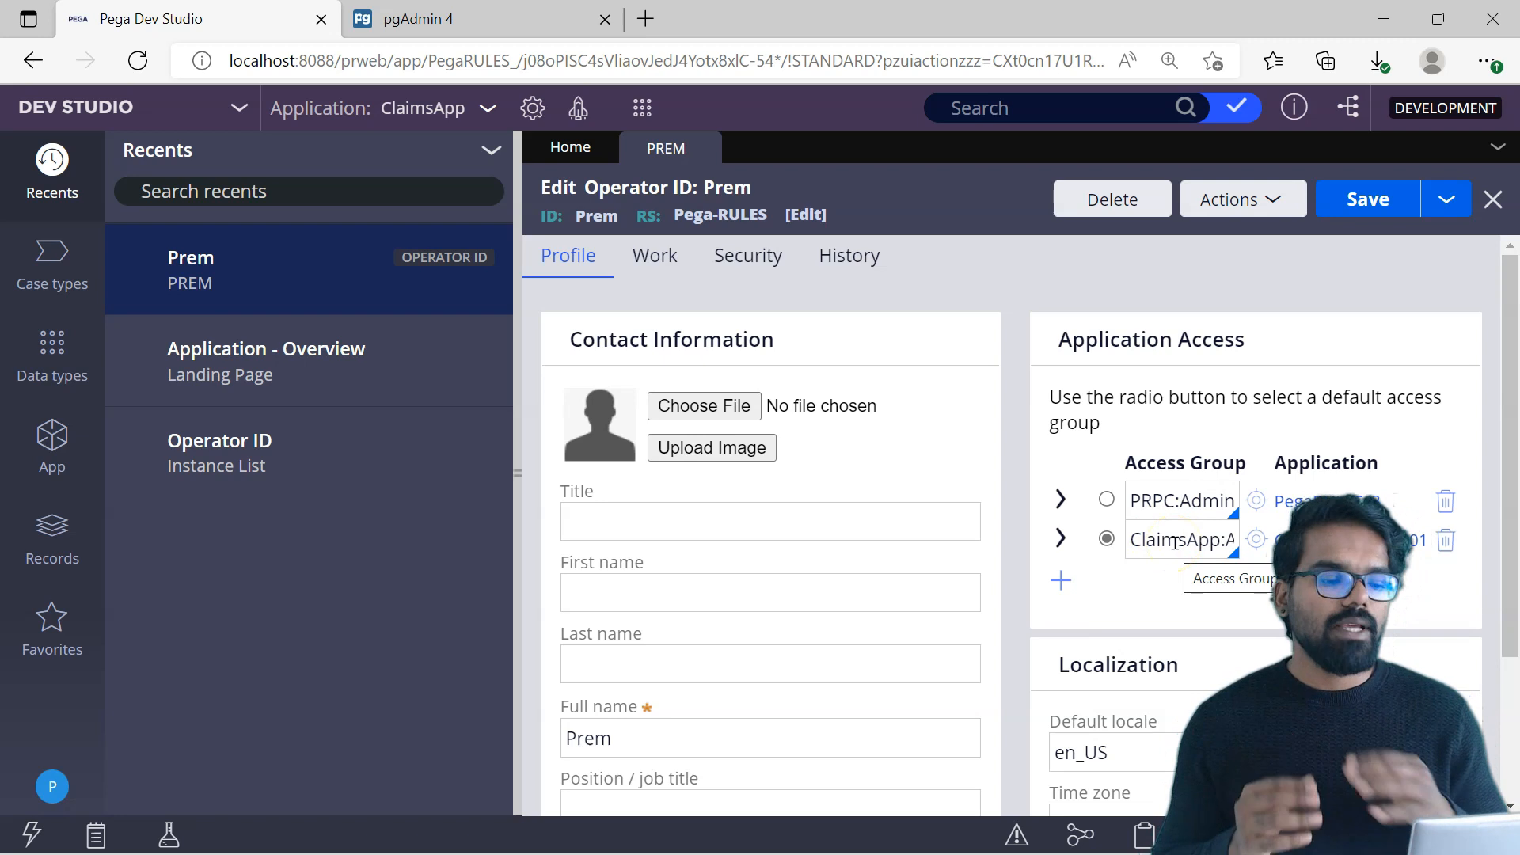
Step: Open the ClaimsApp:Authors access group and review its available portals and the portals offered for launch
{"action": "left_click", "coordinate": [1254, 533]}
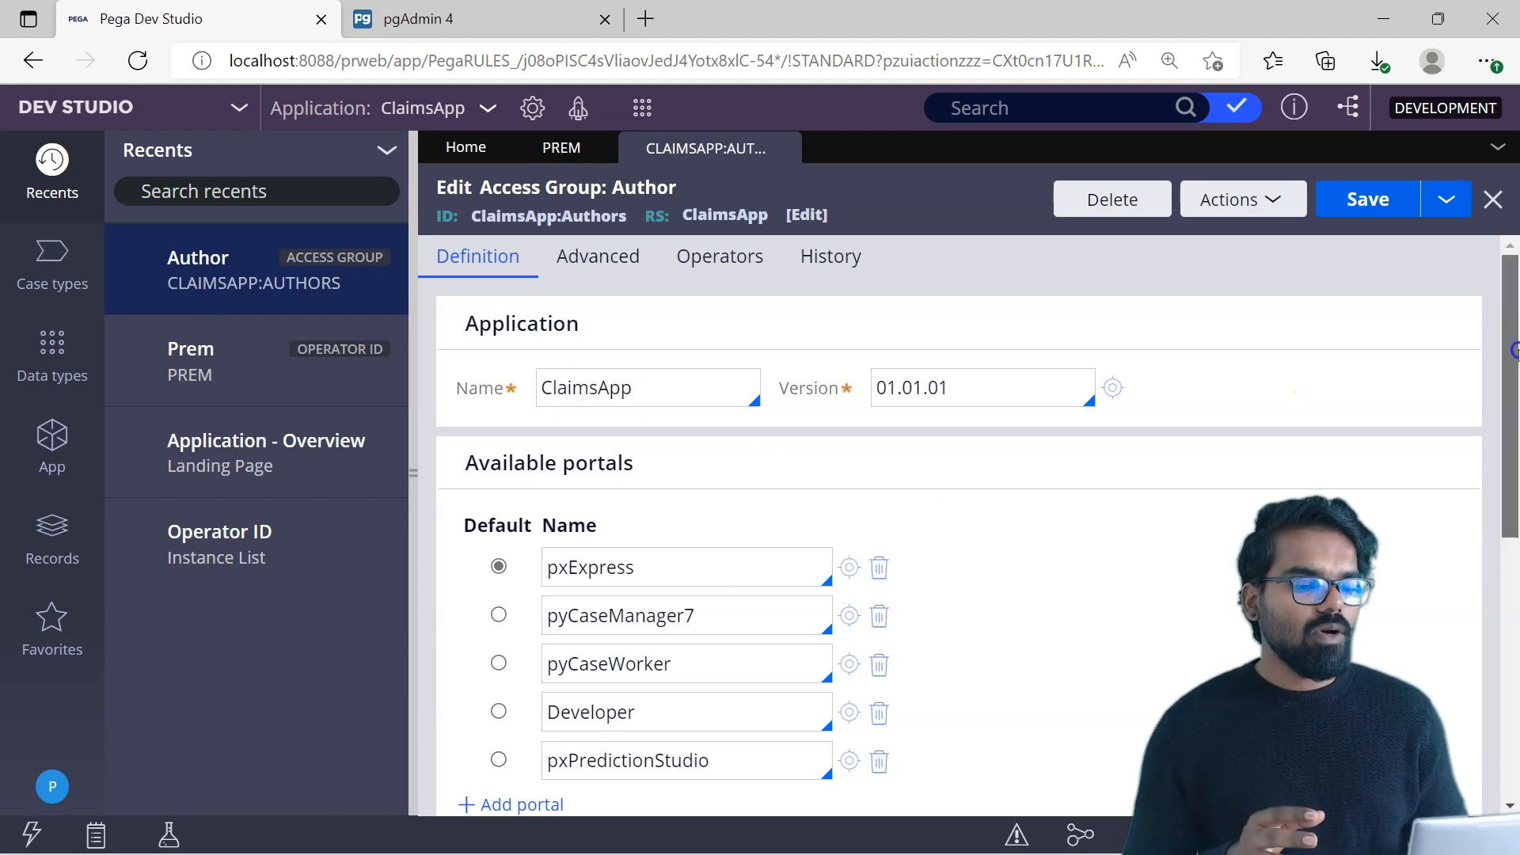
{"action": "left_click_drag", "start_coordinate": [1508, 349], "coordinate": [1509, 396]}
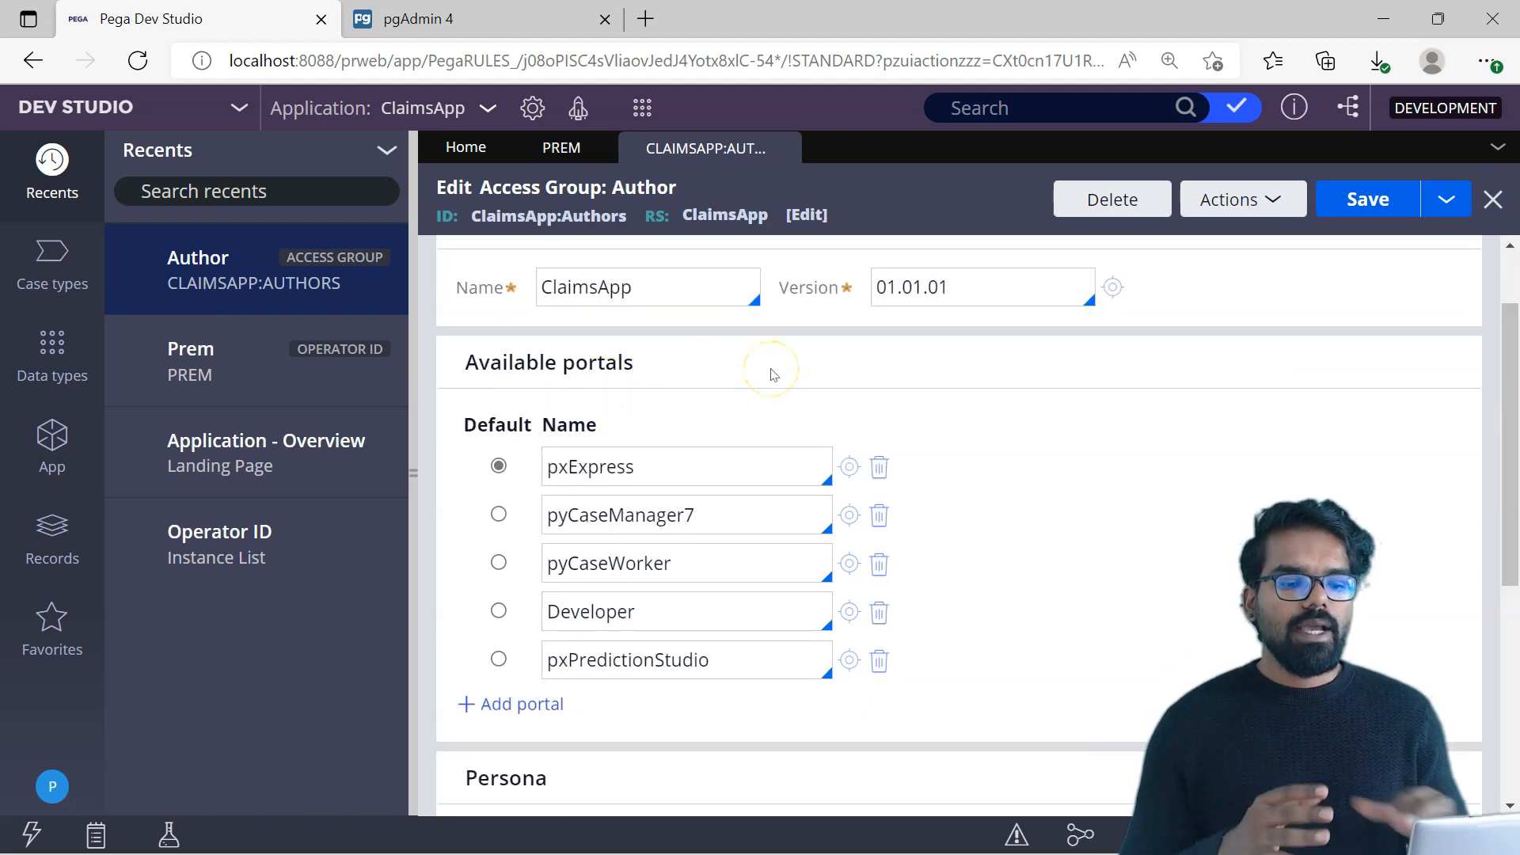
{"action": "left_click", "coordinate": [633, 465]}
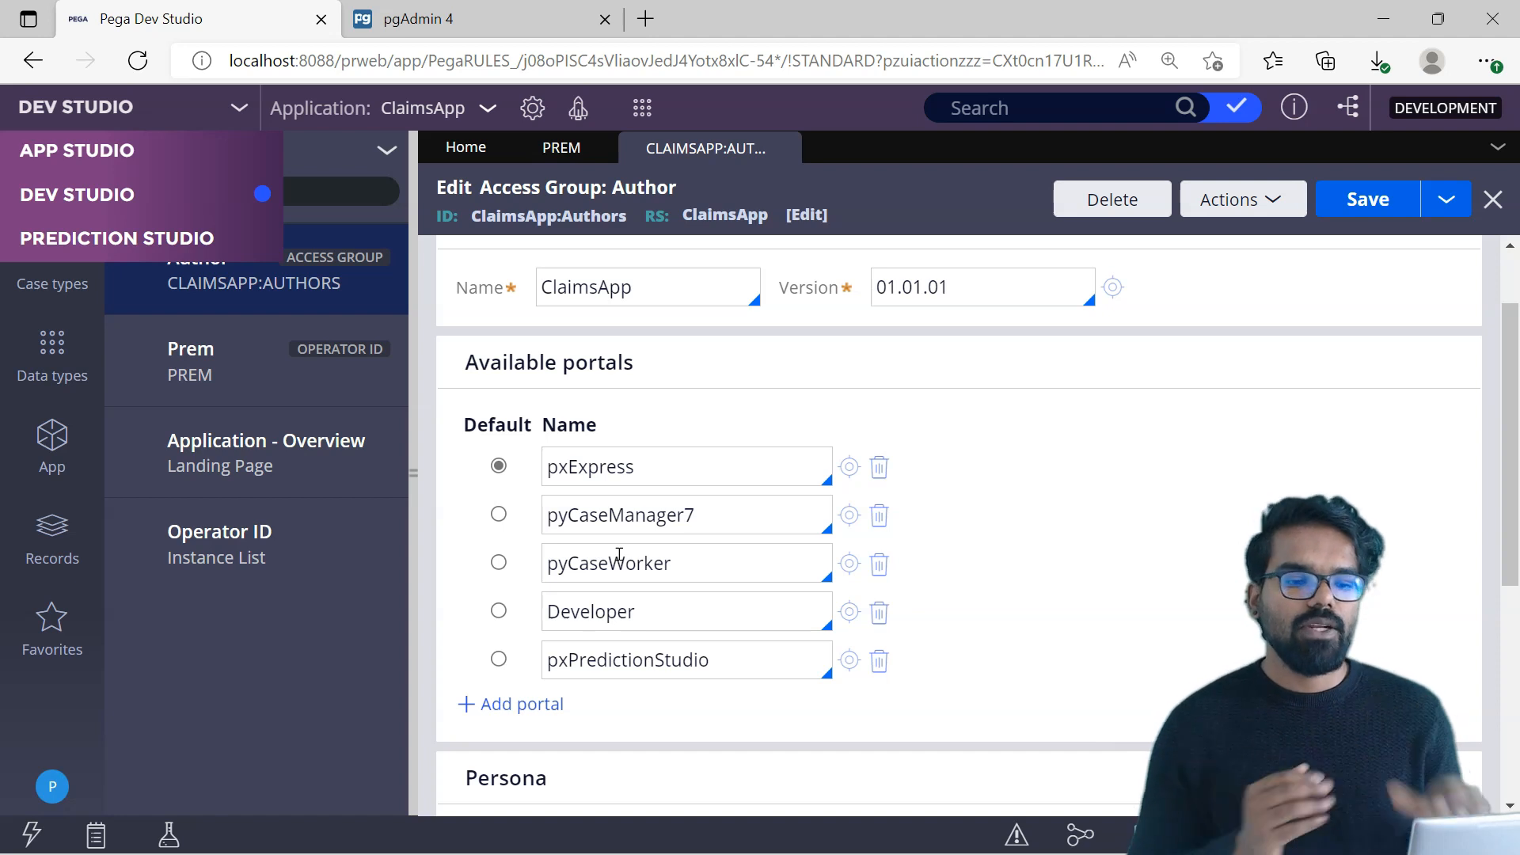
{"action": "left_click", "coordinate": [582, 117]}
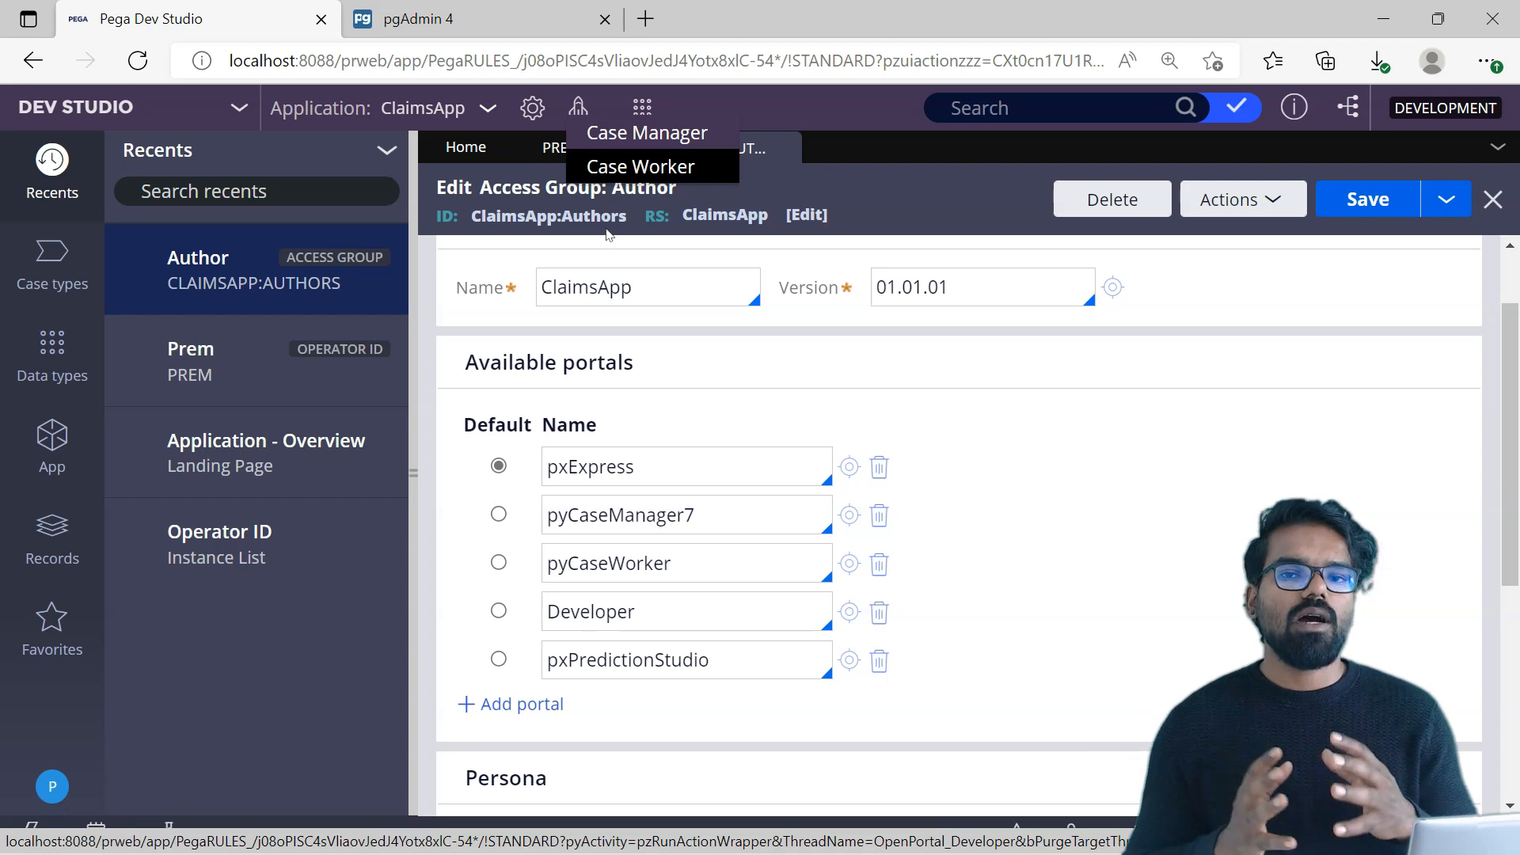
{"action": "left_click", "coordinate": [1042, 328]}
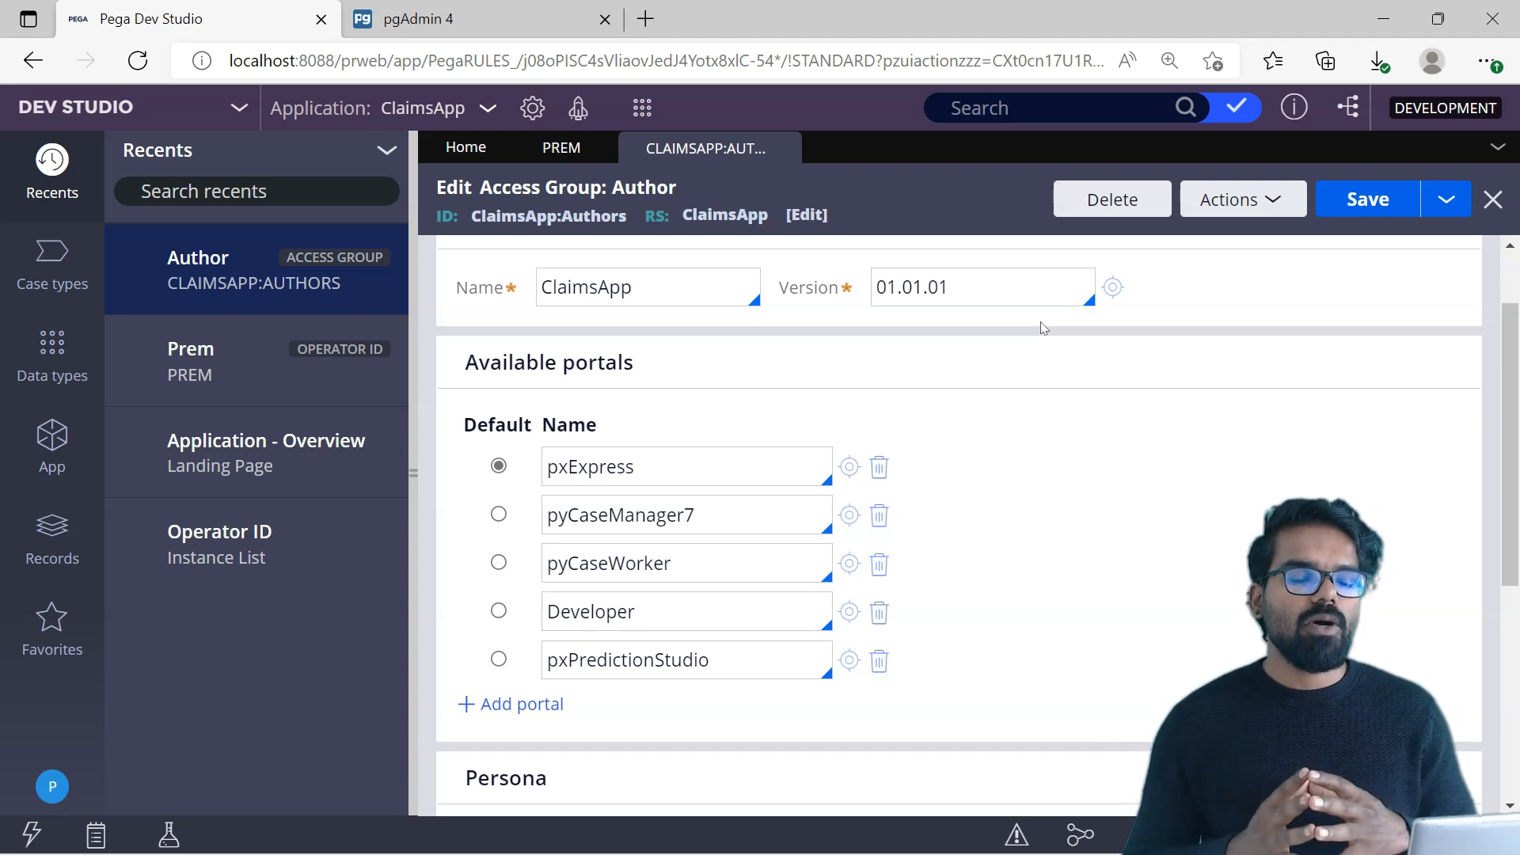
Step: On the operator record, add the ClaimsApp:Administrators access group and remove the ClaimsApp:Authors access group
{"action": "left_click", "coordinate": [564, 148]}
{"action": "type", "text": "pp"}
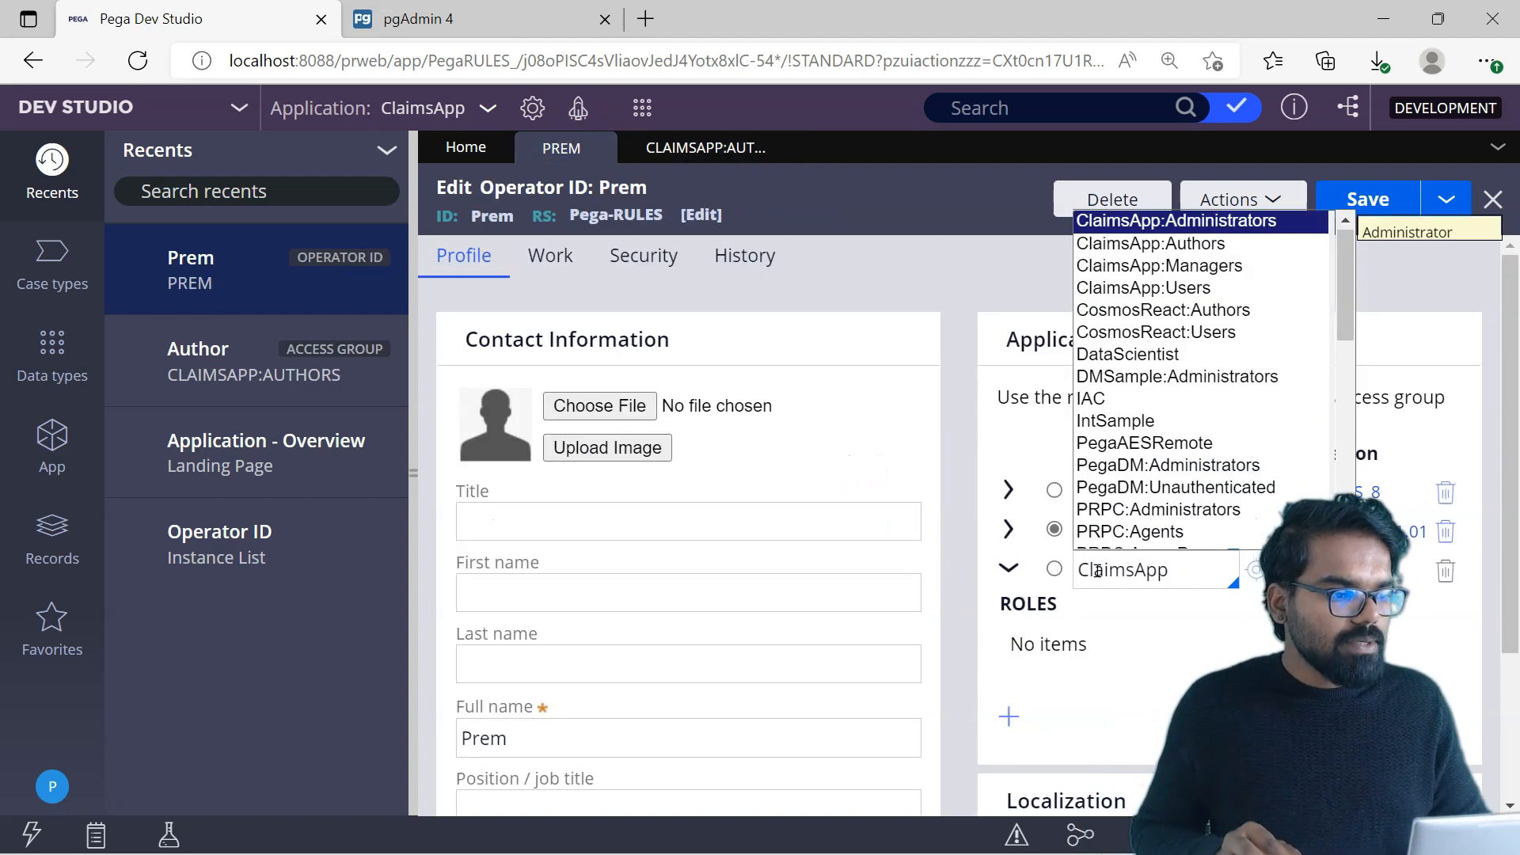
{"action": "key", "text": "Return"}
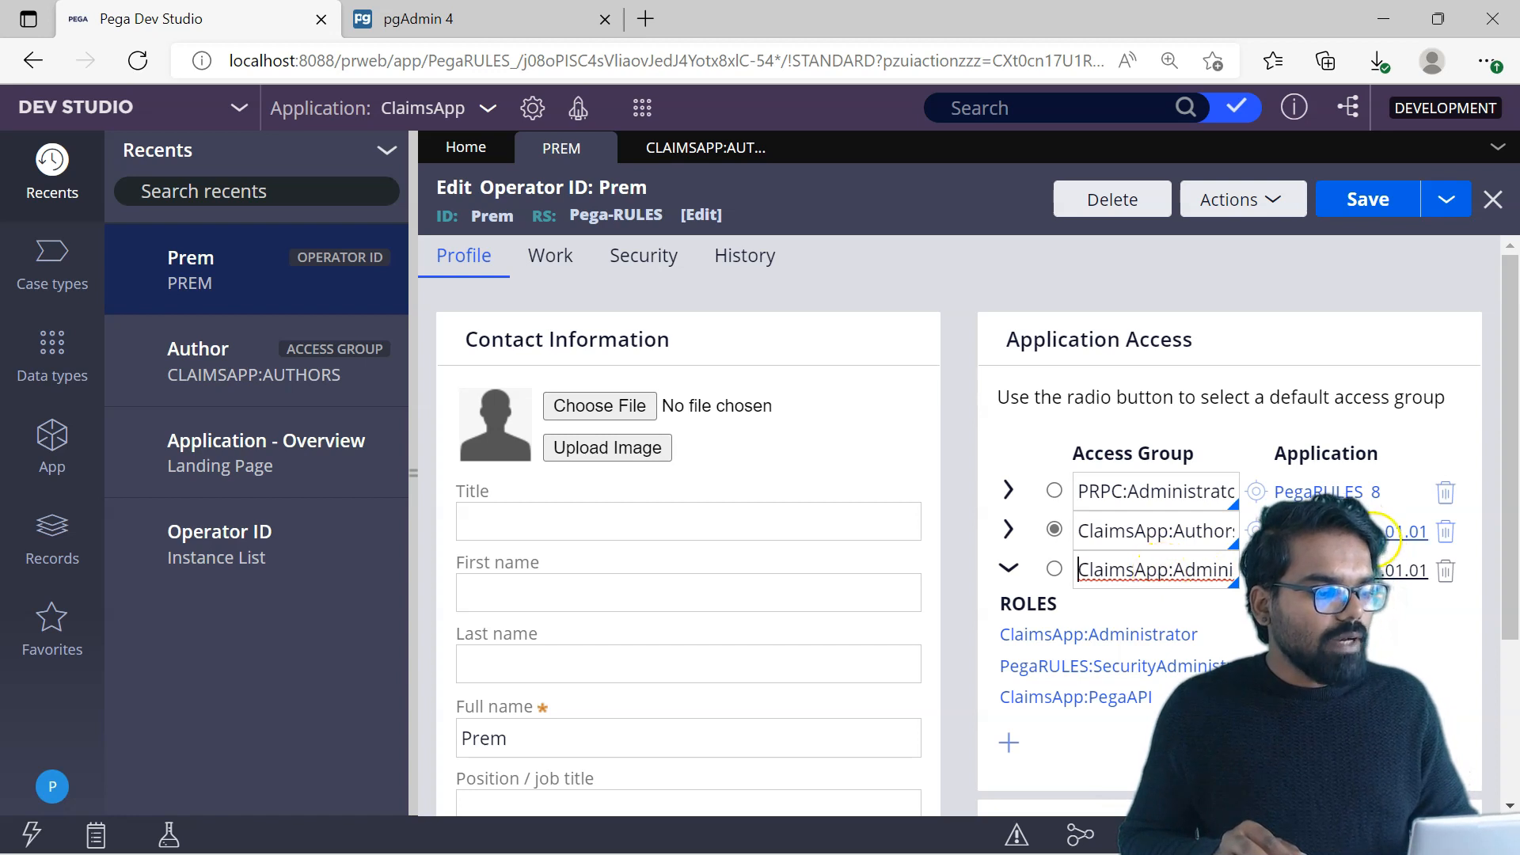
{"action": "left_click", "coordinate": [1446, 534]}
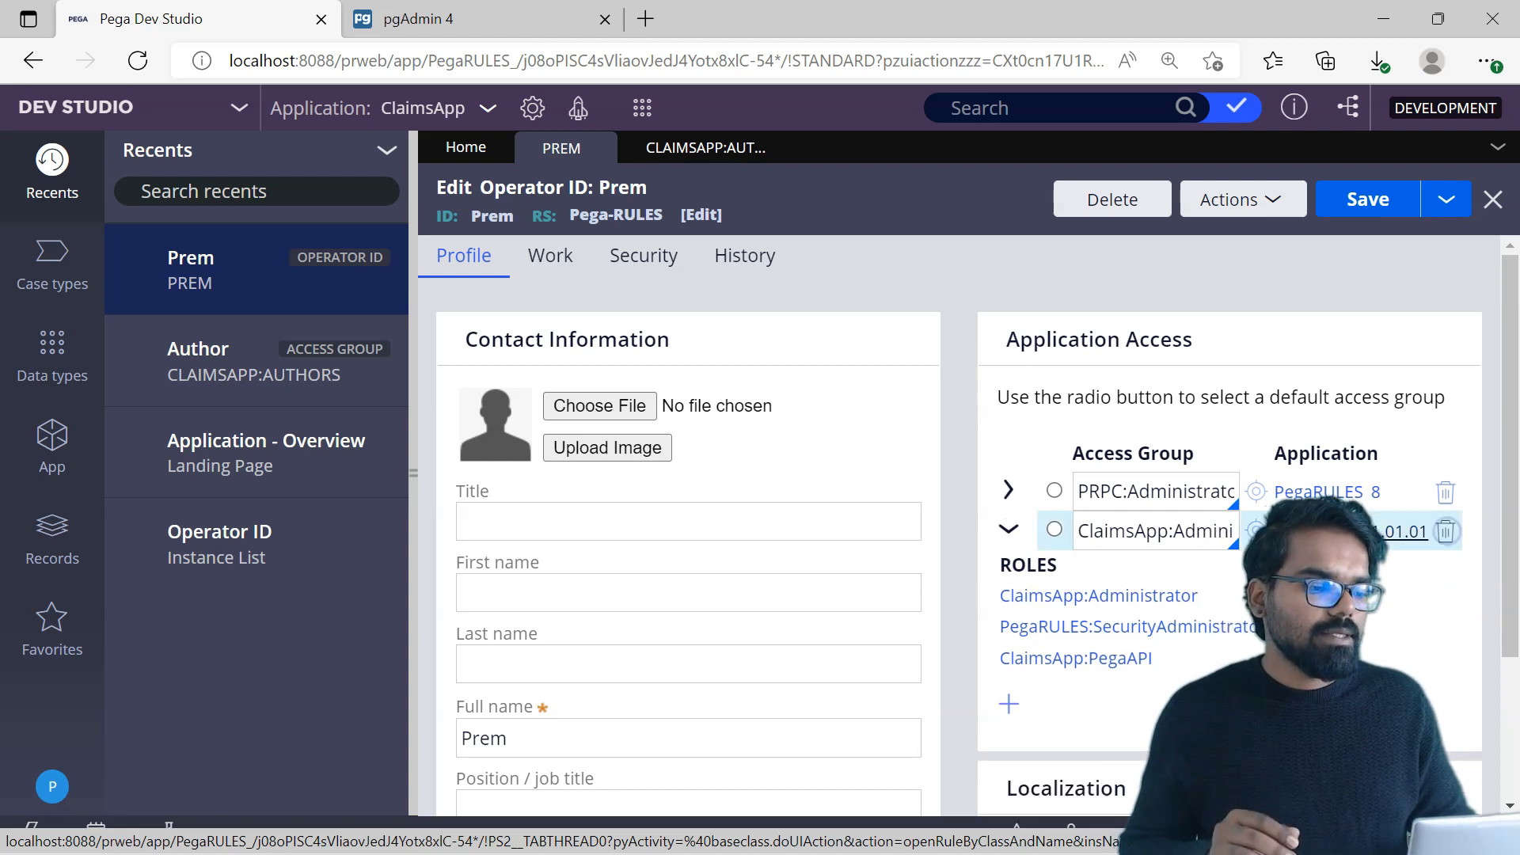
Step: Open the ClaimsApp:Administrators access group and make Developer its default portal
{"action": "left_click", "coordinate": [1257, 530]}
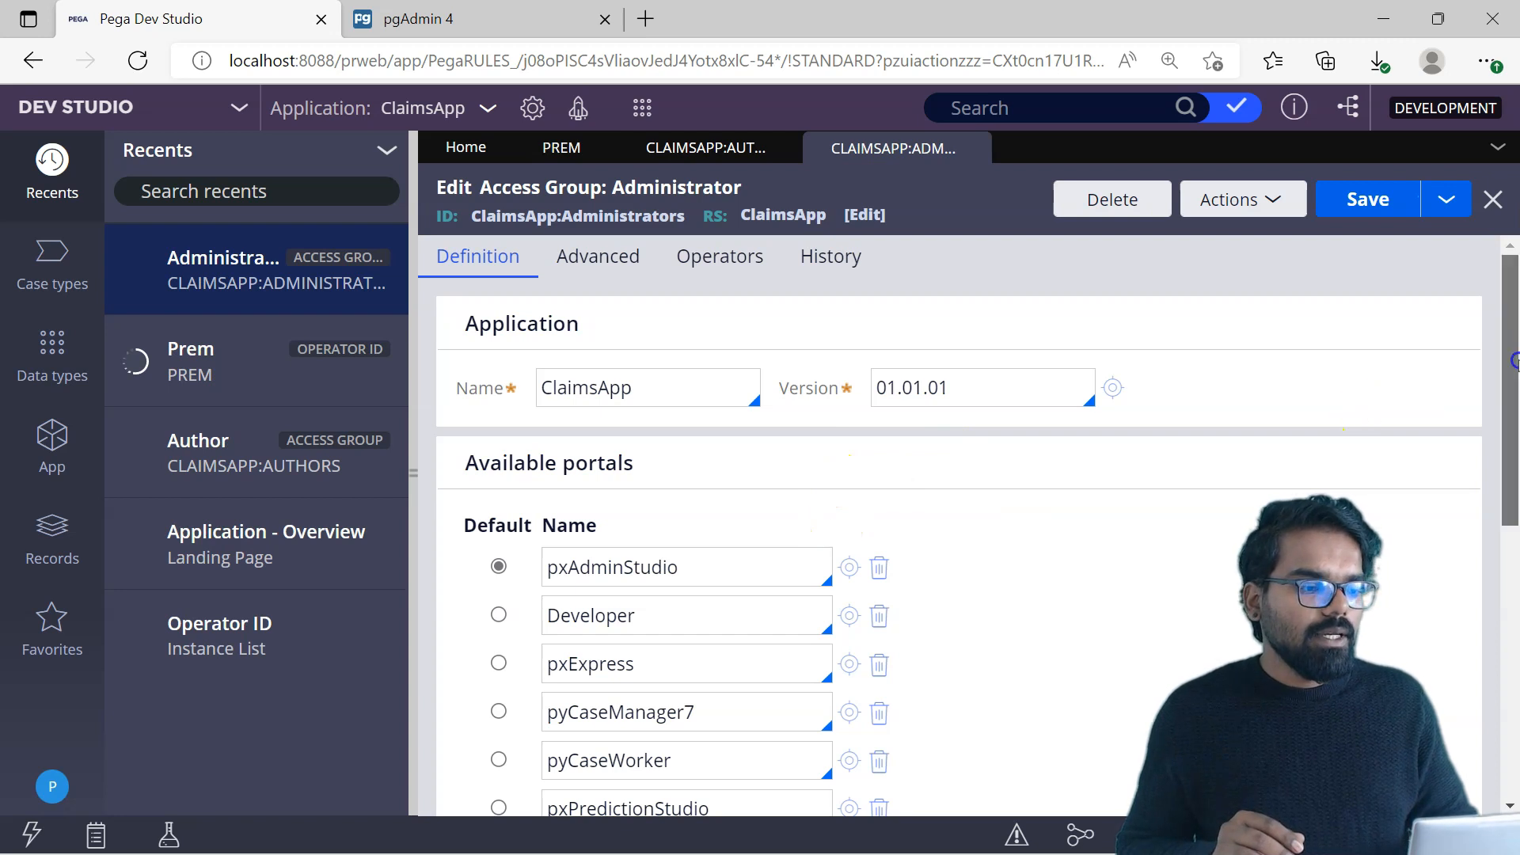
{"action": "scroll", "coordinate": [1514, 412], "scroll_direction": "down", "scroll_amount": 1}
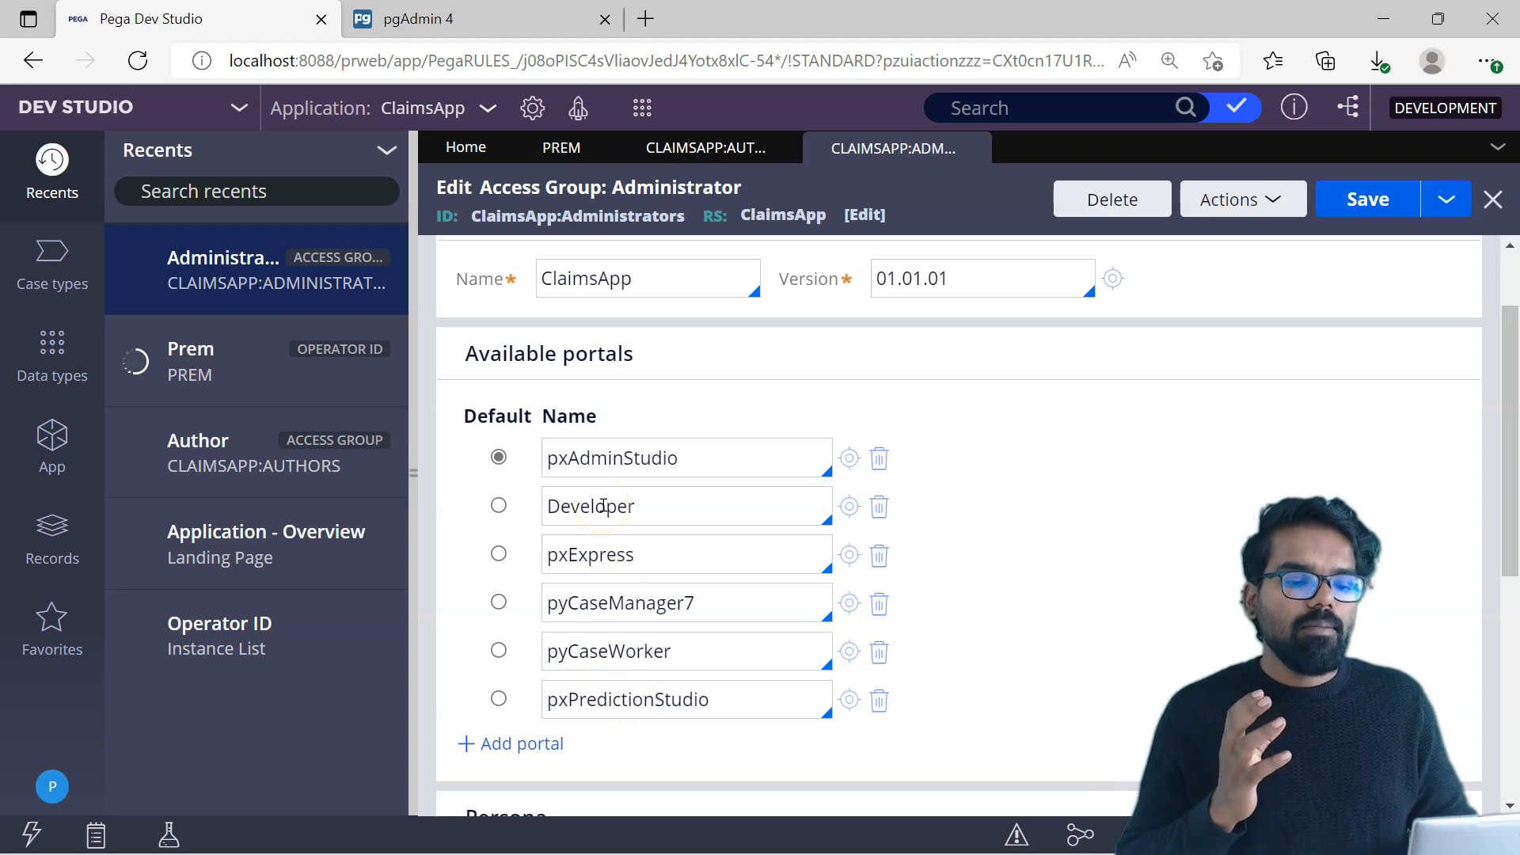
{"action": "left_click", "coordinate": [499, 506]}
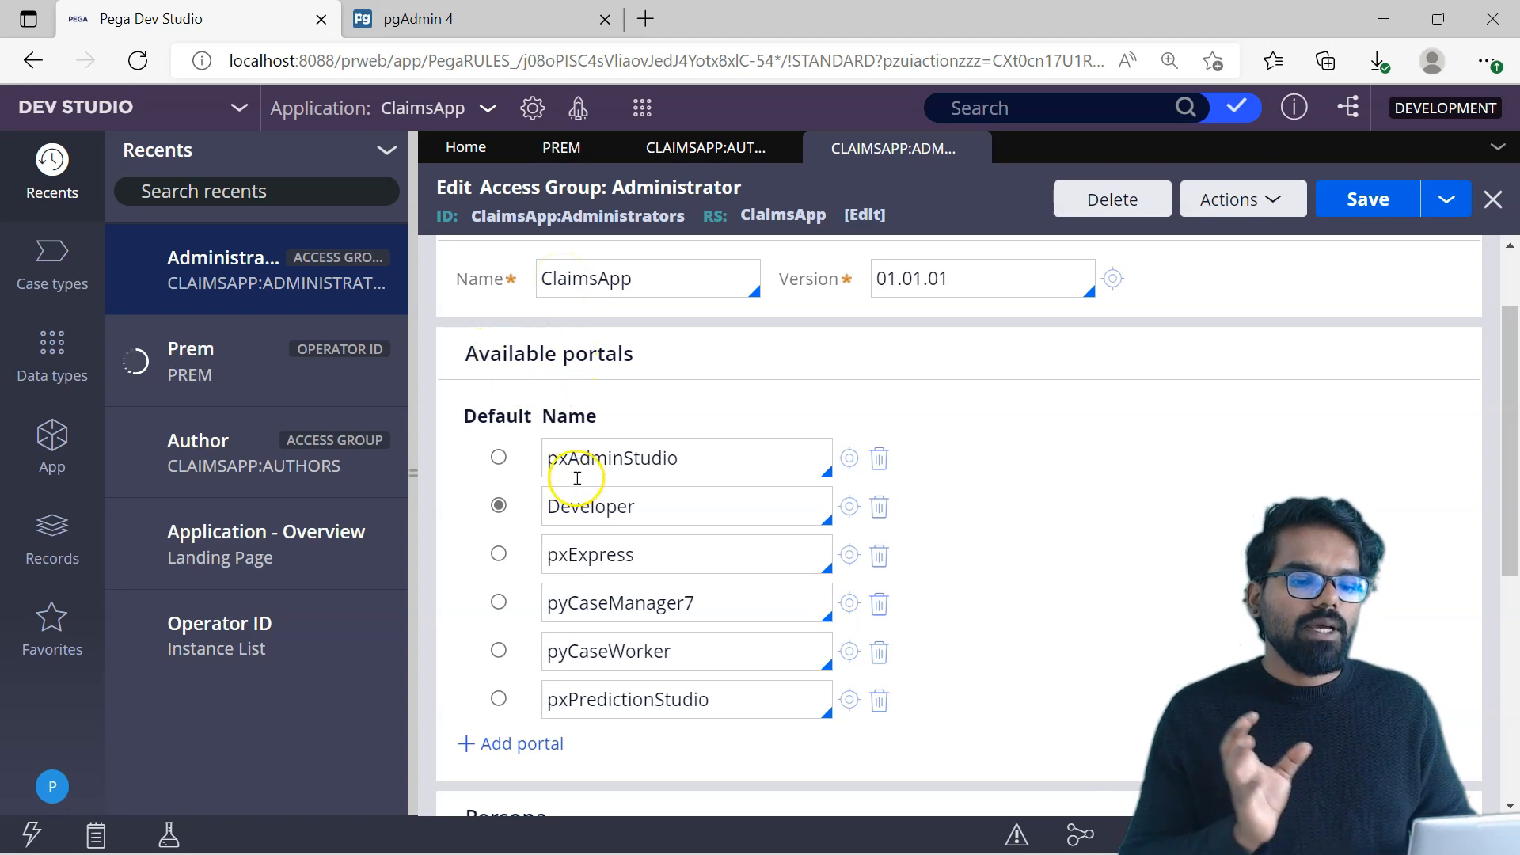
Step: Make ClaimsApp:Administrators the default access group on the operator record and save the record
{"action": "left_click", "coordinate": [563, 151]}
{"action": "left_click", "coordinate": [1055, 530]}
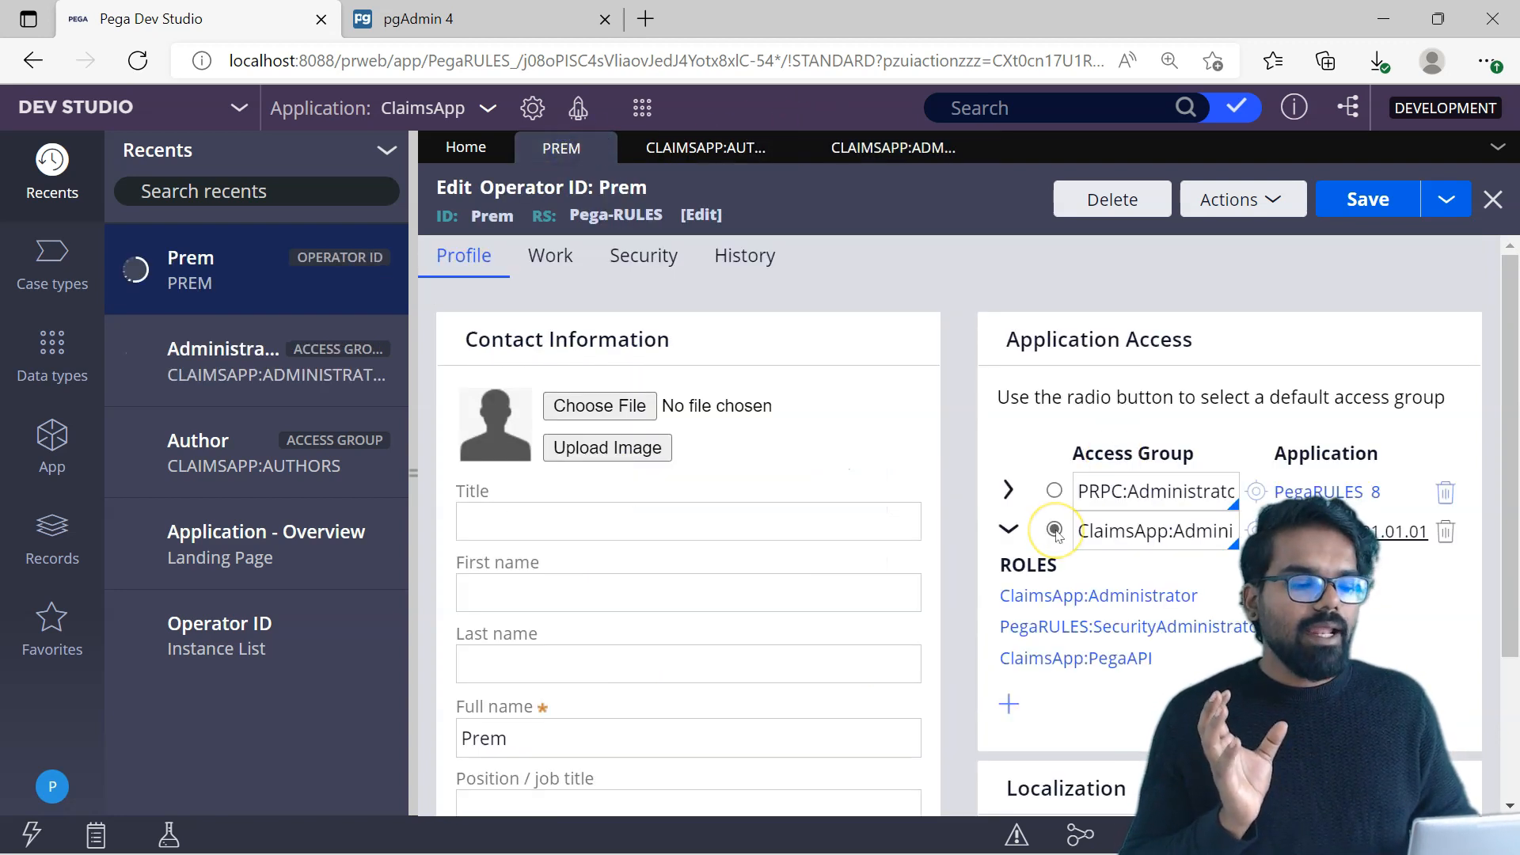
{"action": "left_click", "coordinate": [1368, 199]}
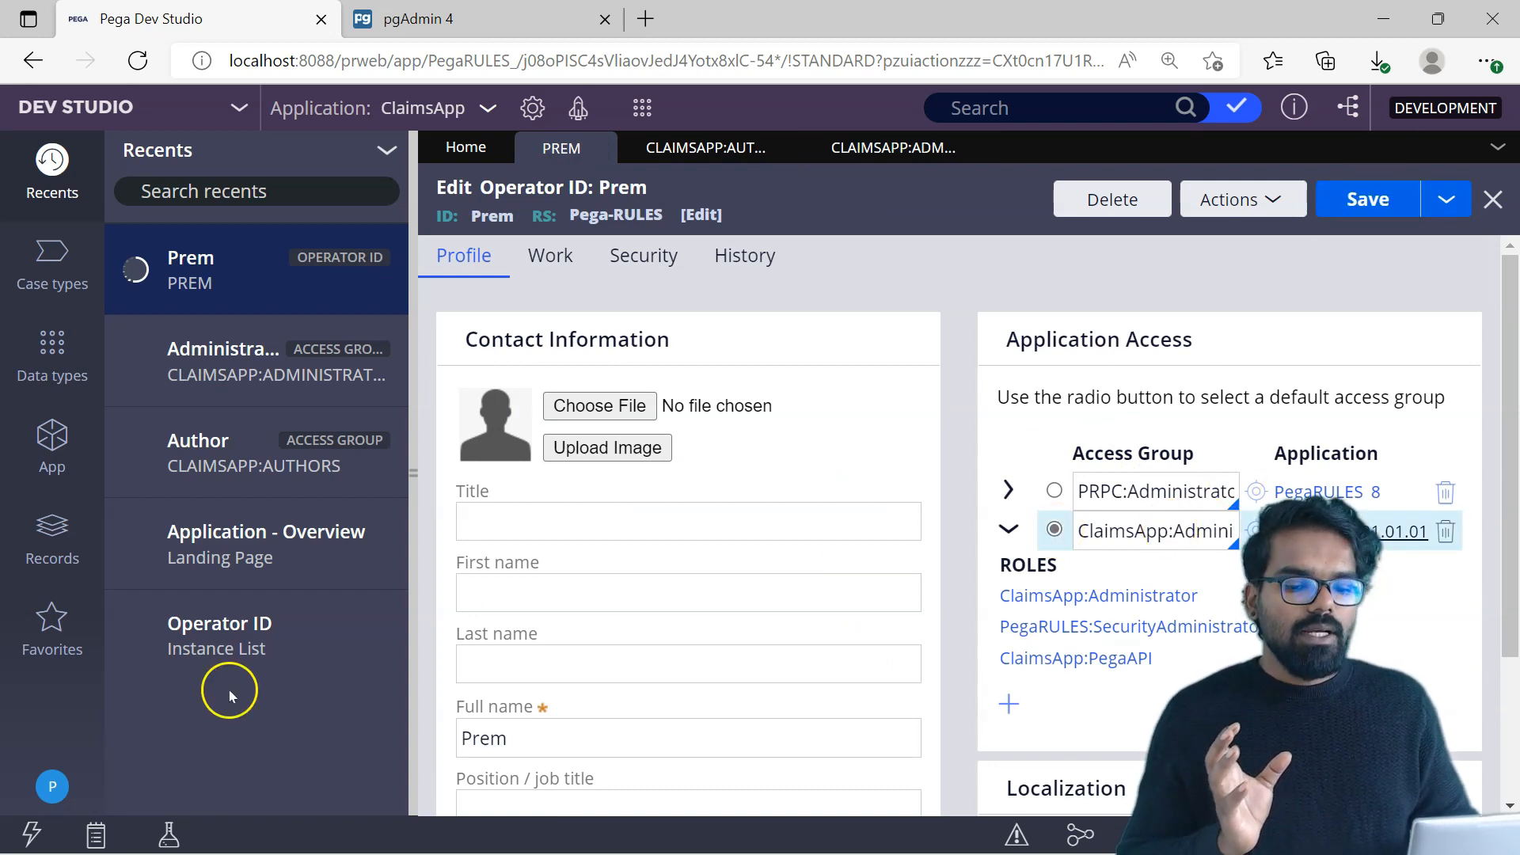
Step: Log off and log back in with the operator's user name and password
{"action": "left_click", "coordinate": [61, 774]}
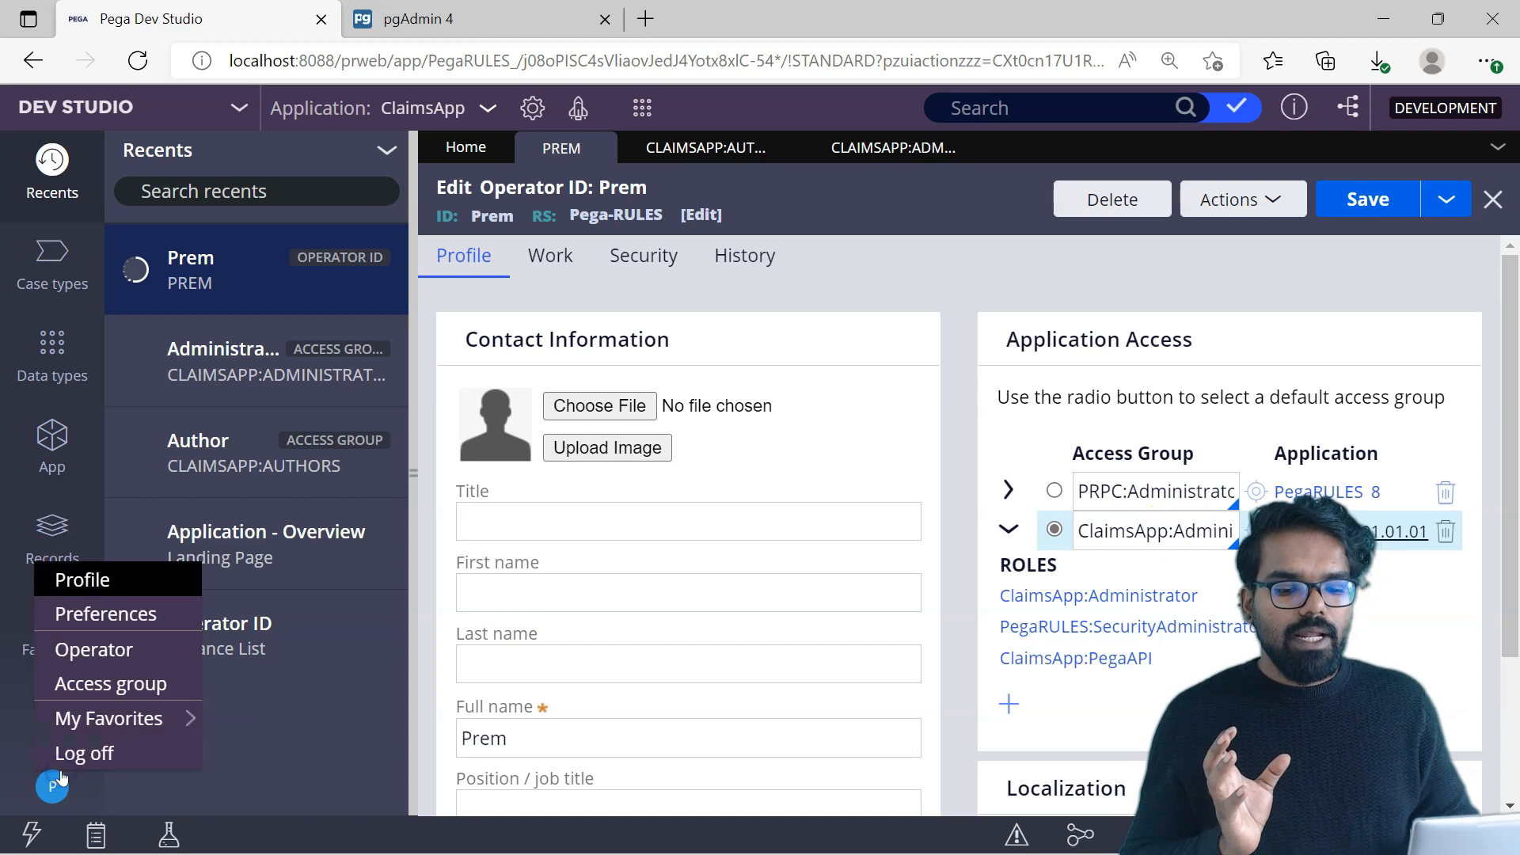
{"action": "left_click", "coordinate": [85, 752]}
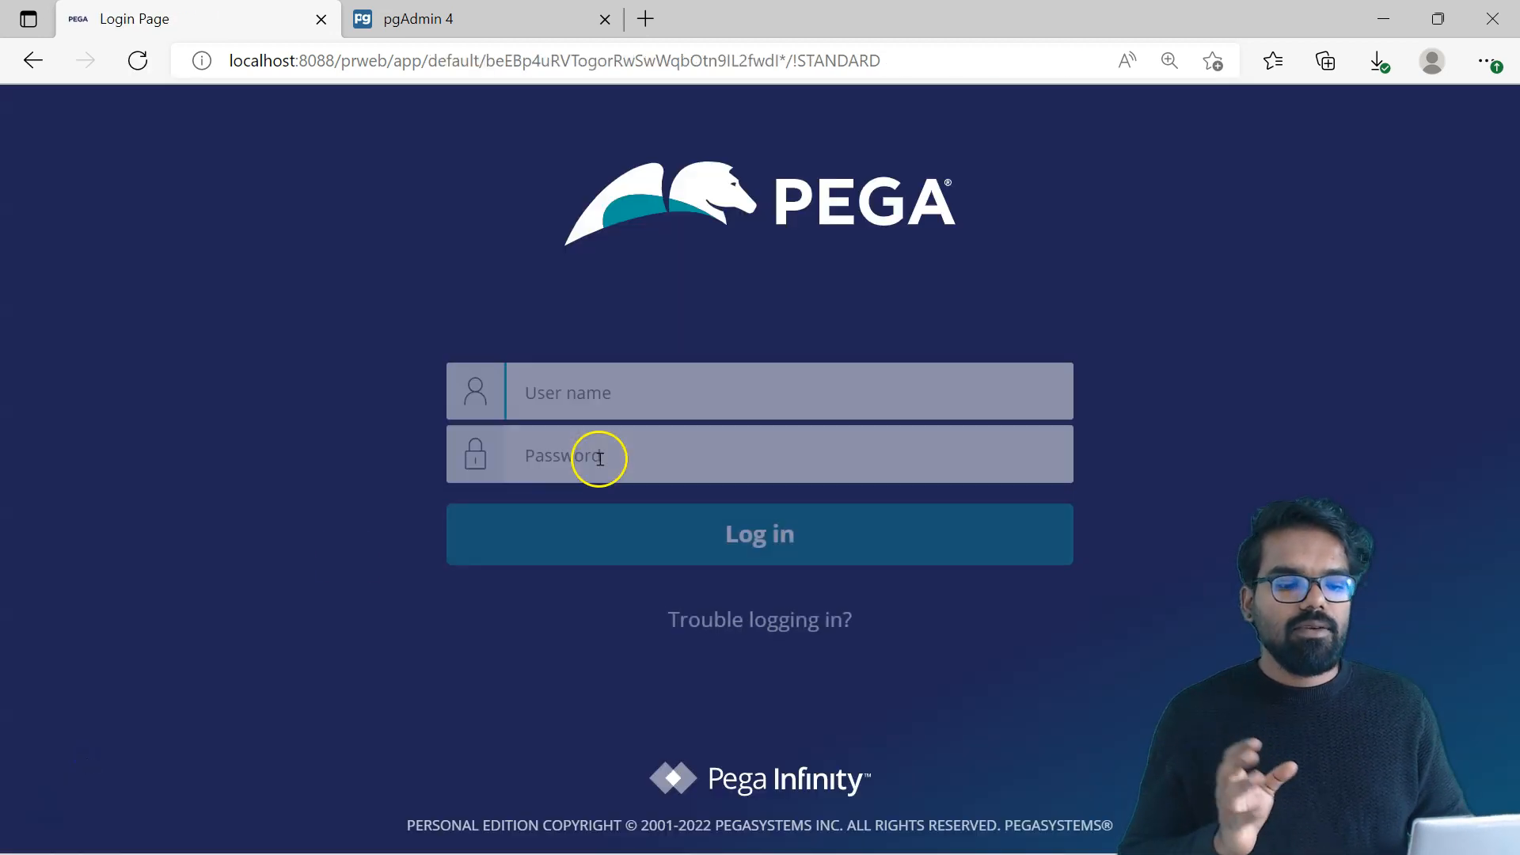
{"action": "type", "text": "prem"}
{"action": "key", "text": "Tab"}
{"action": "type", "text": "••"}
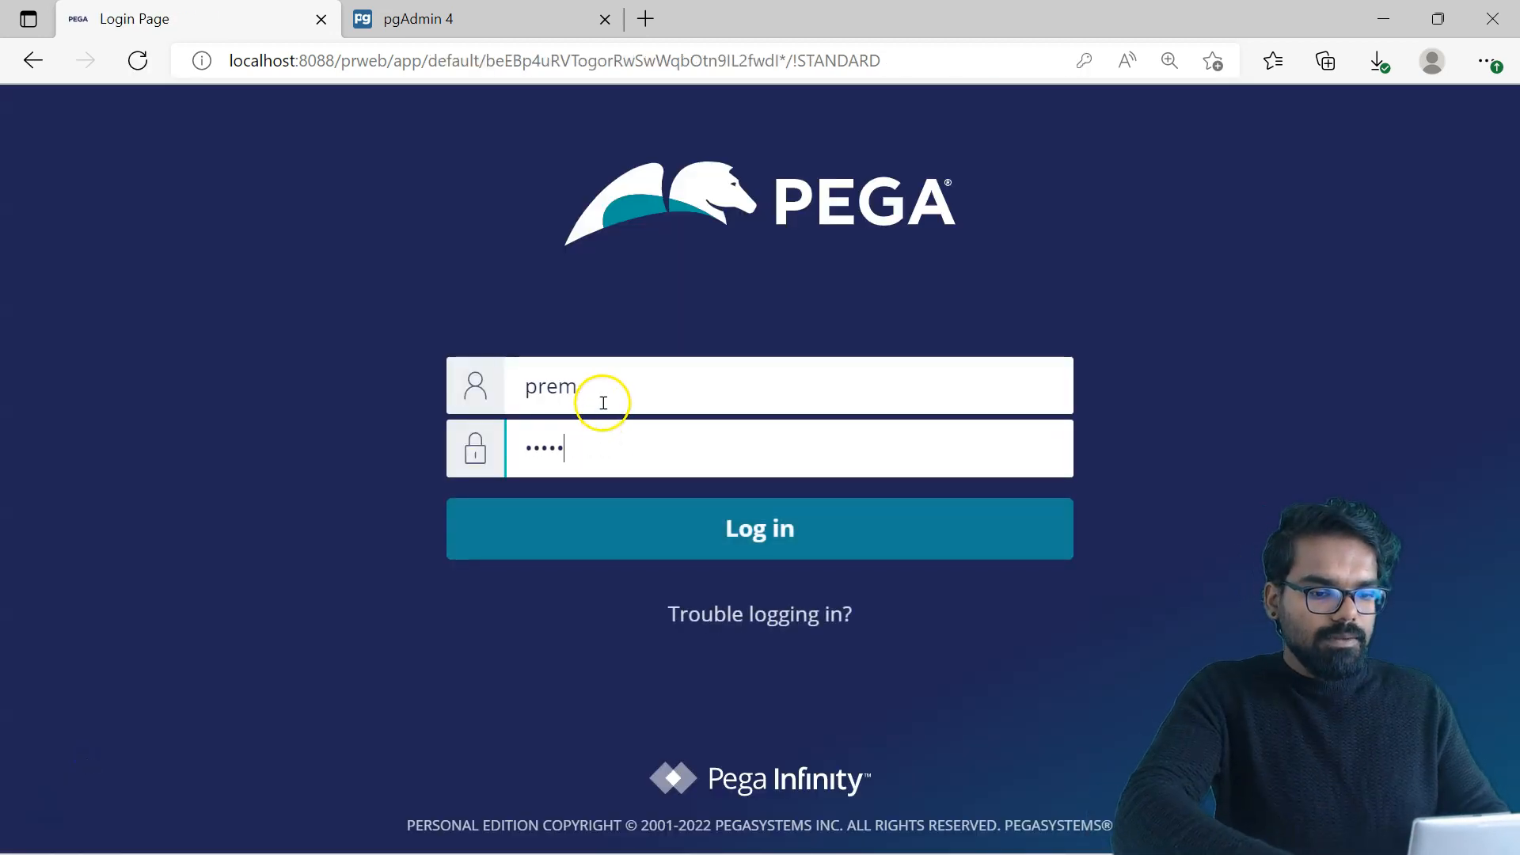
{"action": "type", "text": "les"}
{"action": "key", "text": "Return"}
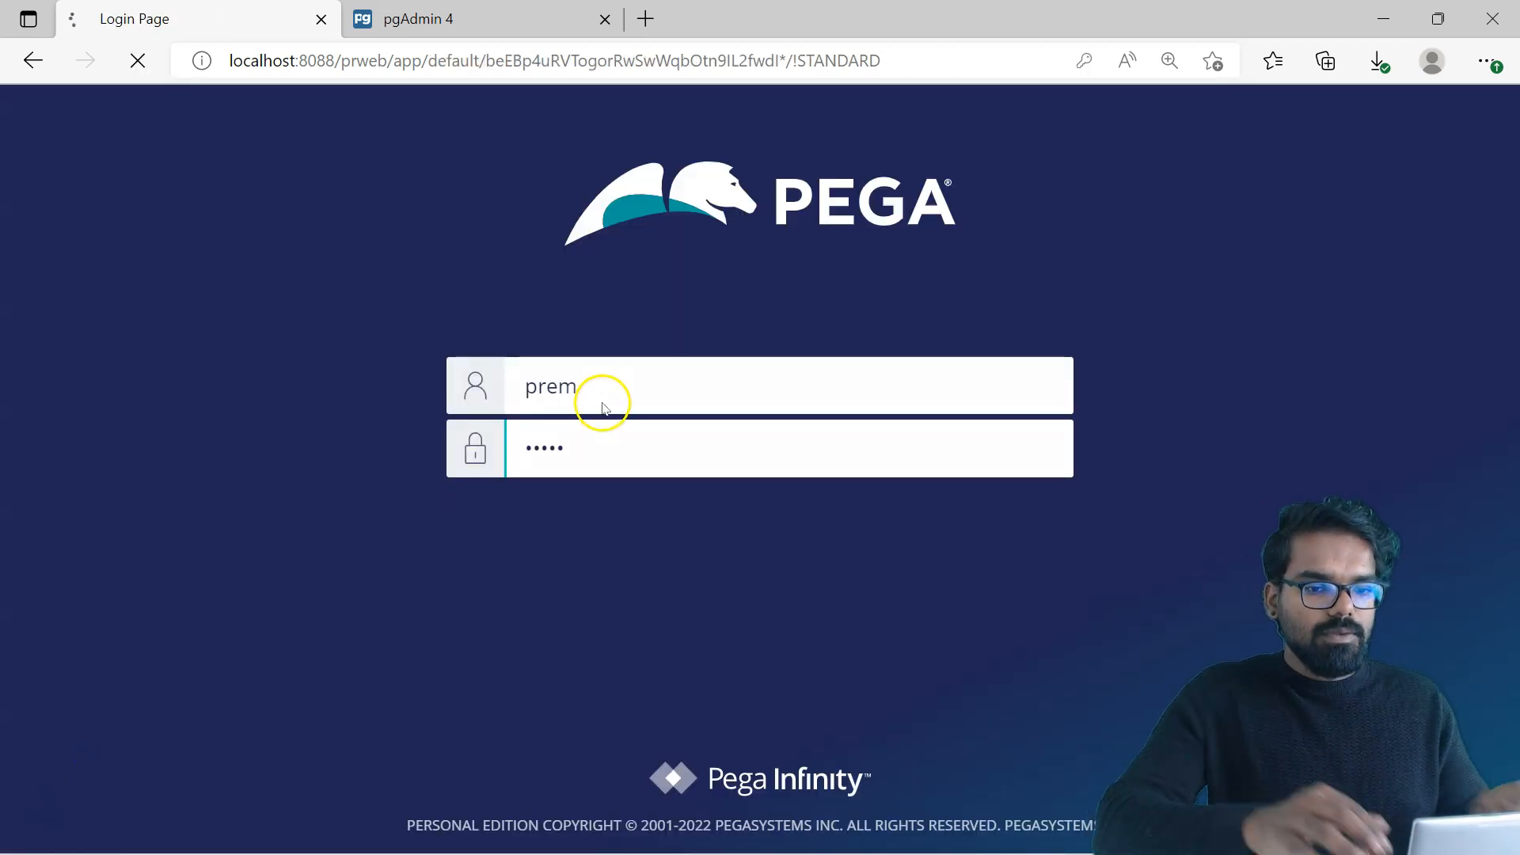